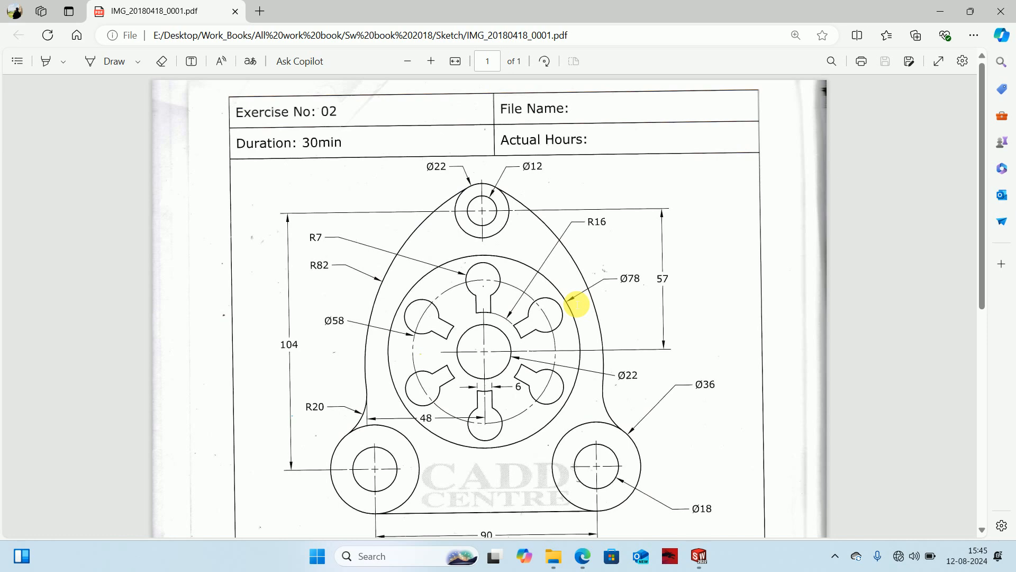
Examine the Exercise 02 plate drawing in the PDF, covering its circles, slots, arcs and overall dimensions
left_click(942, 18)
left_click(941, 14)
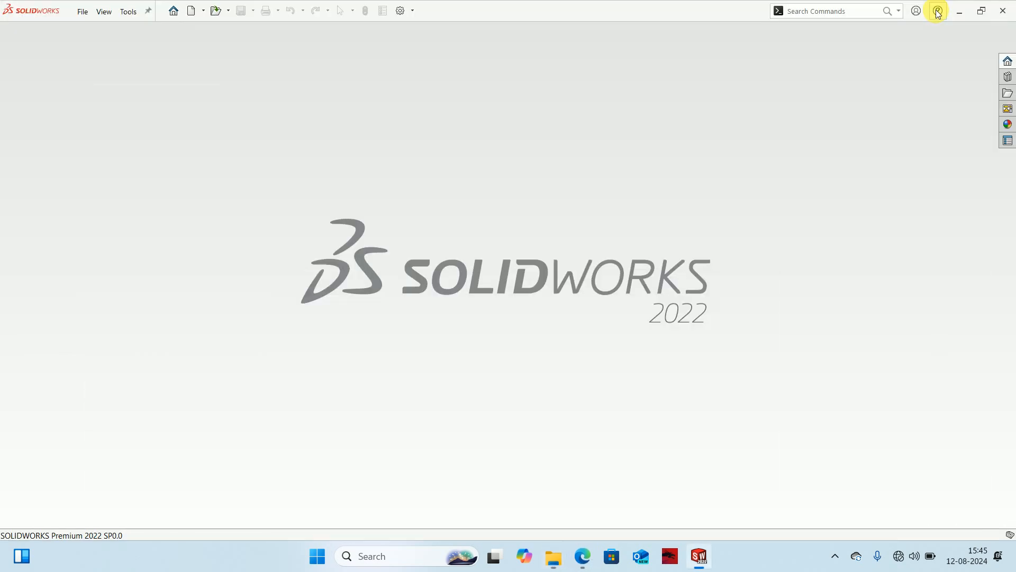
left_click(581, 555)
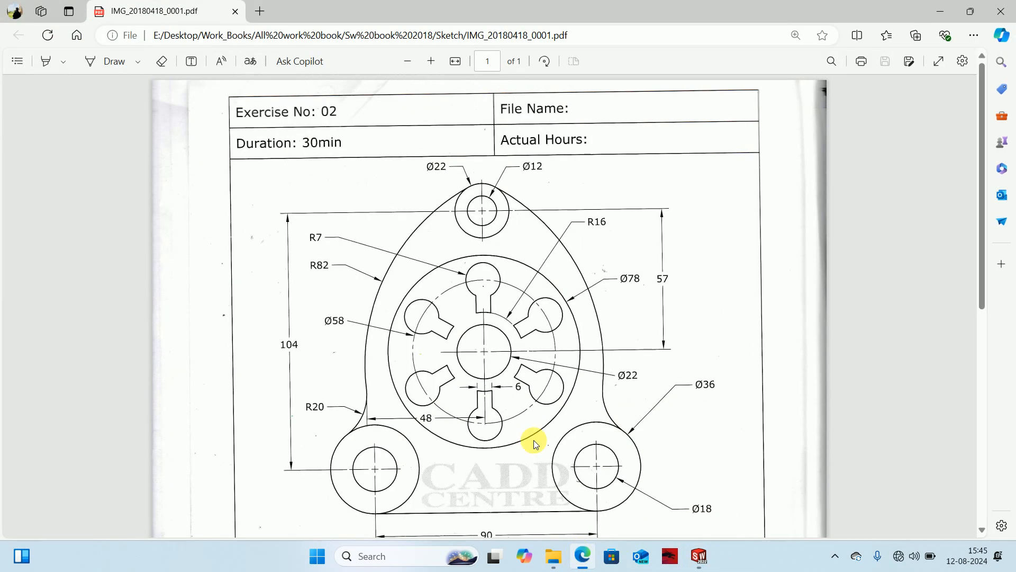
scroll(601, 395, "down", 2)
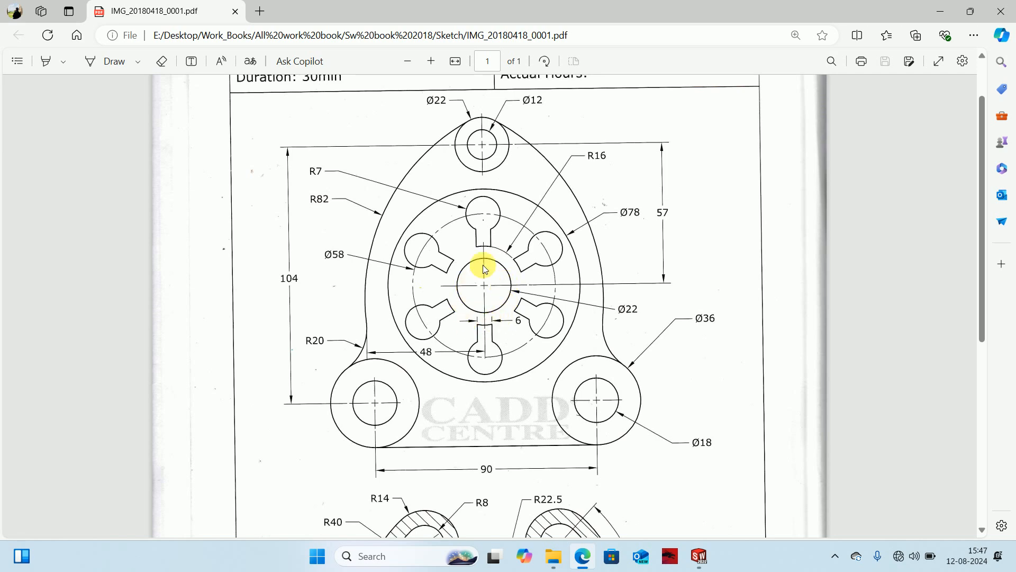
scroll(489, 292, "up", 1)
scroll(488, 290, "up", 2)
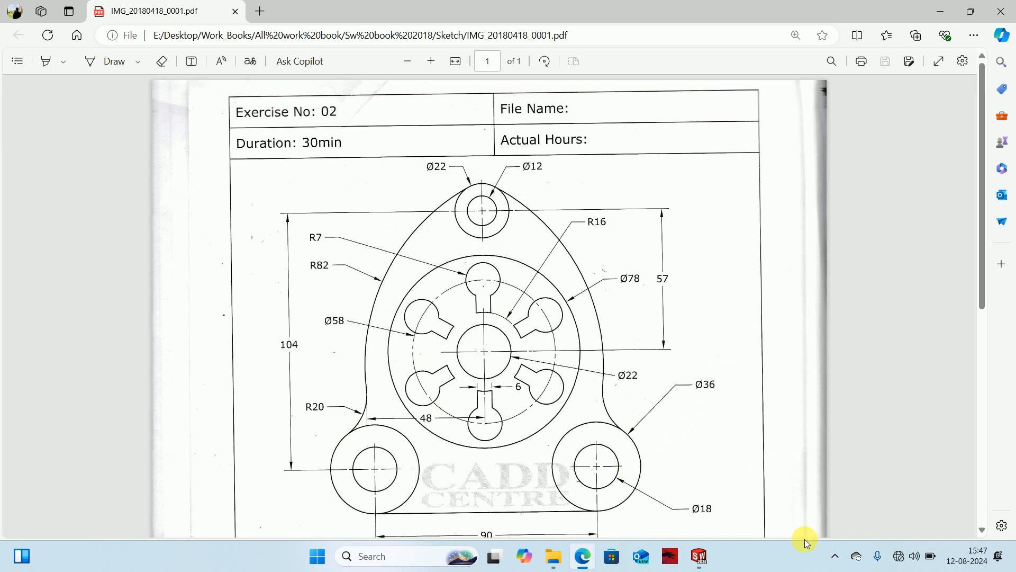
Switch to SOLIDWORKS, create a new part document and open a sketch on the Front Plane
left_click(699, 555)
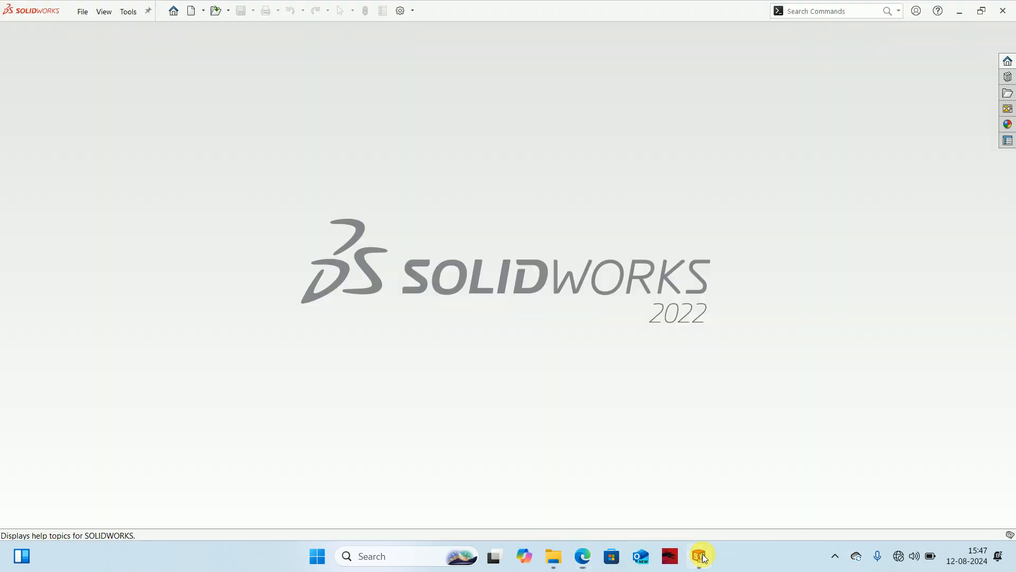
left_click(81, 11)
left_click(82, 30)
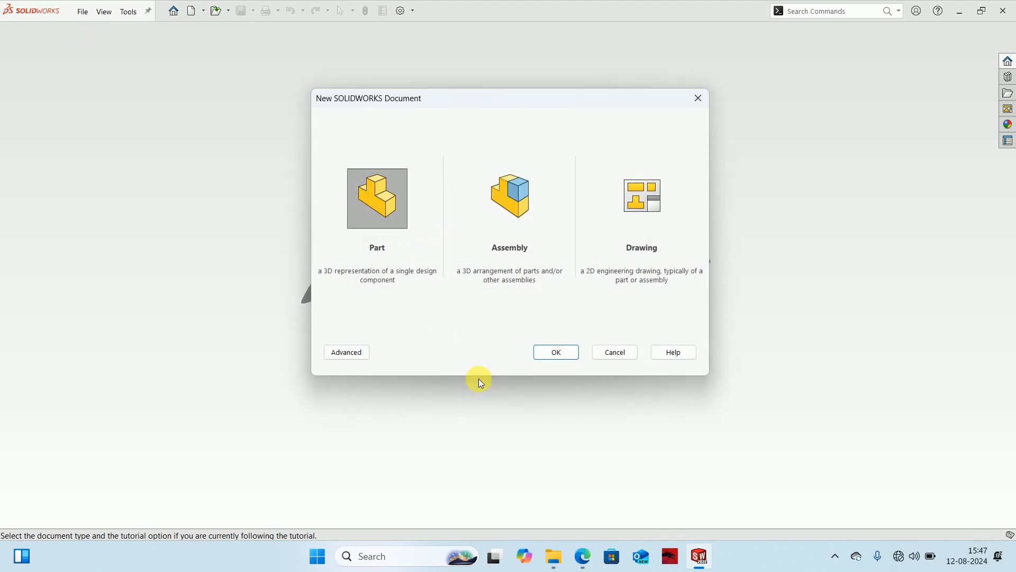
left_click(546, 350)
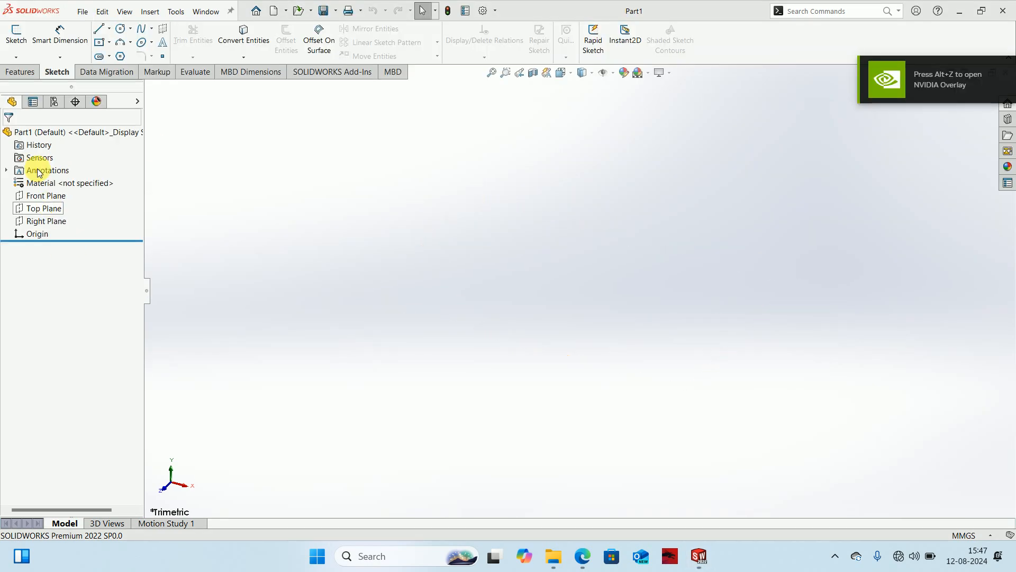
right_click(45, 196)
left_click(47, 182)
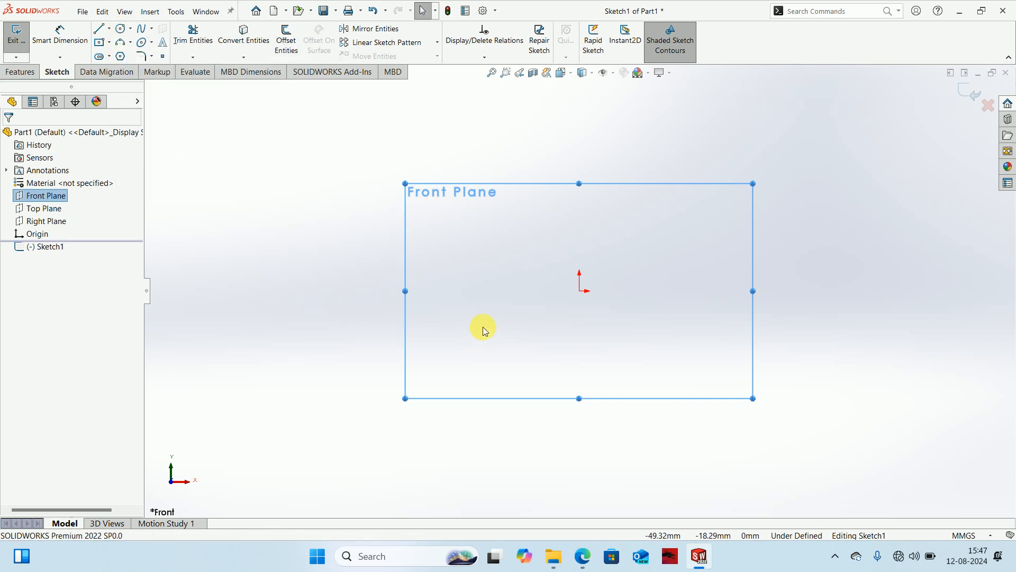
key("l")
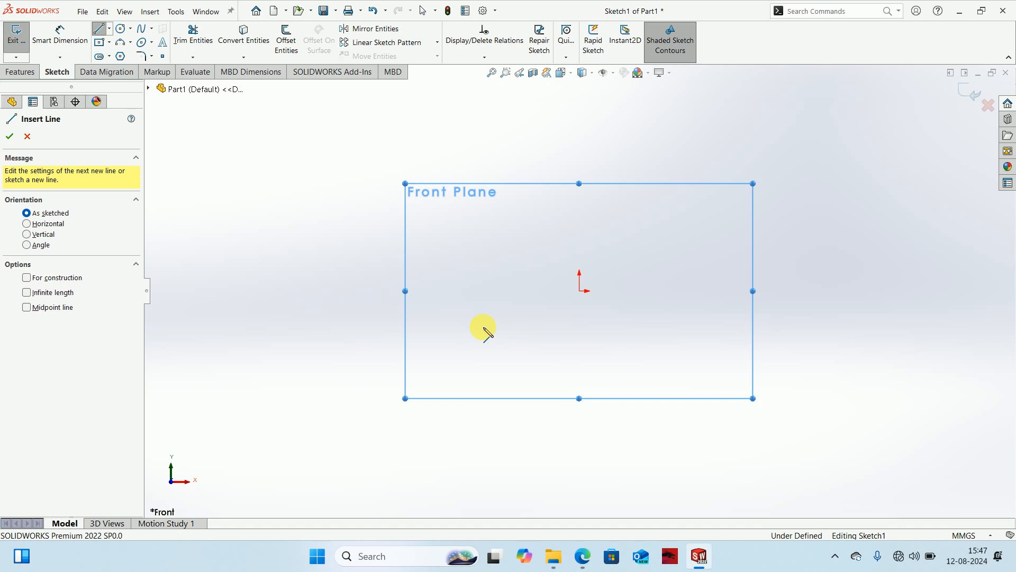
key("Escape")
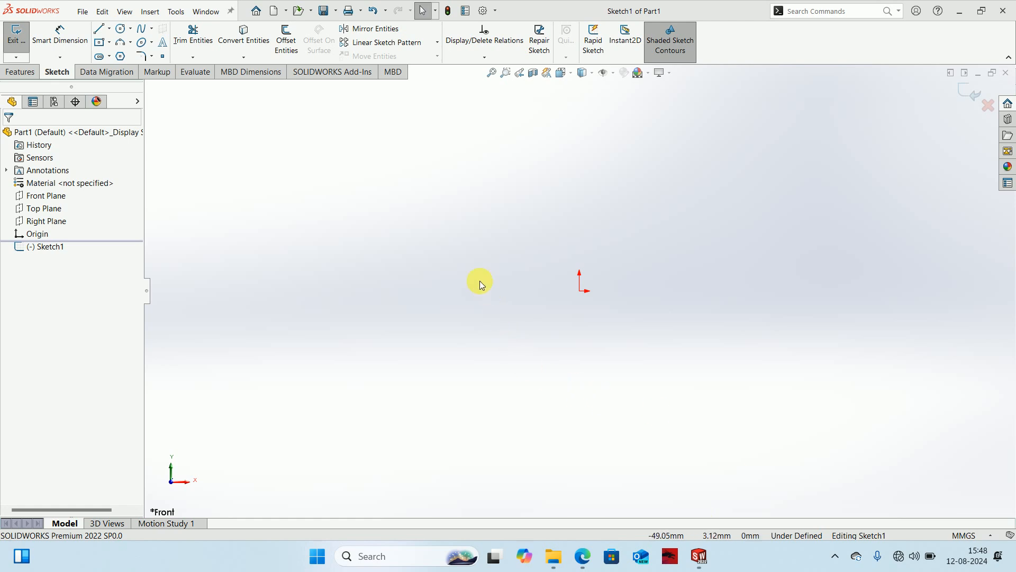
right_click_drag(474, 276, 468, 236)
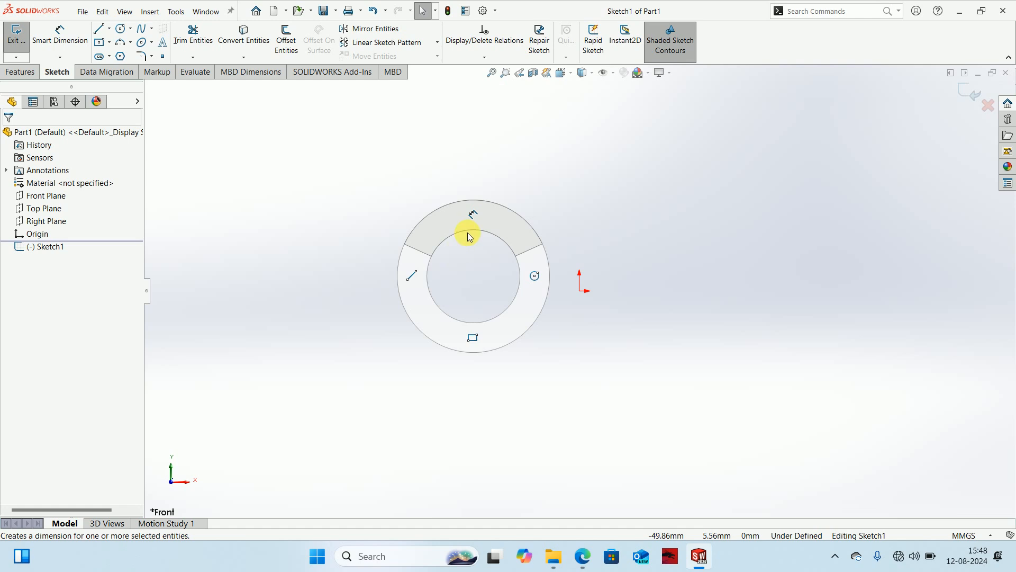
mouse_move(467, 247)
right_mouse_down()
mouse_move(500, 274)
mouse_move(472, 306)
mouse_move(470, 291)
mouse_move(444, 283)
right_mouse_up()
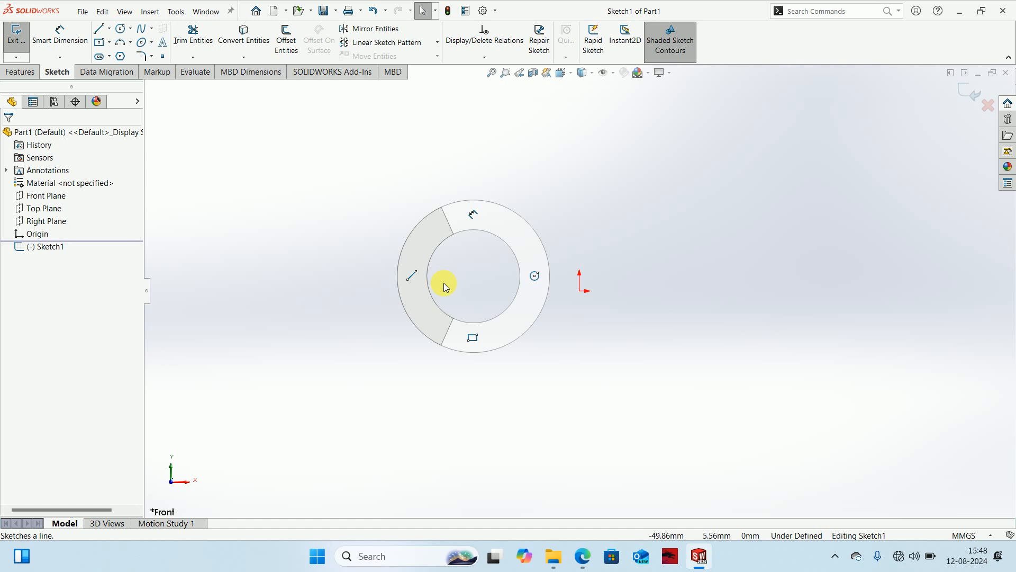
right_click_drag(443, 283, 444, 283)
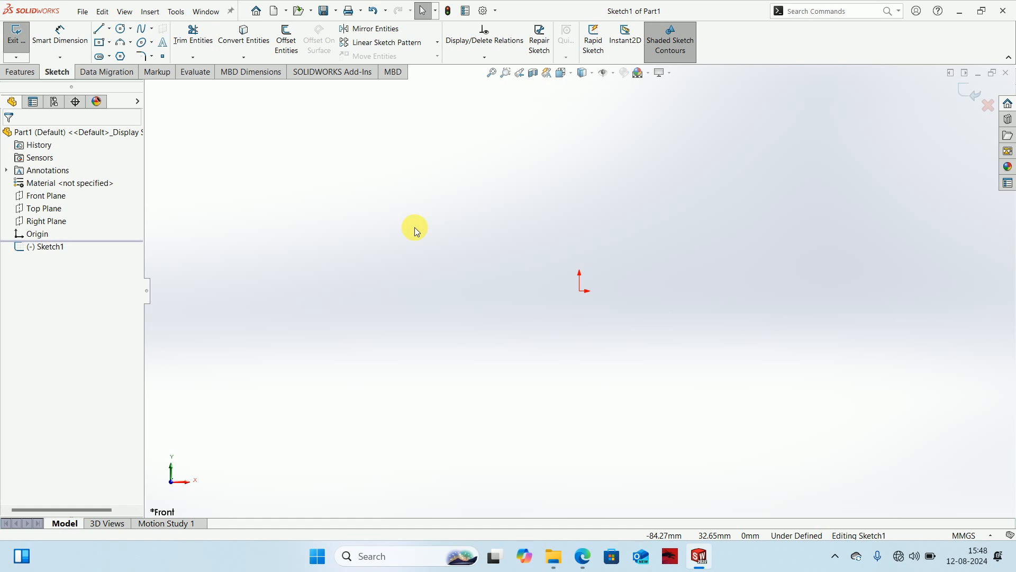
Draw four concentric origin circles, the outer three about R25, R44 and R61 mm, and a circle about R12 mm on the R44 circle's top point
right_click_drag(415, 228, 429, 231)
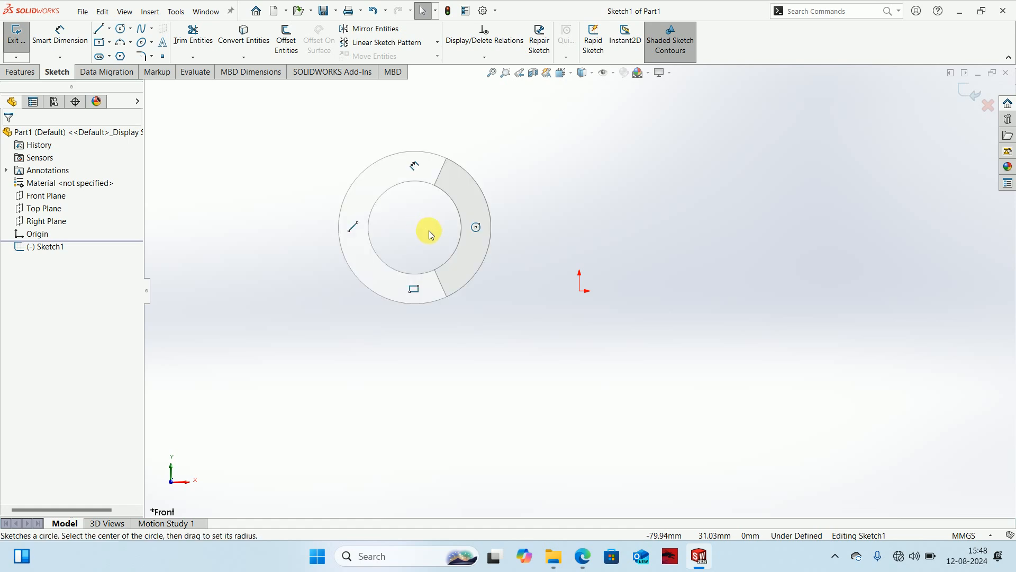
right_click_drag(449, 229, 478, 228)
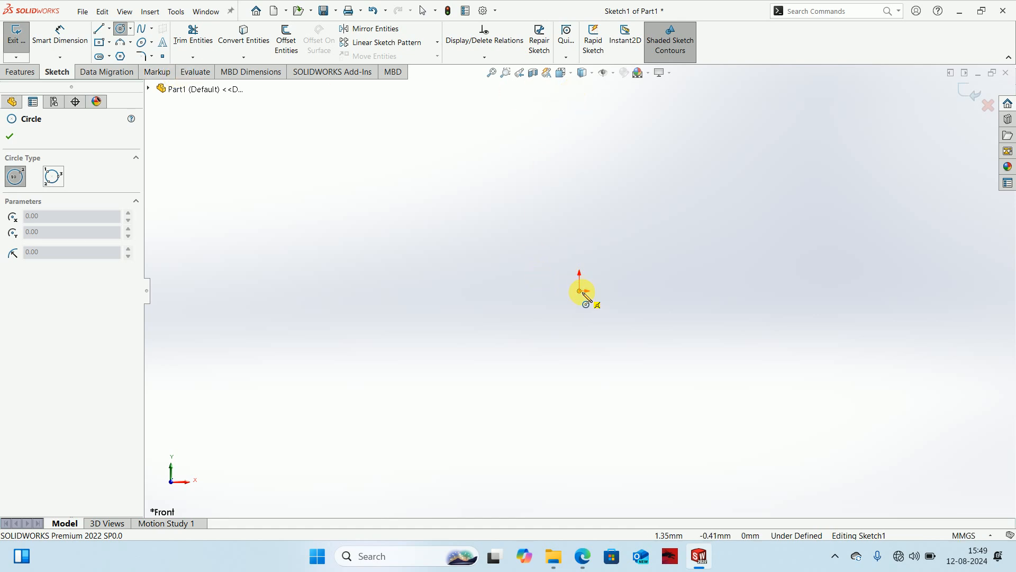
mouse_move(582, 293)
left_mouse_down()
mouse_move(597, 264)
mouse_move(586, 277)
mouse_move(589, 249)
left_mouse_up()
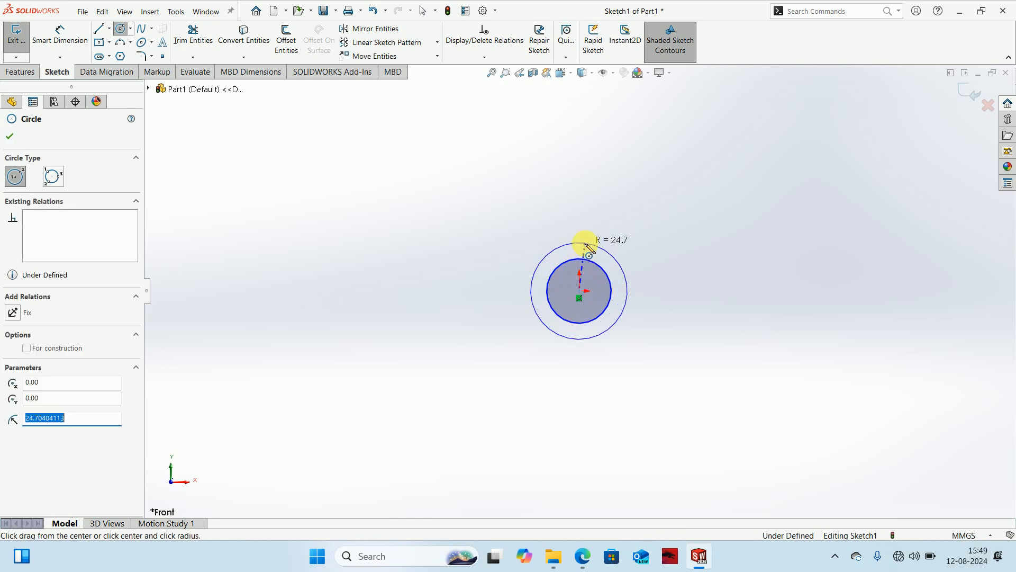
mouse_move(580, 290)
left_mouse_down()
mouse_move(587, 208)
mouse_move(590, 228)
left_mouse_up()
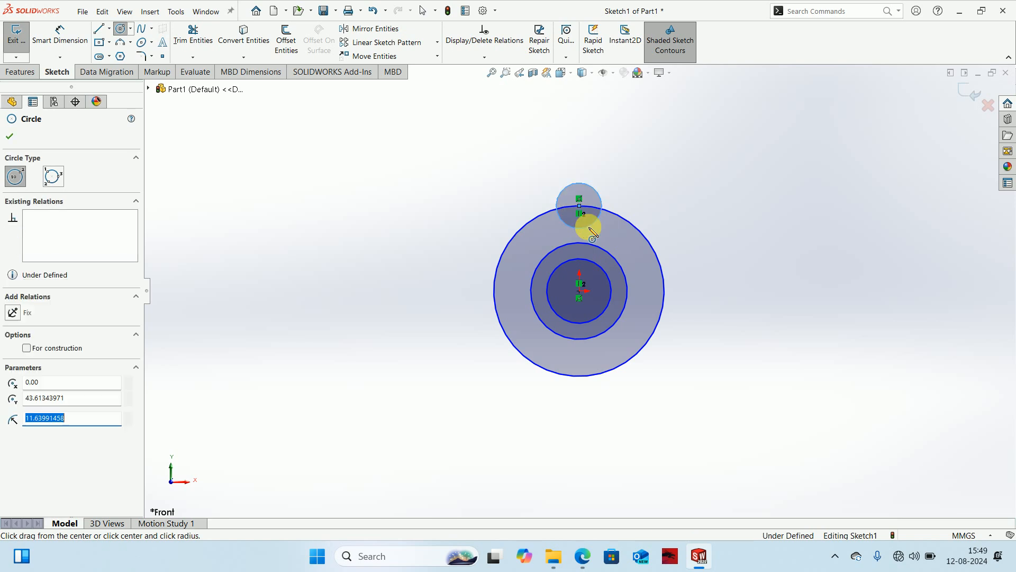
left_click_drag(582, 295, 588, 174)
scroll(581, 182, "up", 3)
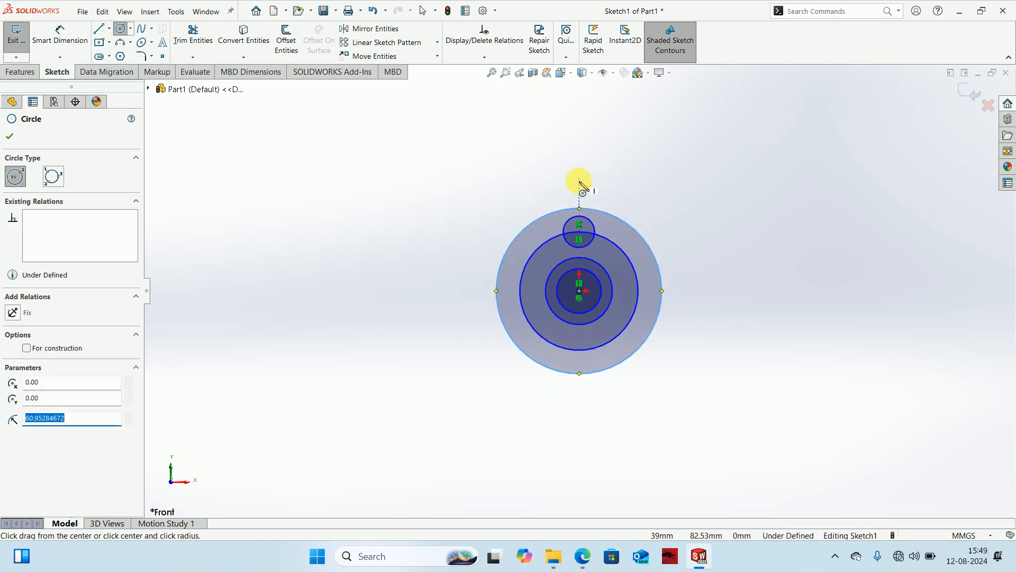
Draw two concentric circles centred about 131 mm directly above the origin, clear of the large circles
left_click_drag(580, 143, 586, 165)
key("Escape")
key("Return")
left_click(579, 143)
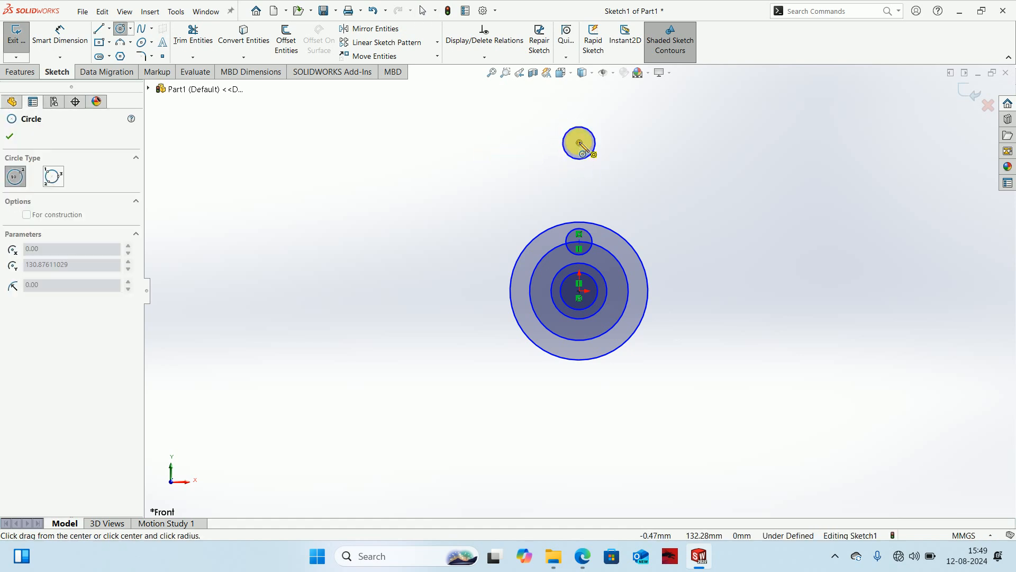
left_click(590, 172)
Draw two concentric circles below and left of the large circles, centred about 130 mm left and 129 mm below the origin
left_click(433, 436)
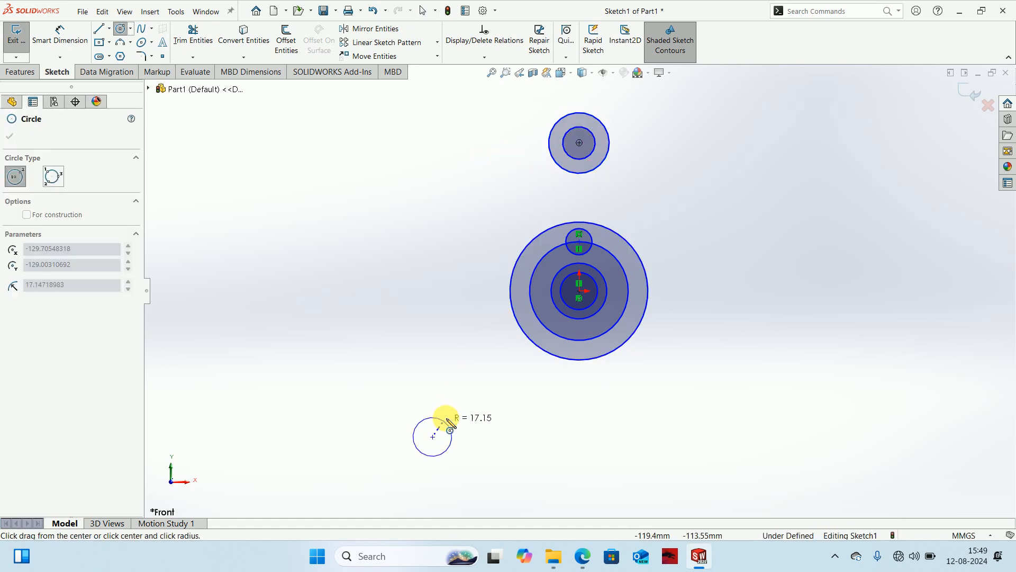
left_click(455, 430)
left_click(433, 437)
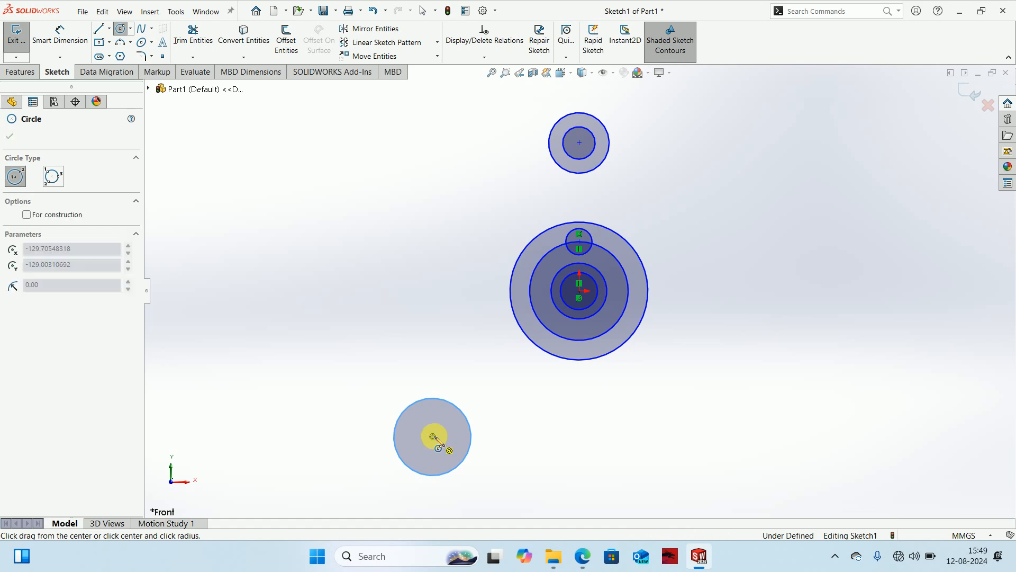
left_click(439, 417)
key("Escape")
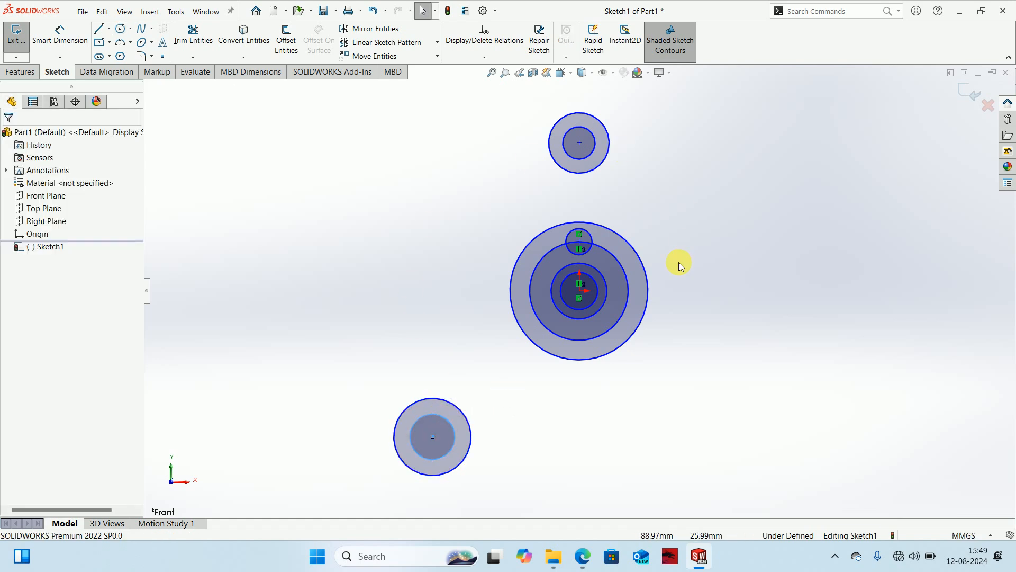
Draw a vertical centerline from the origin to the centre of the upper pair of circles
left_click(110, 29)
left_click(127, 56)
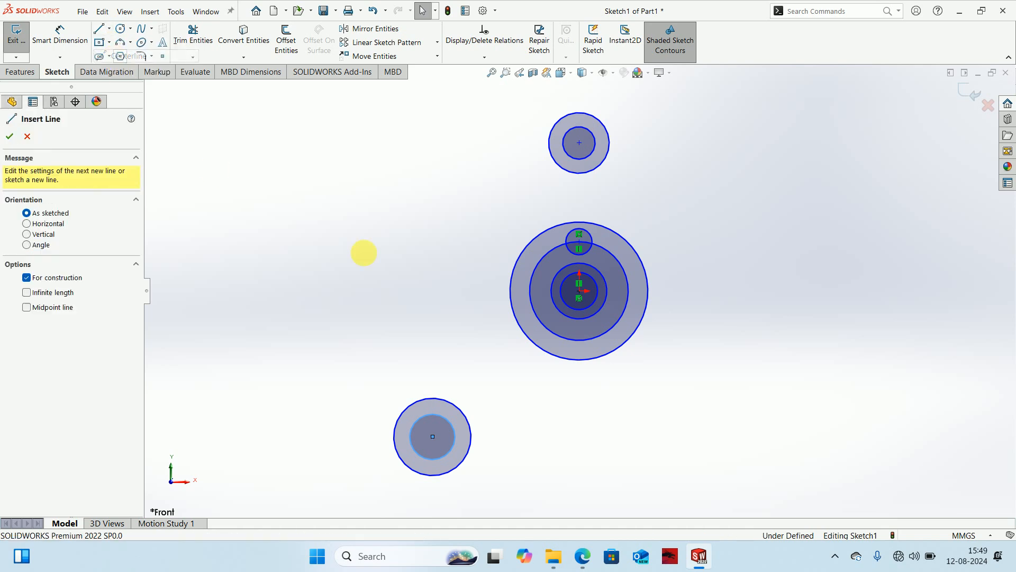
left_click(579, 291)
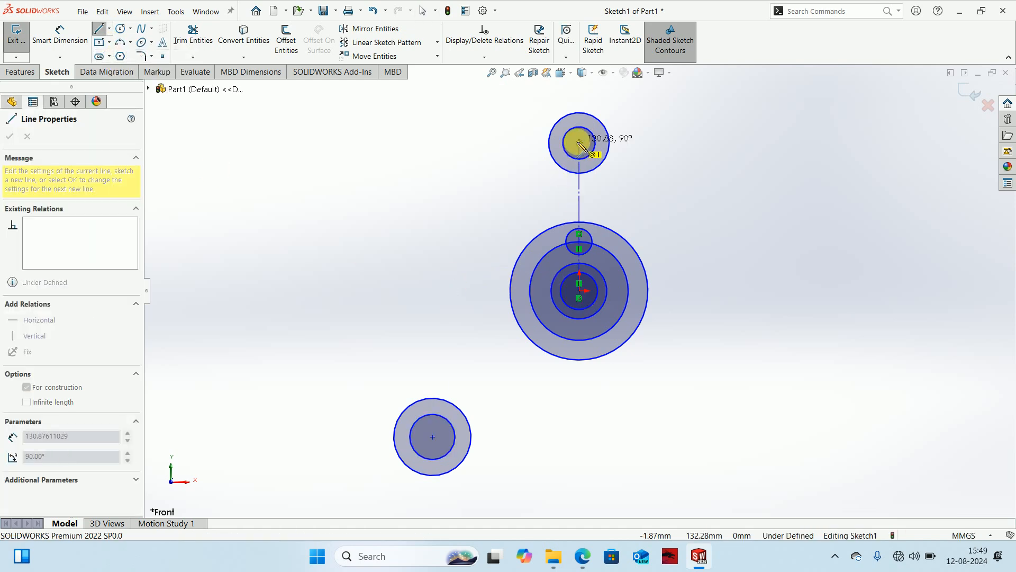
left_click(579, 144)
key("Escape")
Switch to the PDF drawing, examine the keyhole slot's neck and its dimensions up close, and return to the SOLIDWORKS sketch
scroll(563, 289, "down", 3)
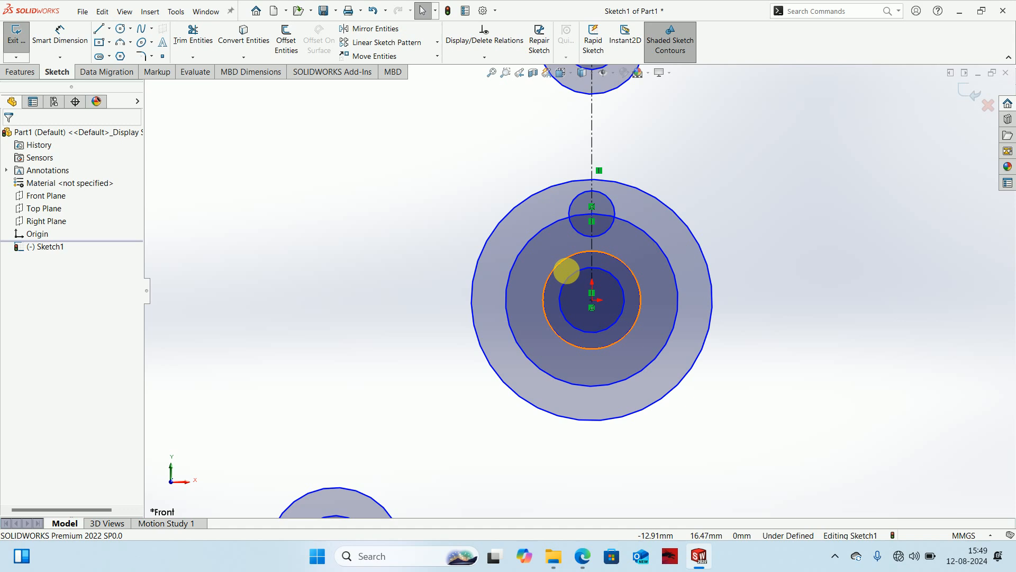
scroll(567, 276, "up", 3)
scroll(585, 288, "down", 3)
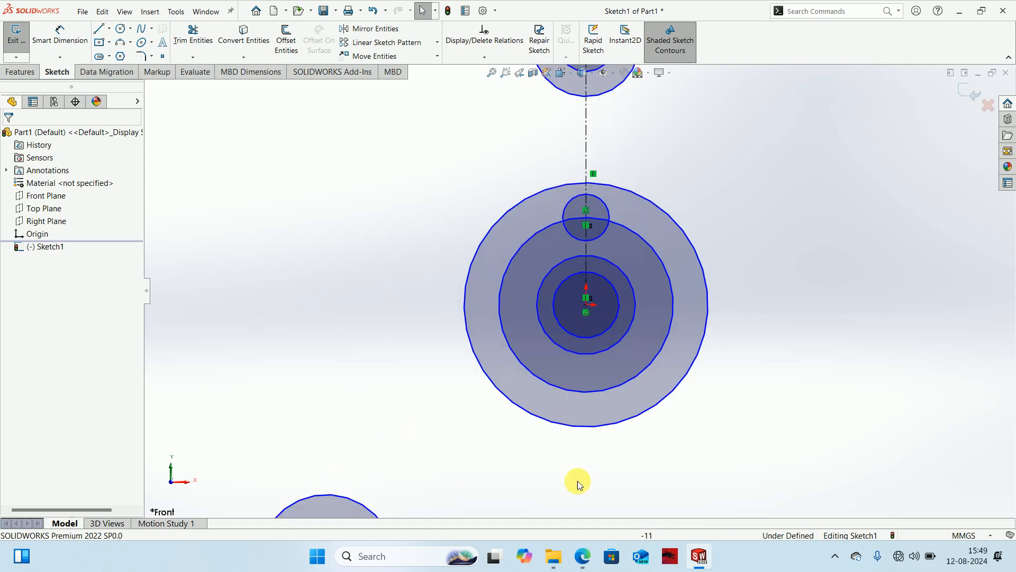
left_click(582, 556)
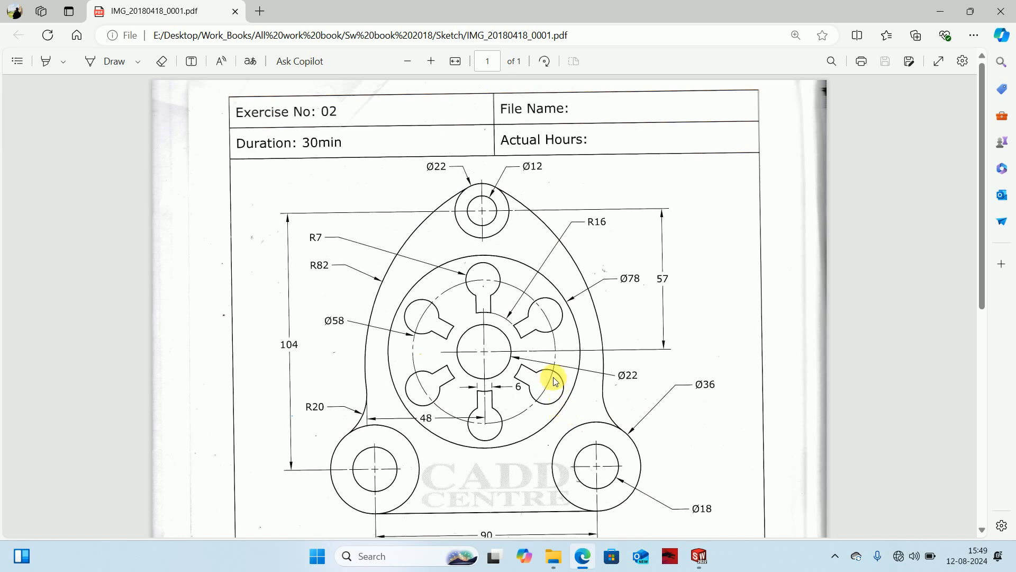
scroll(496, 331, "up", 5, "ctrl")
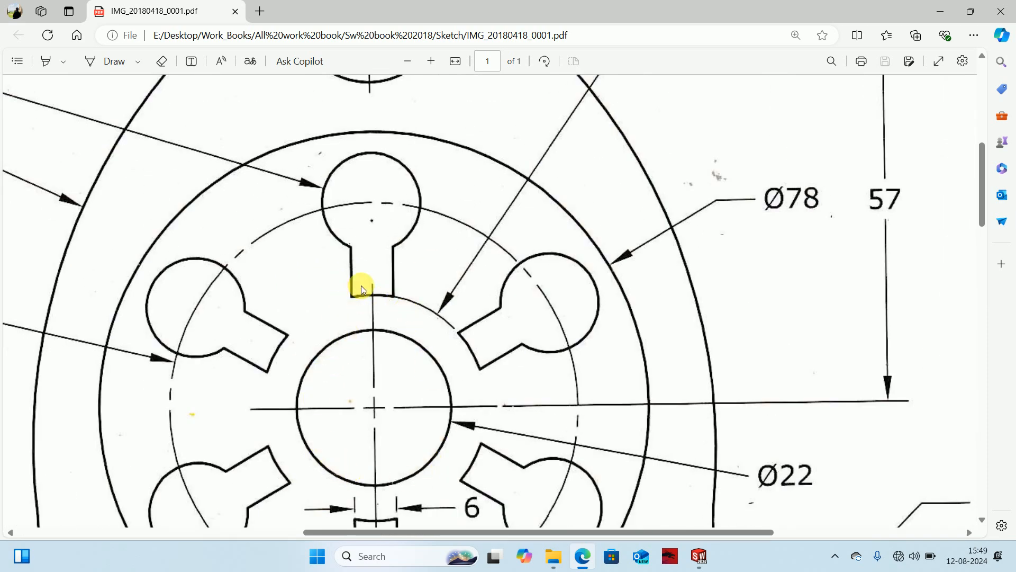
scroll(376, 288, "down", 2, "ctrl")
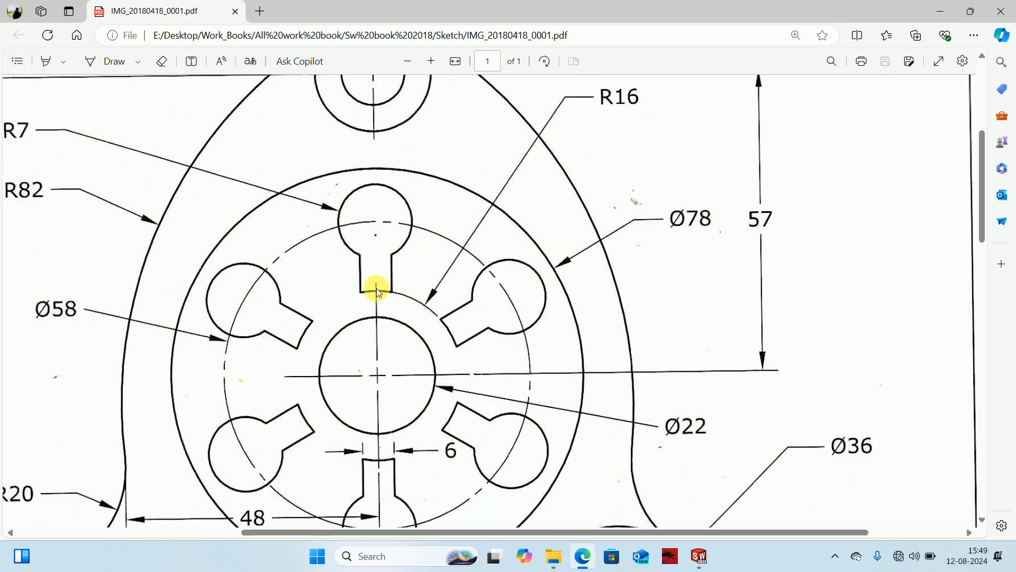
scroll(376, 395, "down", 2)
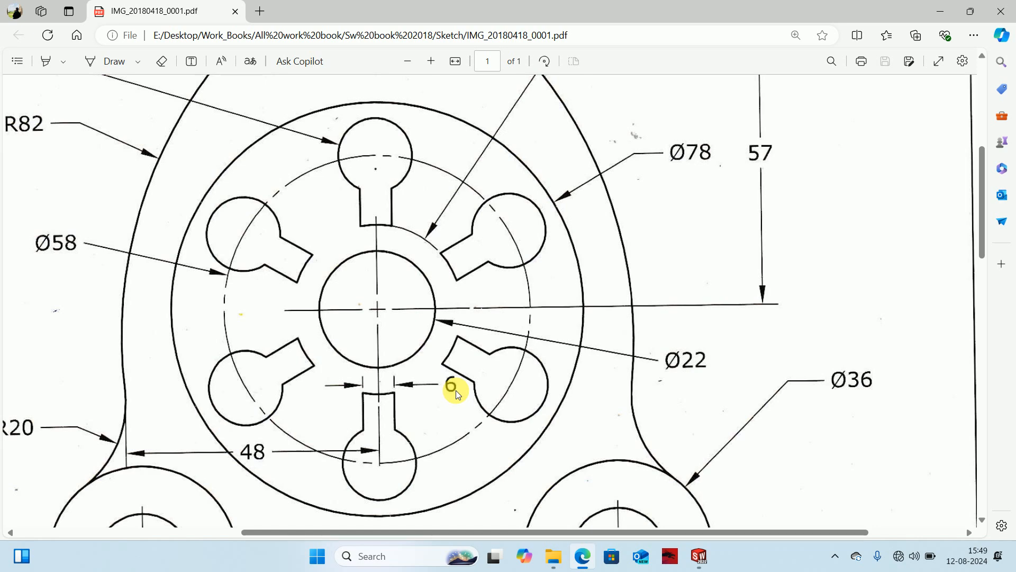
key("alt+Tab")
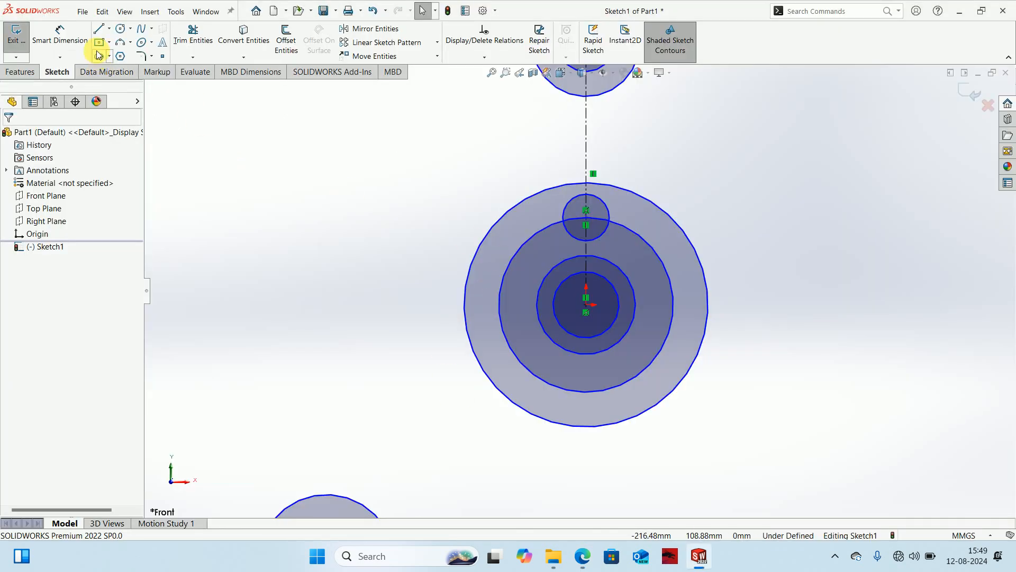
left_click(99, 28)
scroll(589, 252, "down", 8)
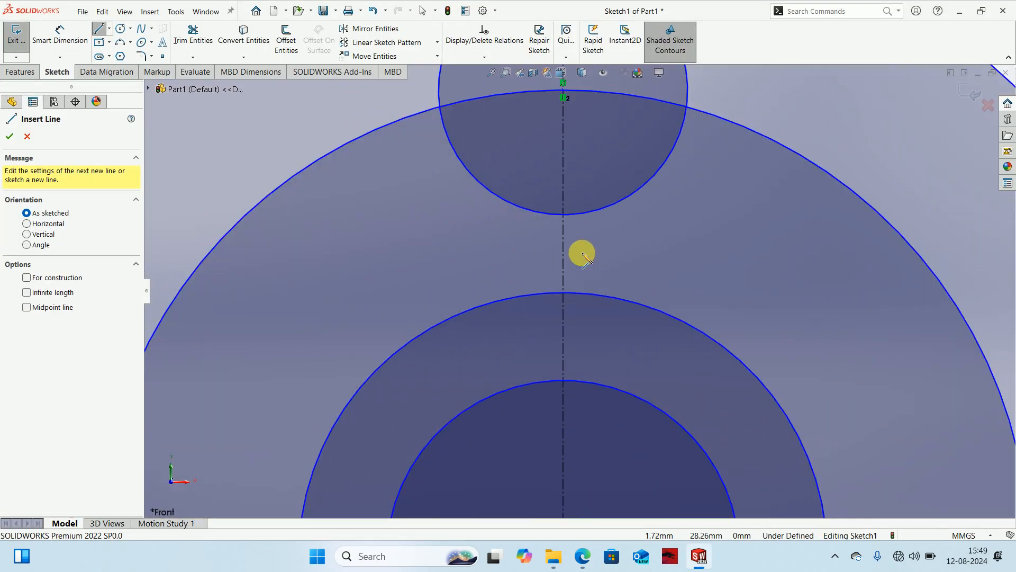
left_click(449, 133)
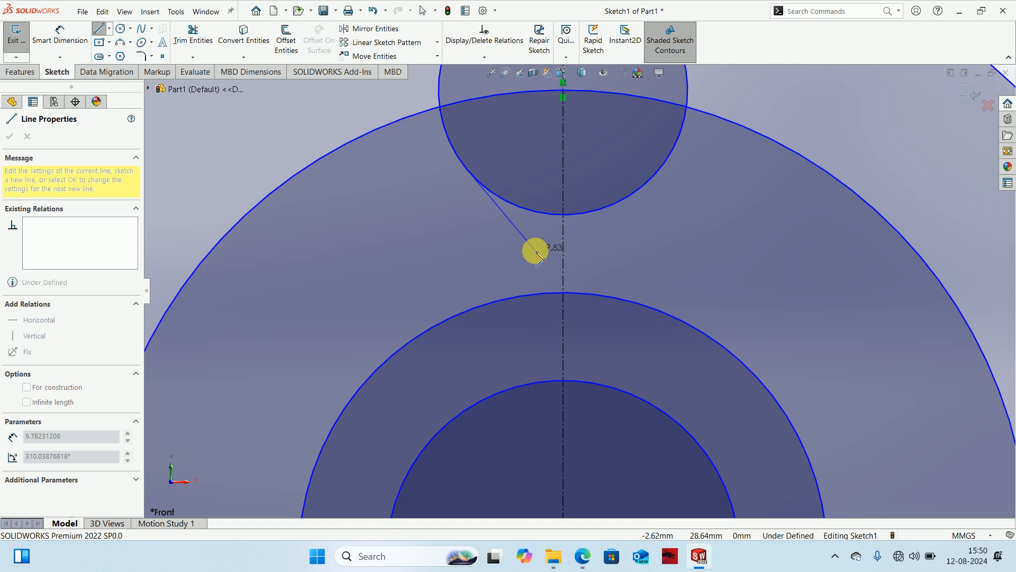
key("Escape")
left_click(649, 251)
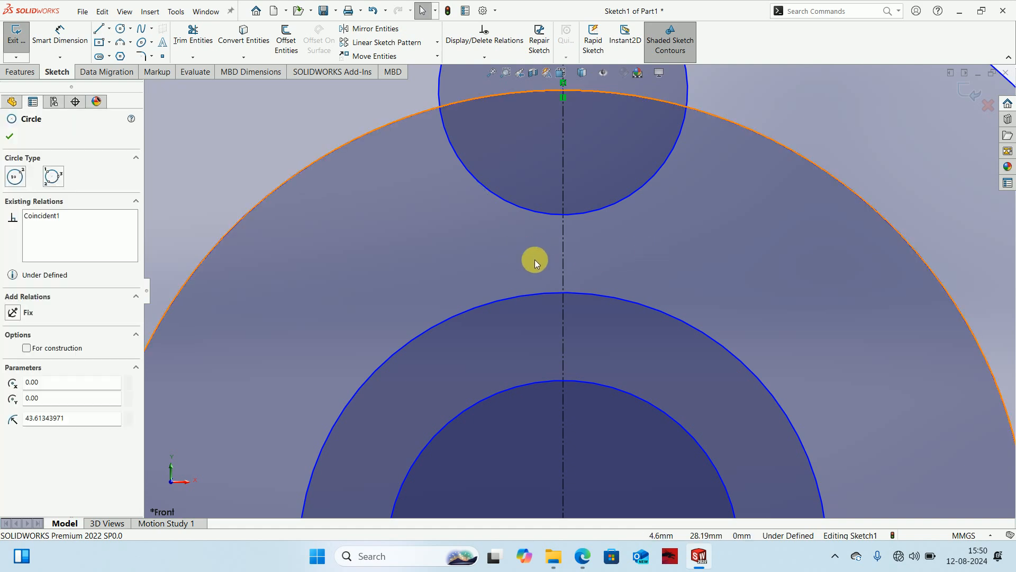
key("l")
left_click(535, 213)
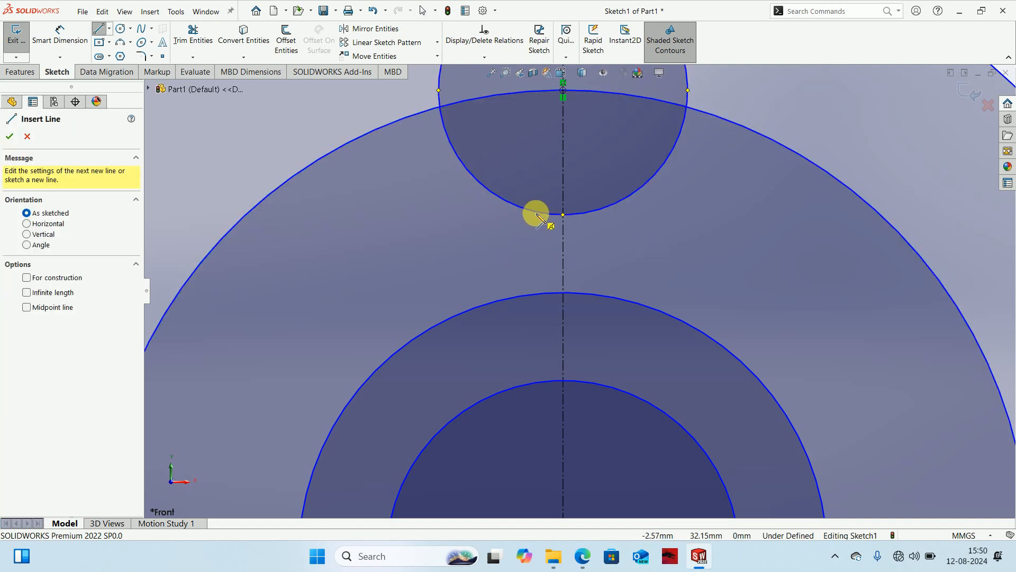
key("Escape")
key("Escape")
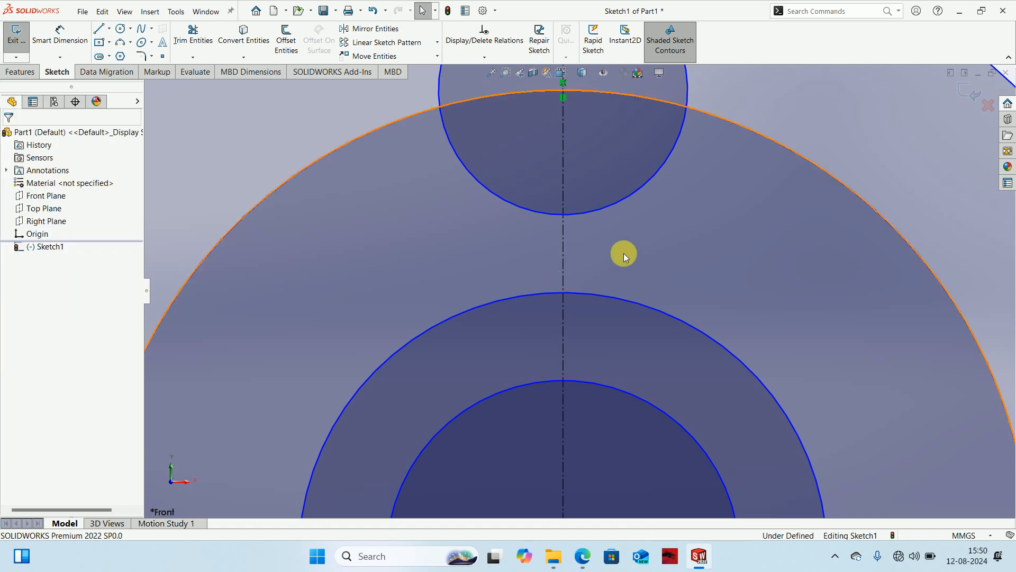
left_click(623, 252)
key("l")
left_click(523, 210)
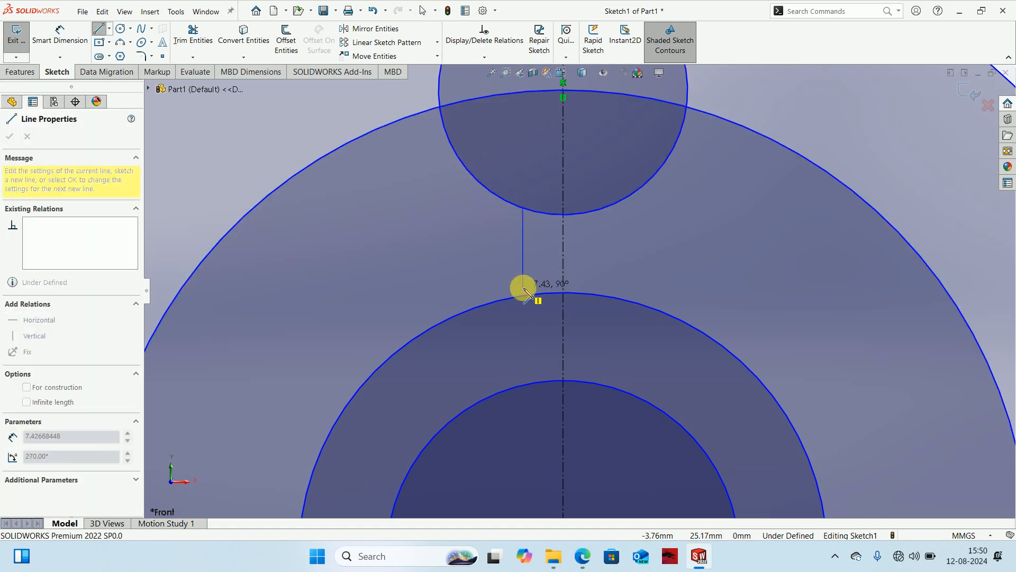
key("Escape")
key("Escape")
left_click(562, 261)
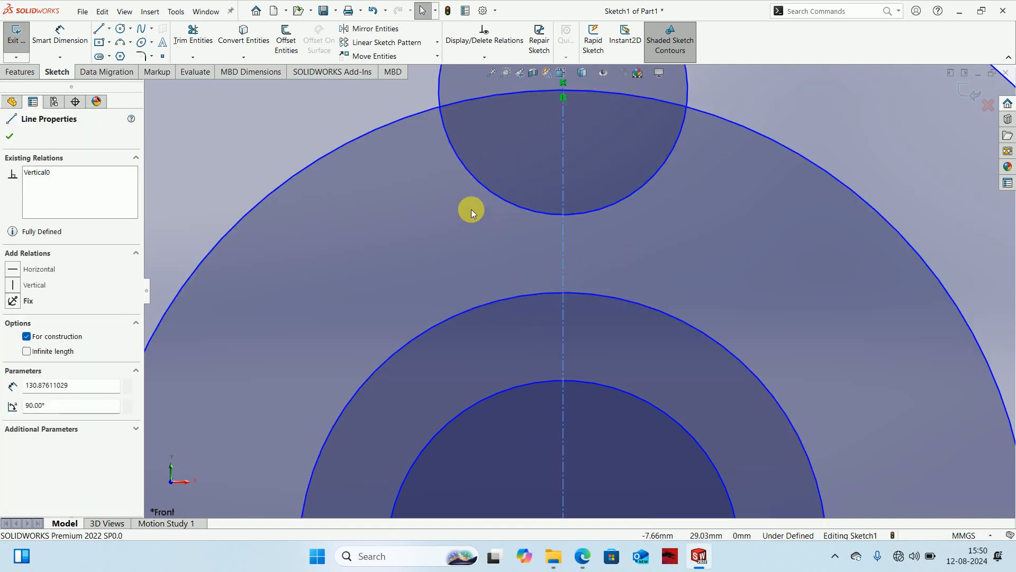
key("l")
left_click(497, 195)
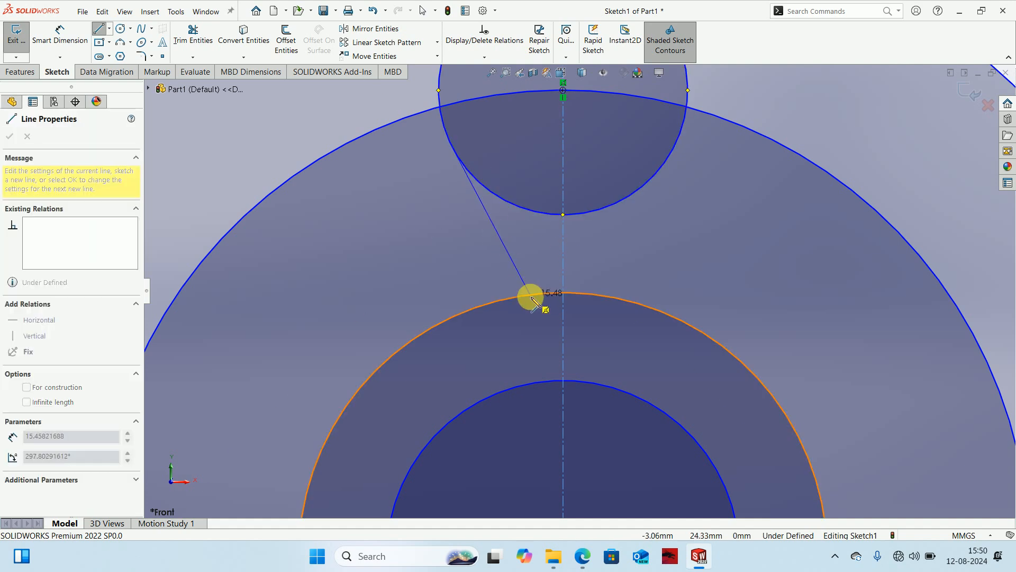
key("Escape")
key("Escape")
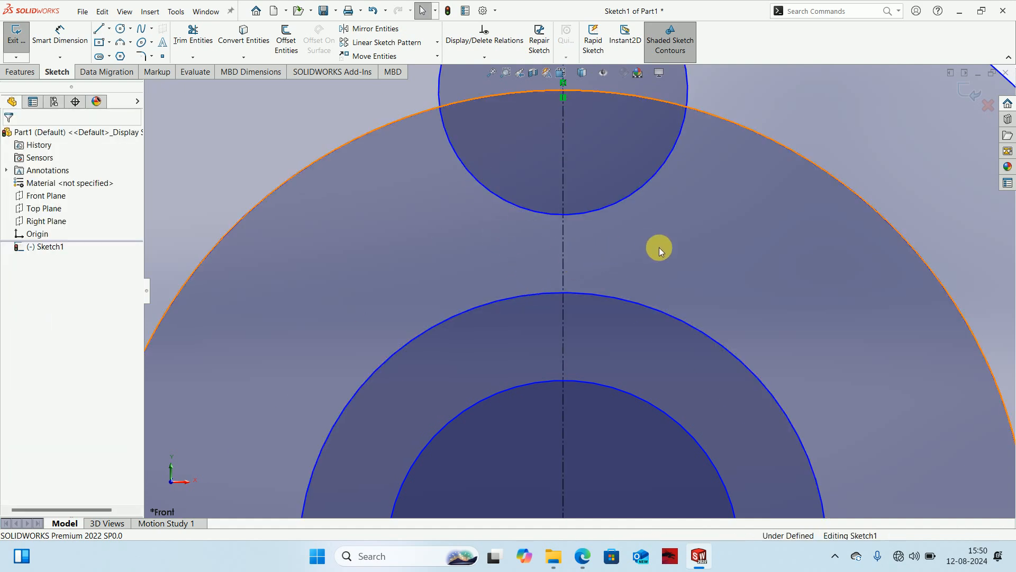
Draw a vertical line about 8.5 mm long, left of the centerline, from the small slot circle down to the second-smallest origin-centred circle
key("l")
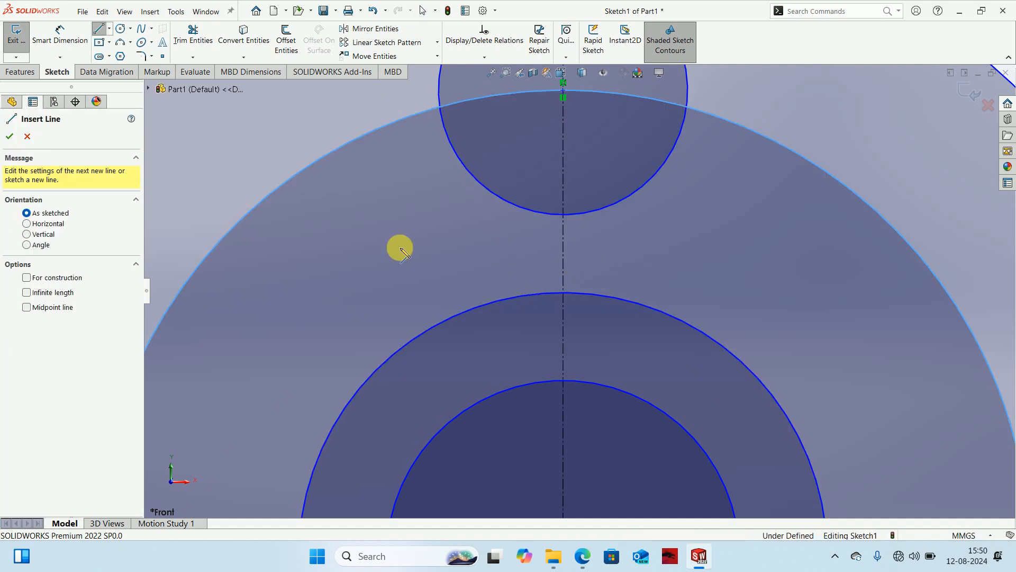
left_click(517, 207)
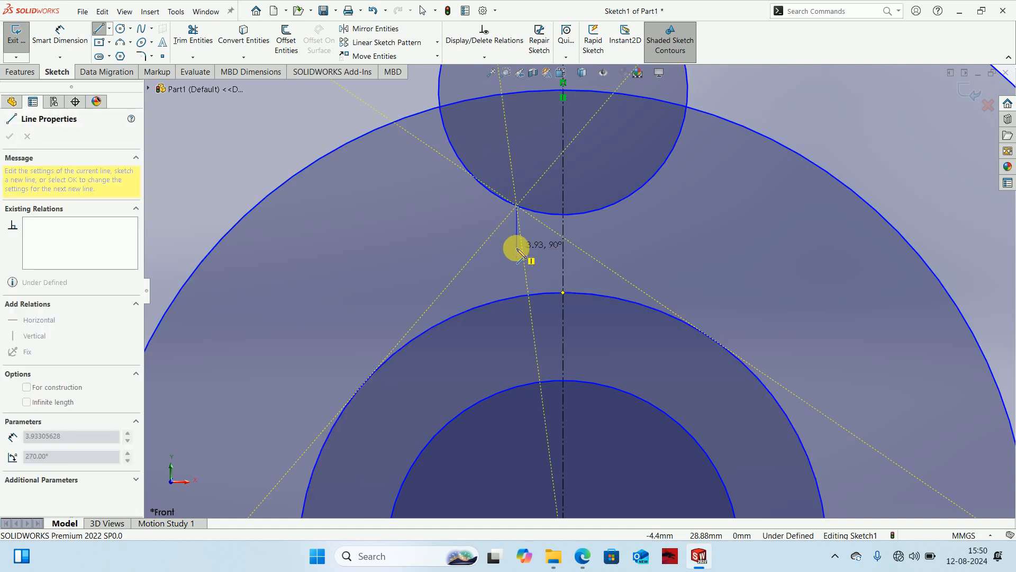
left_click(519, 299)
key("Escape")
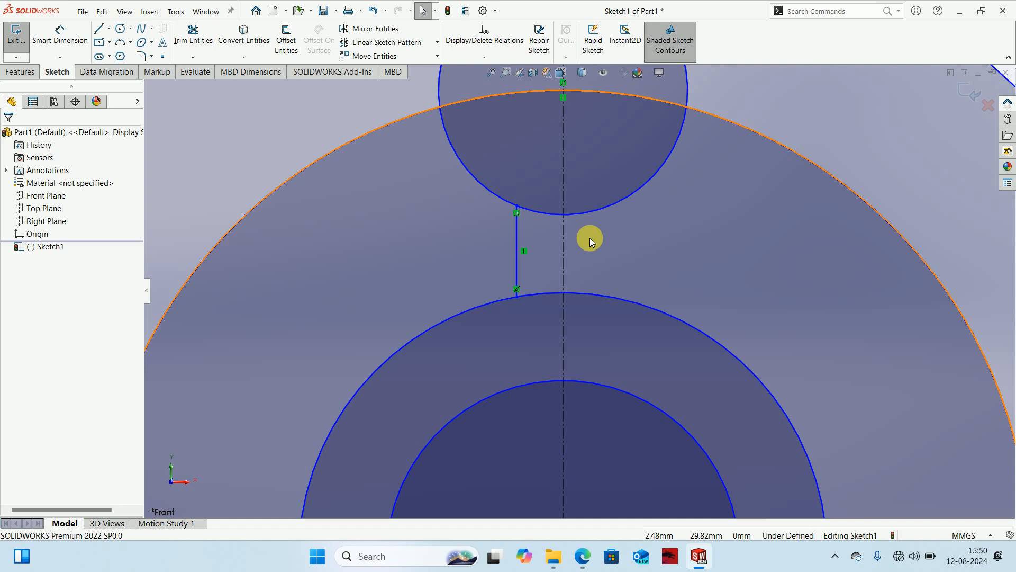
Mirror the slot's neck line and the lower-left pair of circles about the vertical centerline
left_click(370, 29)
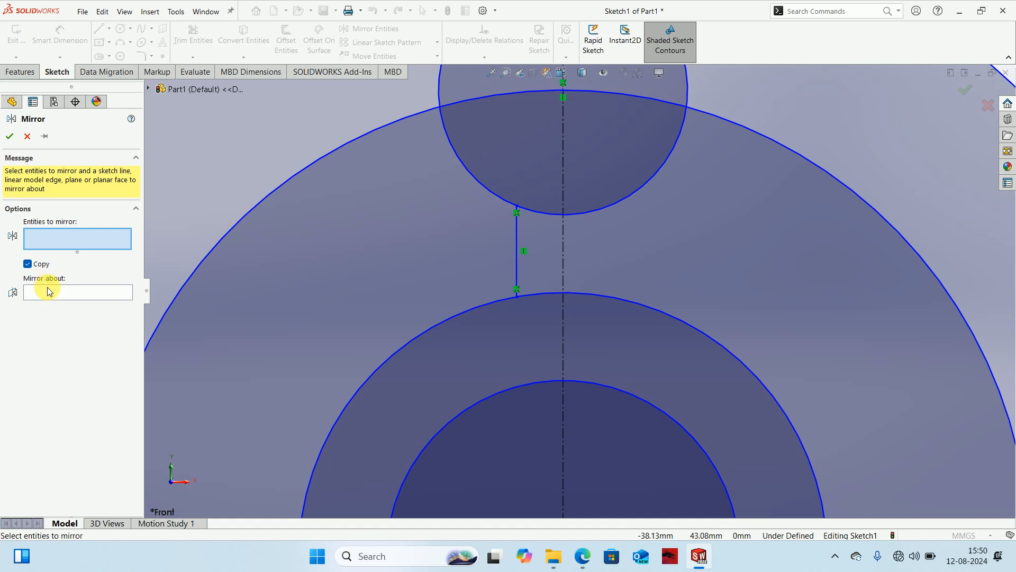
key("Escape")
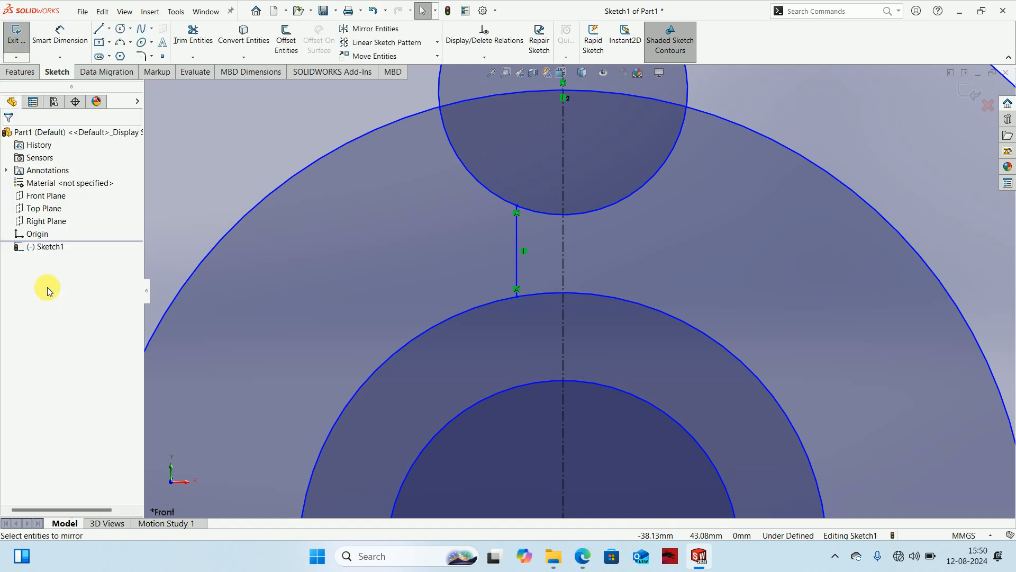
scroll(550, 302, "up", 5)
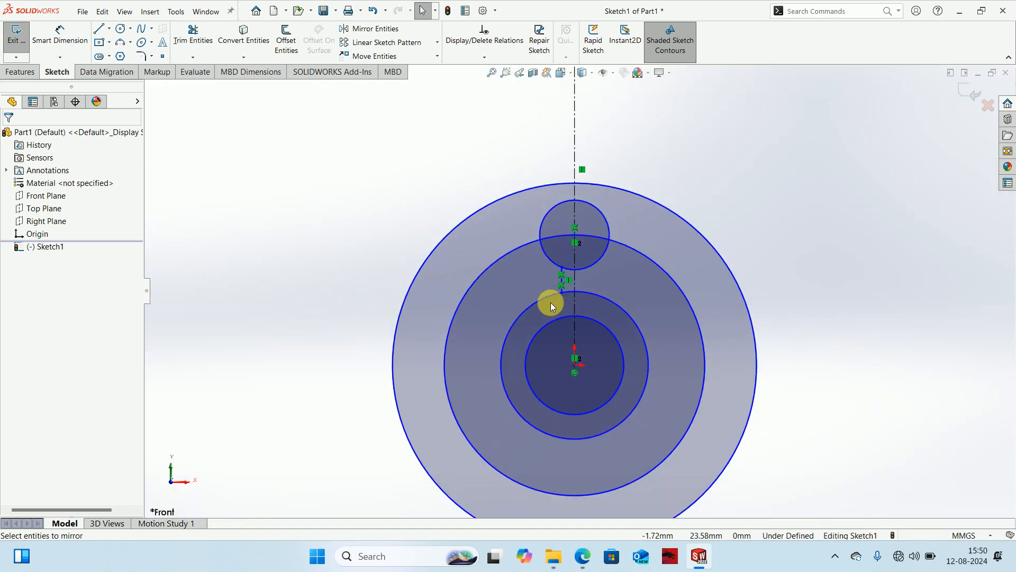
scroll(550, 303, "up", 3)
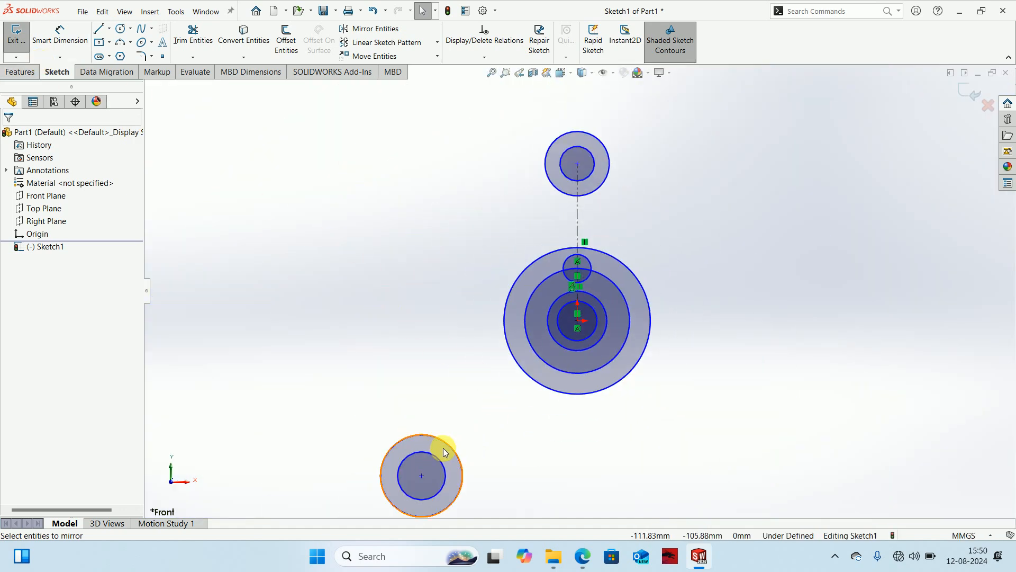
scroll(573, 285, "down", 5)
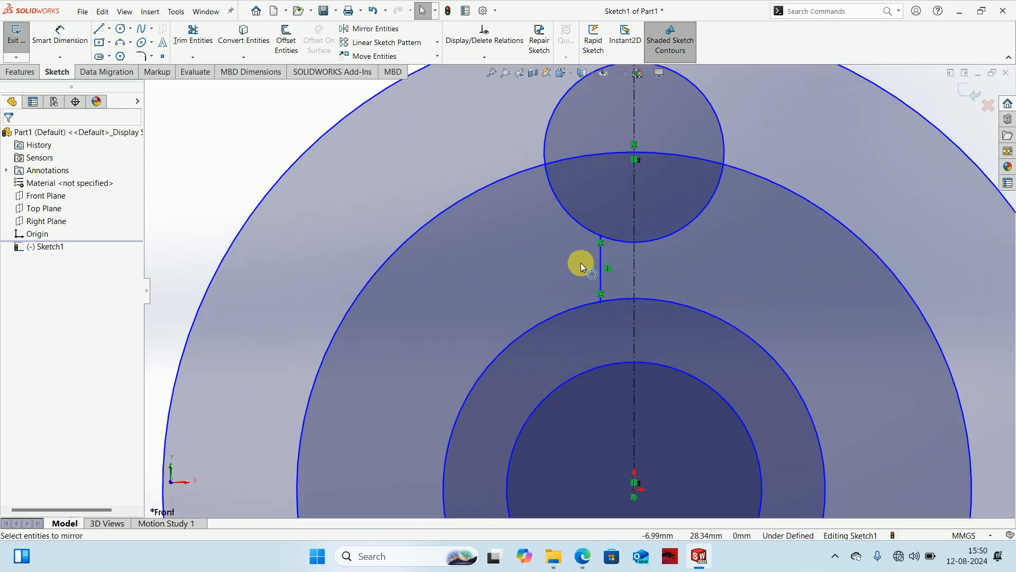
left_click(600, 254)
scroll(546, 303, "up", 5)
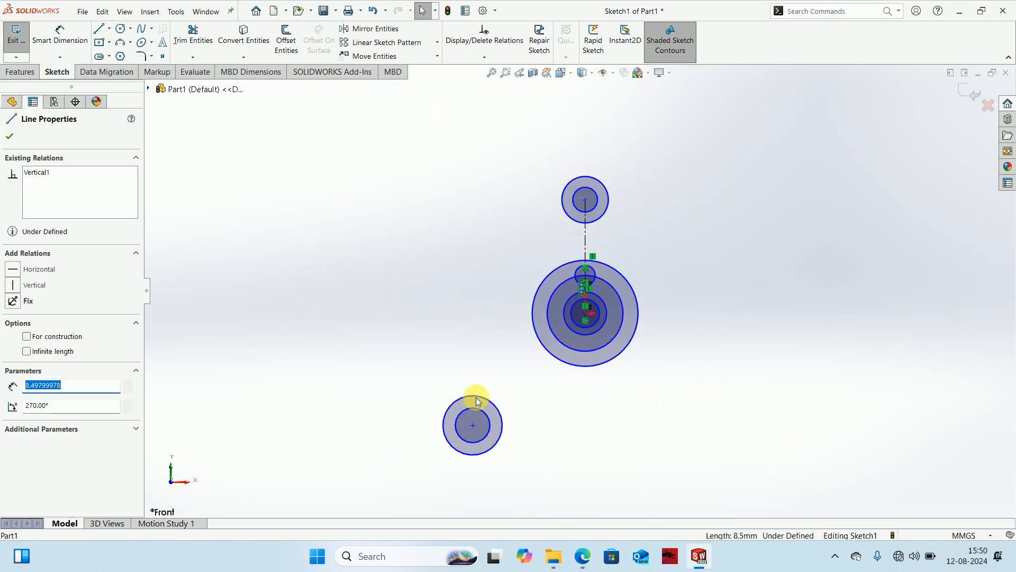
scroll(475, 421, "down", 2)
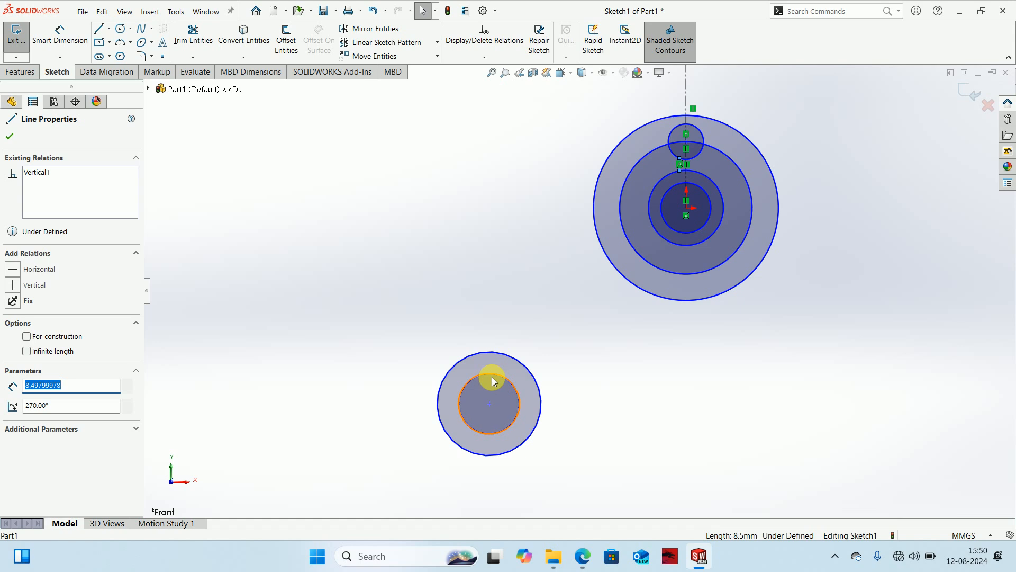
key("Escape")
left_click(491, 377)
left_click(490, 357, "ctrl")
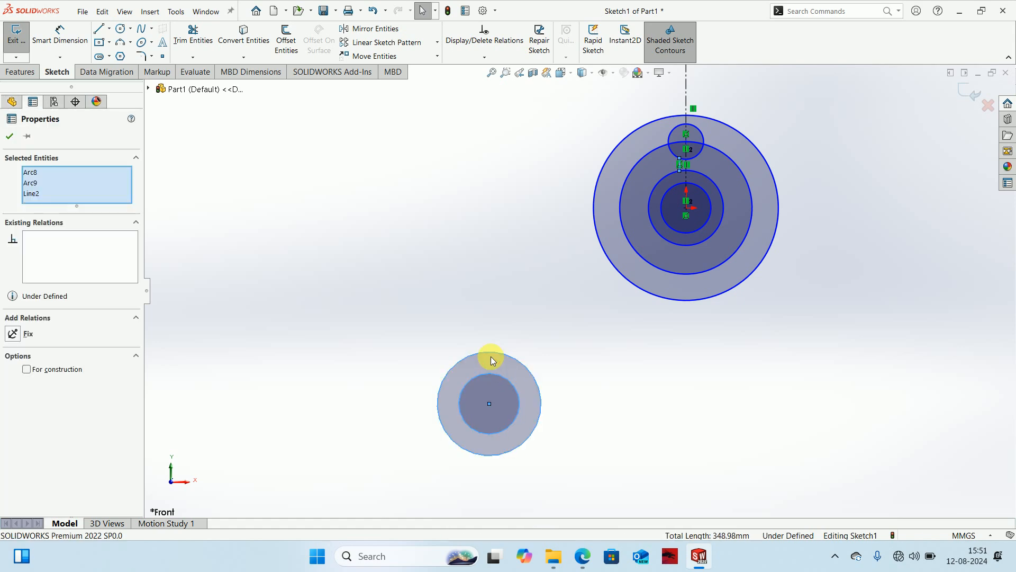
scroll(640, 215, "up", 2)
scroll(603, 293, "down", 5)
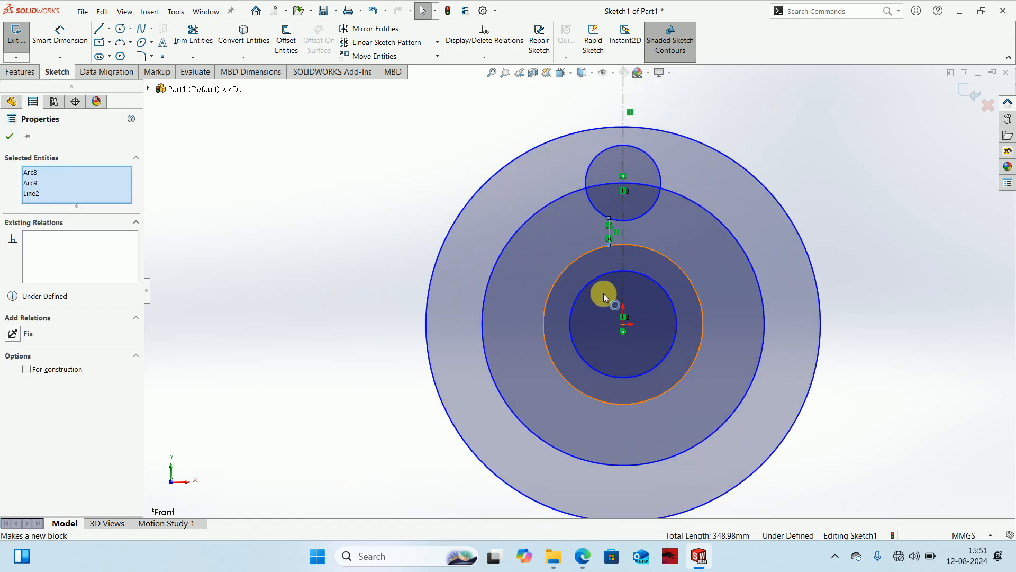
scroll(649, 238, "down", 3)
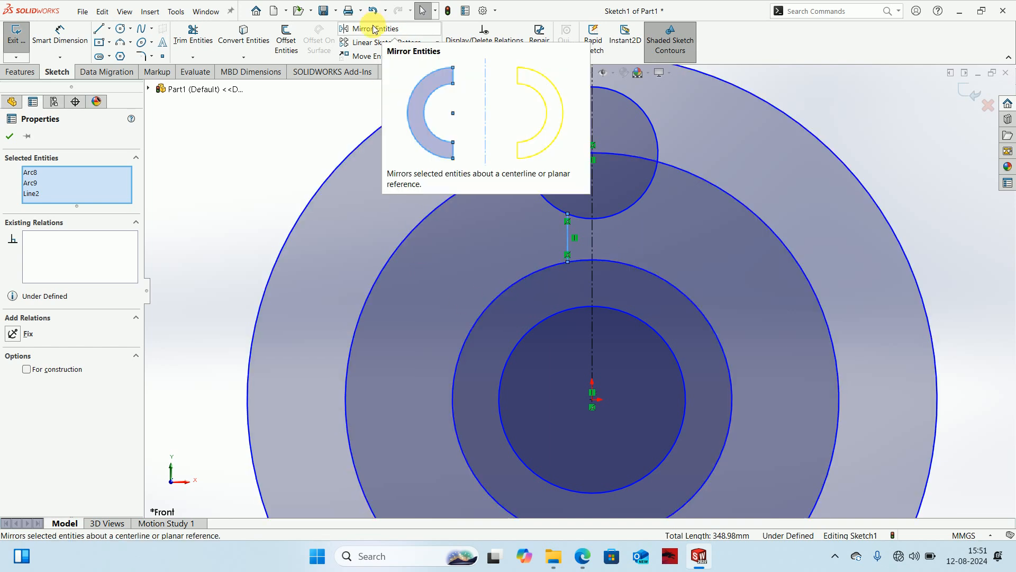
left_click(593, 234, "ctrl")
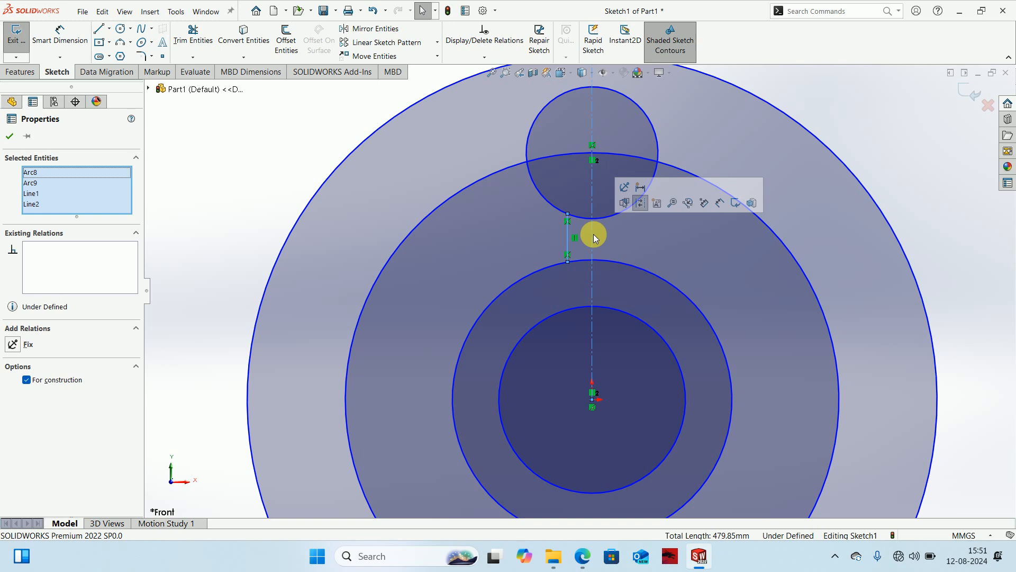
scroll(576, 264, "up", 5)
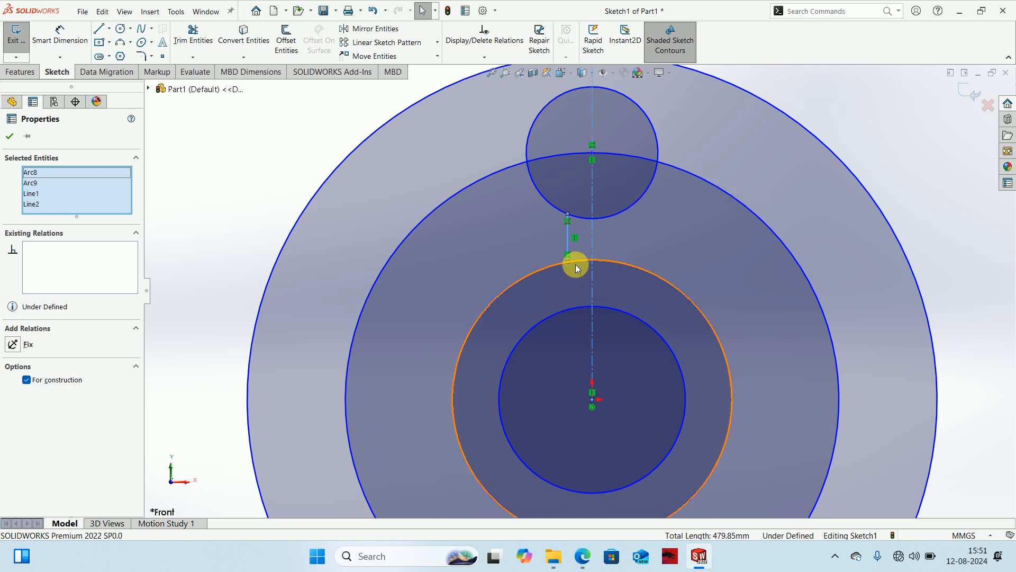
left_click(369, 30)
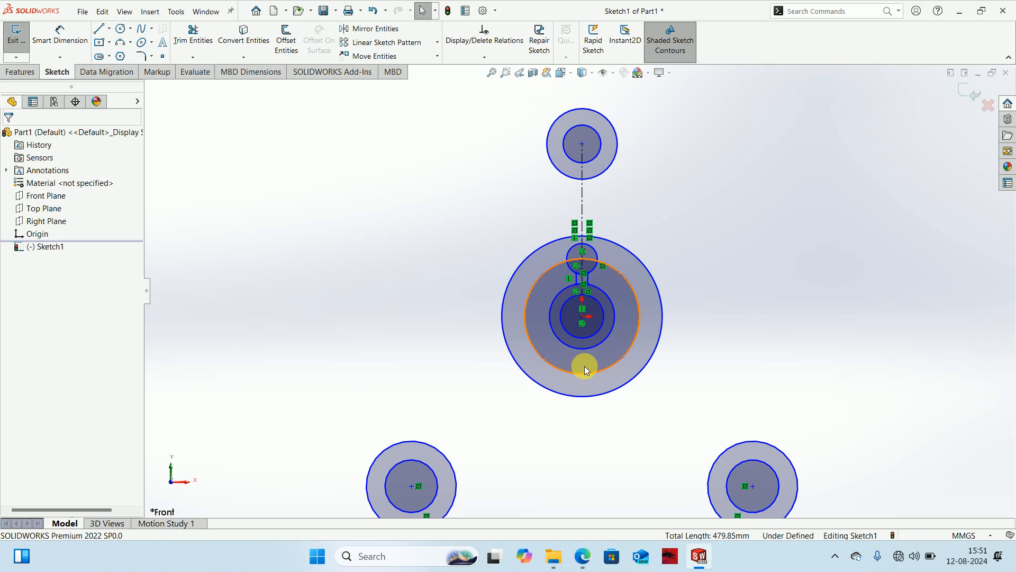
Undo the mirror of the neck line and the lower-left circles
left_click(360, 28)
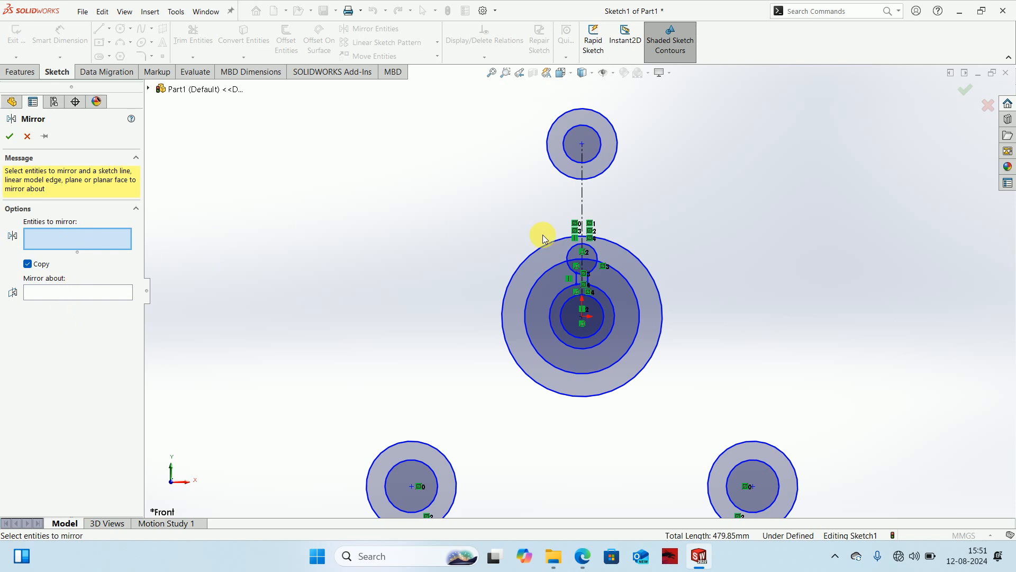
key("Escape")
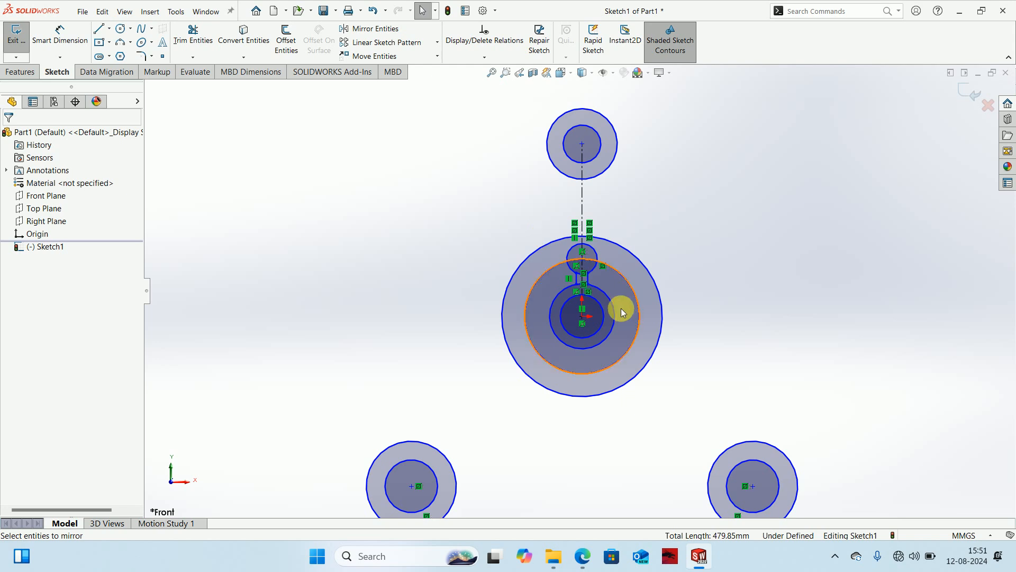
scroll(621, 309, "up", 1)
key("ctrl+z")
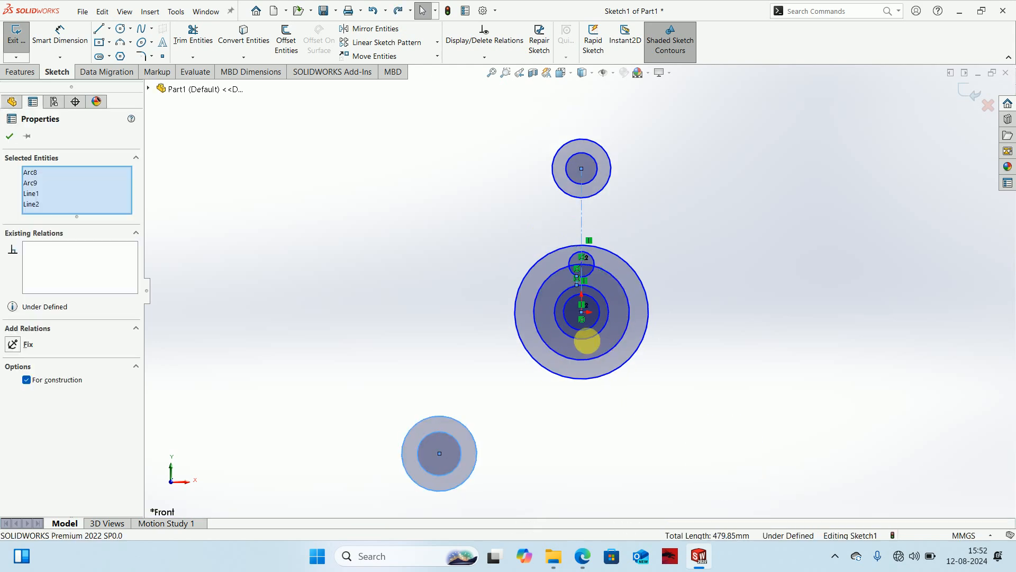
Mirror both lower-left concentric circles and the short neck line across the vertical centerline
left_click(573, 418)
left_click(452, 419)
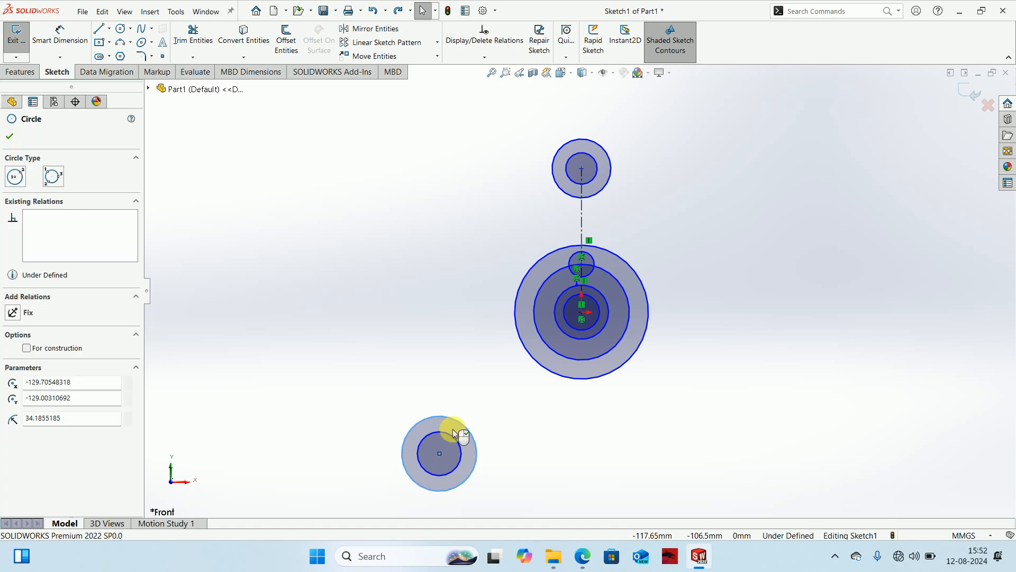
left_click(451, 436, "ctrl")
scroll(519, 270, "down", 4)
scroll(615, 289, "down", 2)
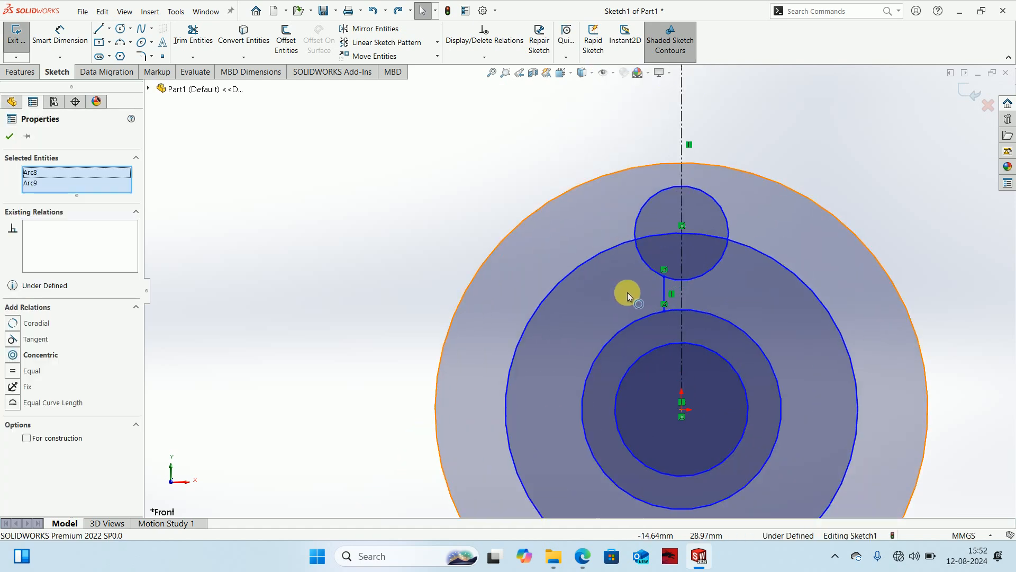
left_click(665, 286, "ctrl")
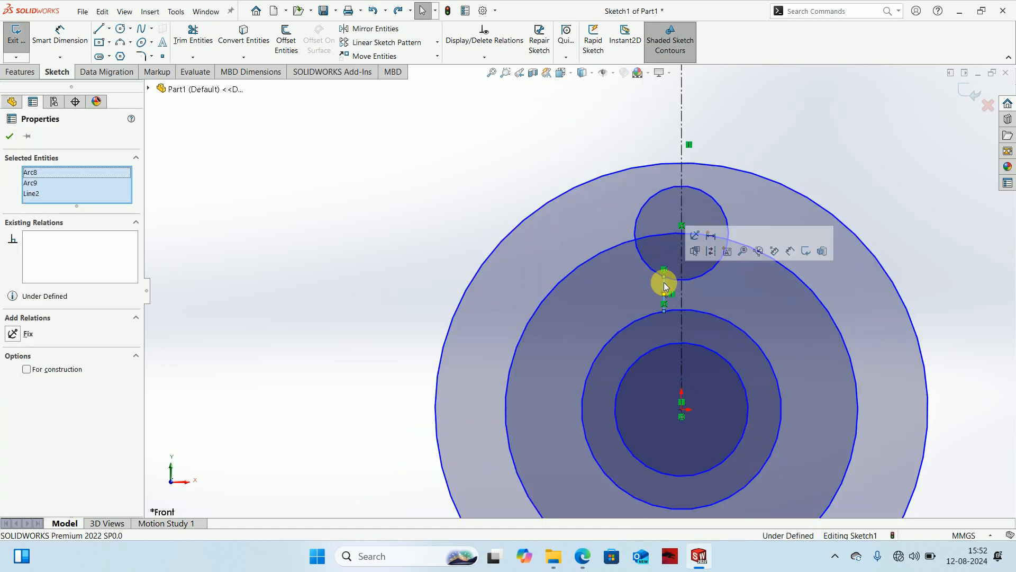
left_click(683, 116)
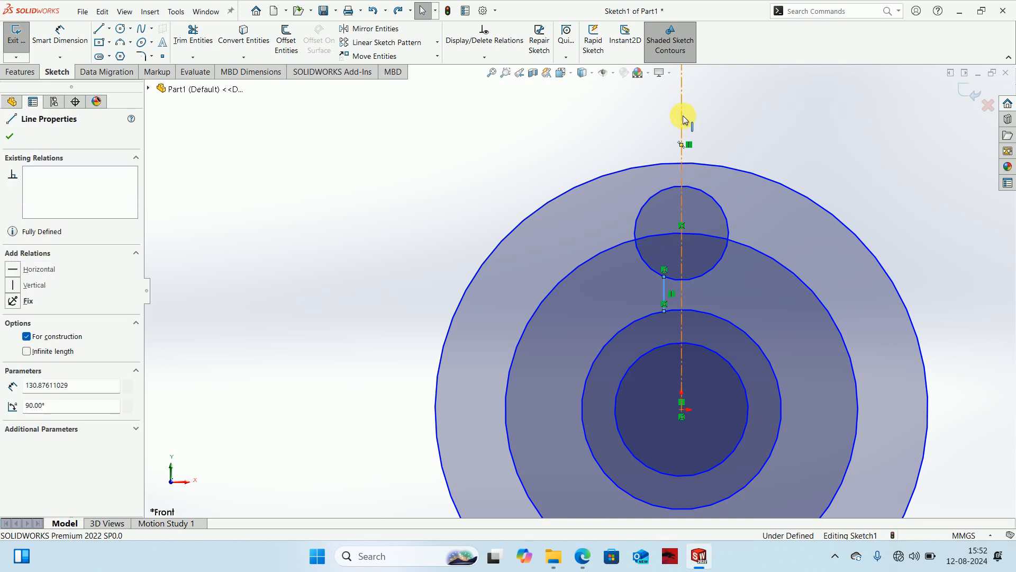
left_click(683, 115, "ctrl")
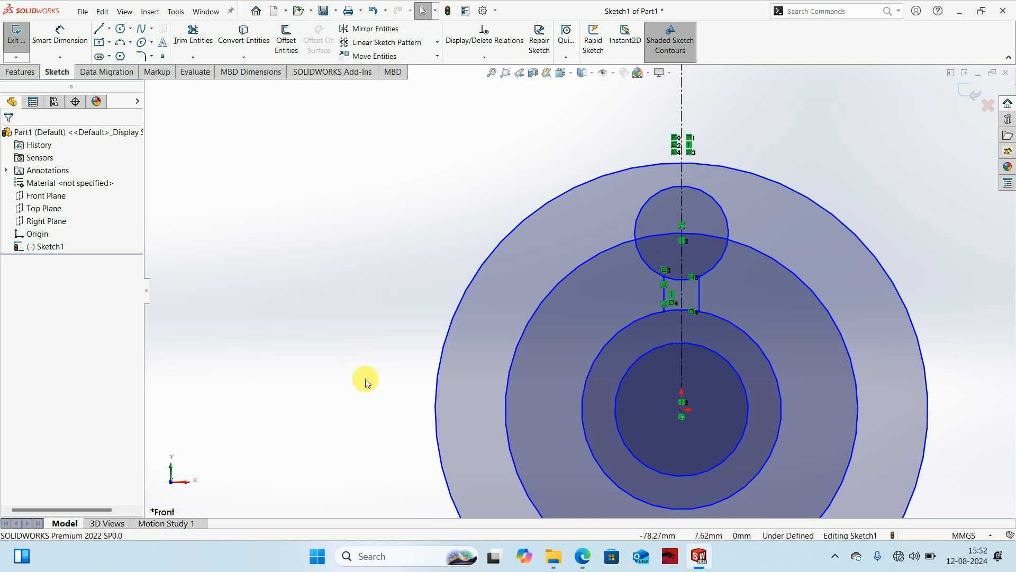
Move the lower-left pair of circles closer to the large circles, with its centre about 84 mm left and 88 mm below the origin
scroll(365, 381, "up", 6)
scroll(428, 414, "down", 3)
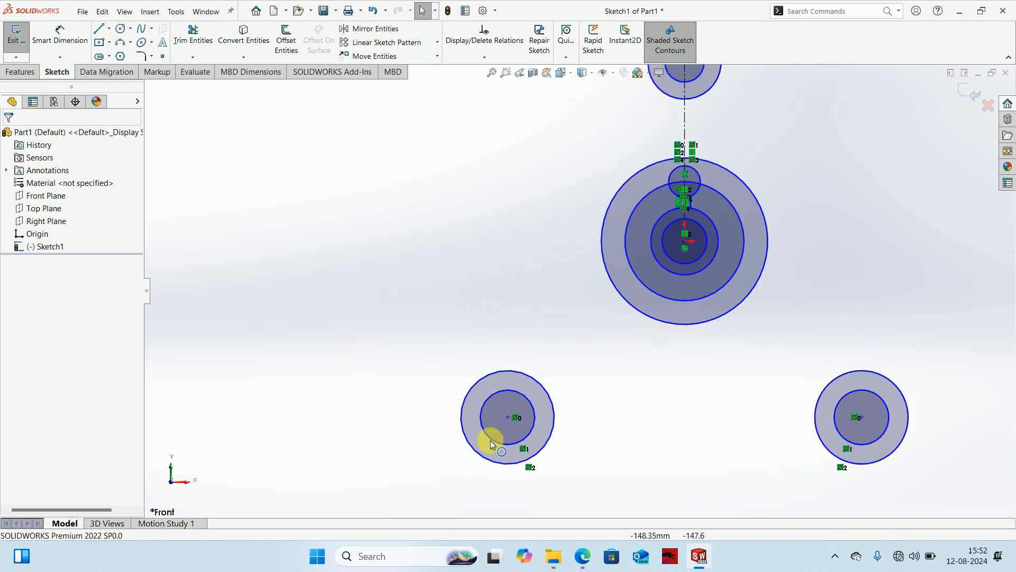
left_click(513, 421)
mouse_move(512, 421)
left_mouse_down()
mouse_move(576, 424)
mouse_move(571, 364)
left_mouse_up()
left_click(651, 415)
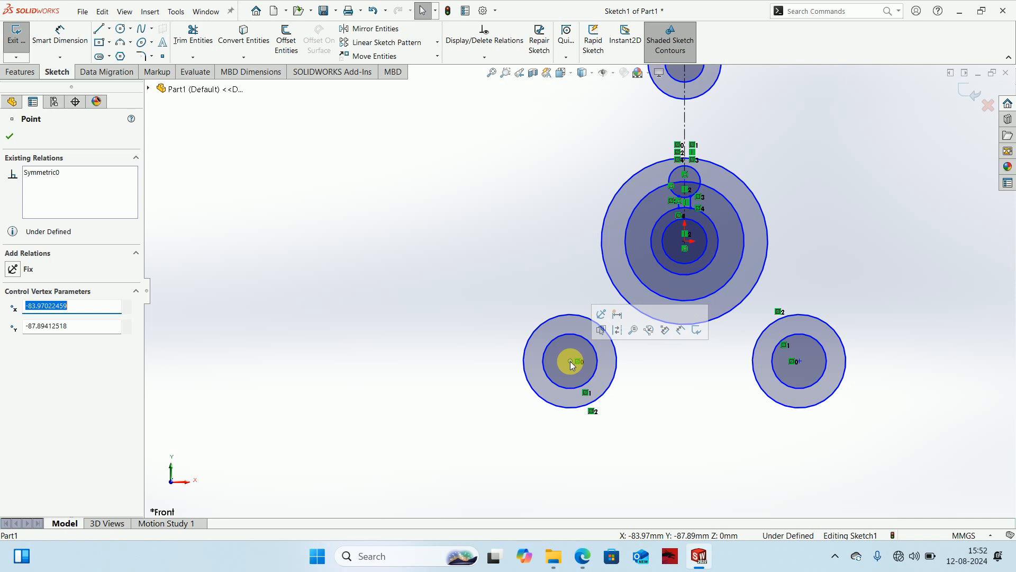
Try to power-trim the concentric central circles and the small slot circle on the vertical centerline
scroll(664, 409, "up", 3)
scroll(639, 269, "down", 2)
scroll(639, 267, "down", 4)
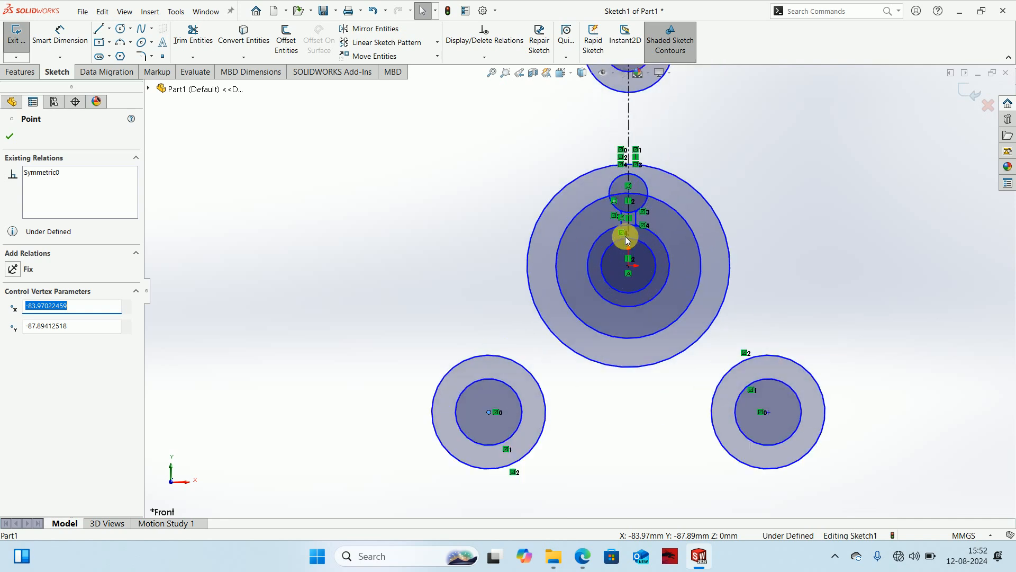
left_click(201, 60)
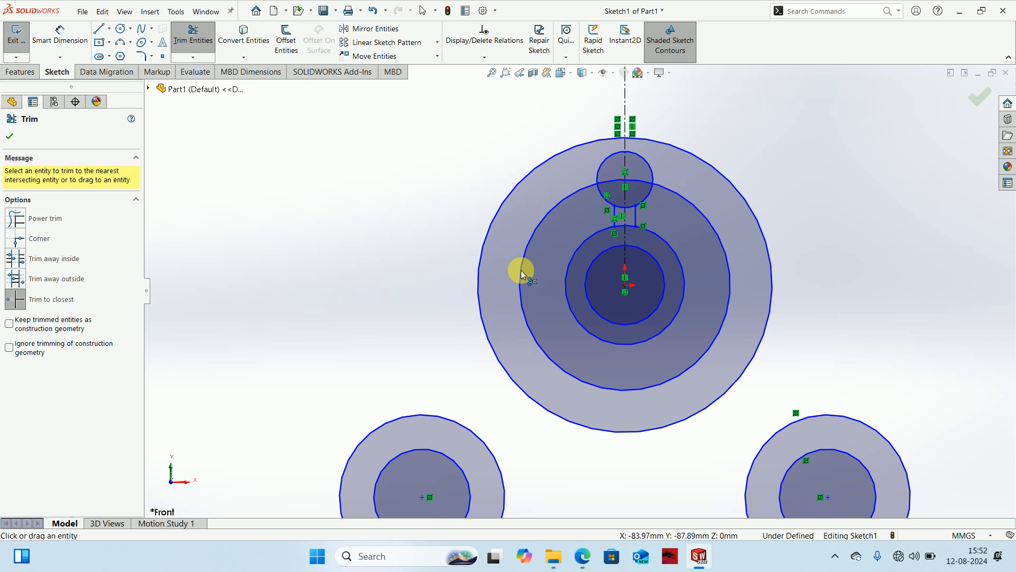
left_click(16, 218)
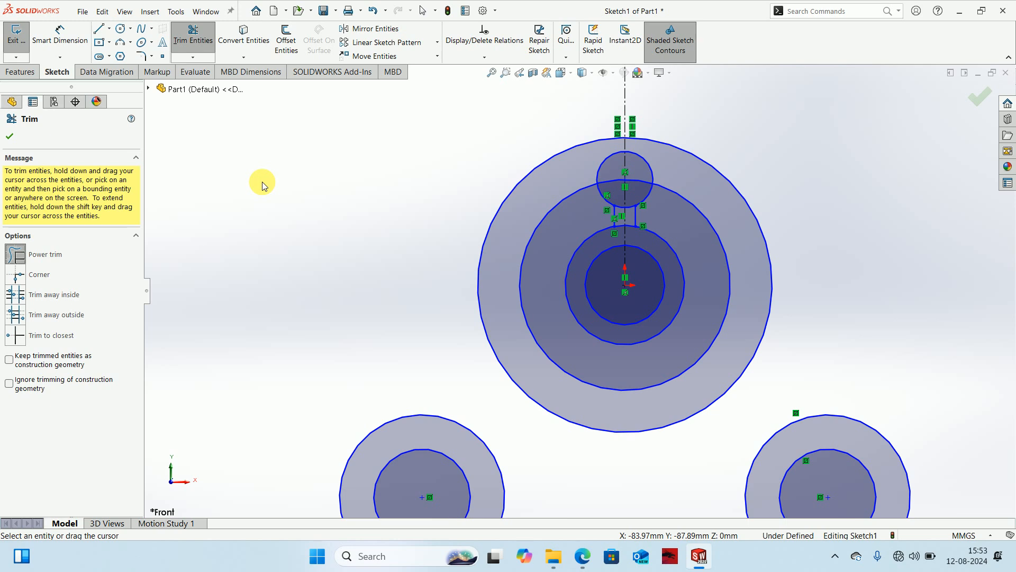
mouse_move(254, 182)
left_mouse_down()
mouse_move(275, 196)
mouse_move(321, 162)
mouse_move(351, 208)
mouse_move(386, 227)
mouse_move(341, 229)
mouse_move(285, 191)
mouse_move(331, 164)
left_mouse_up()
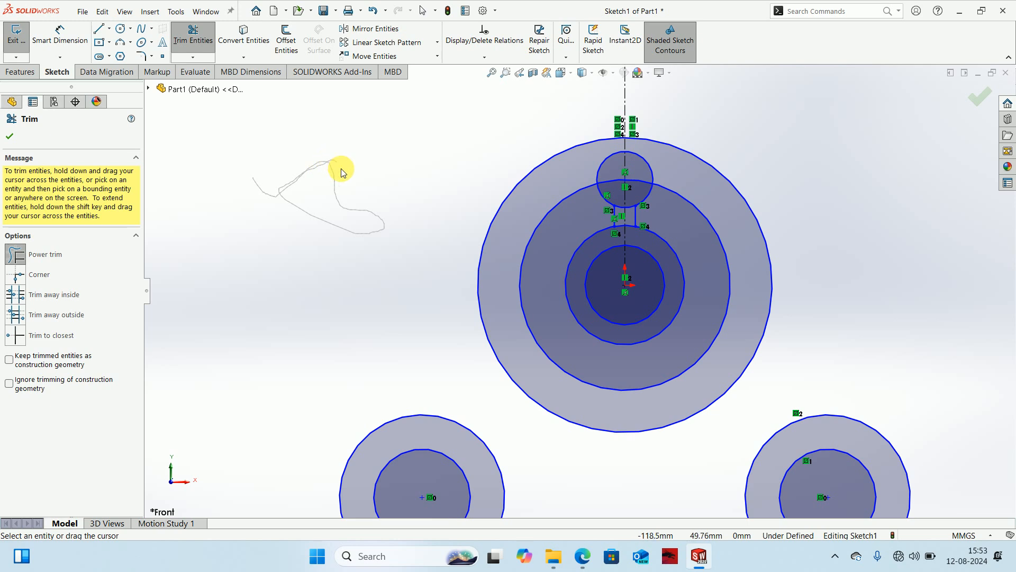
mouse_move(386, 182)
left_mouse_down()
mouse_move(486, 298)
mouse_move(522, 277)
left_mouse_up()
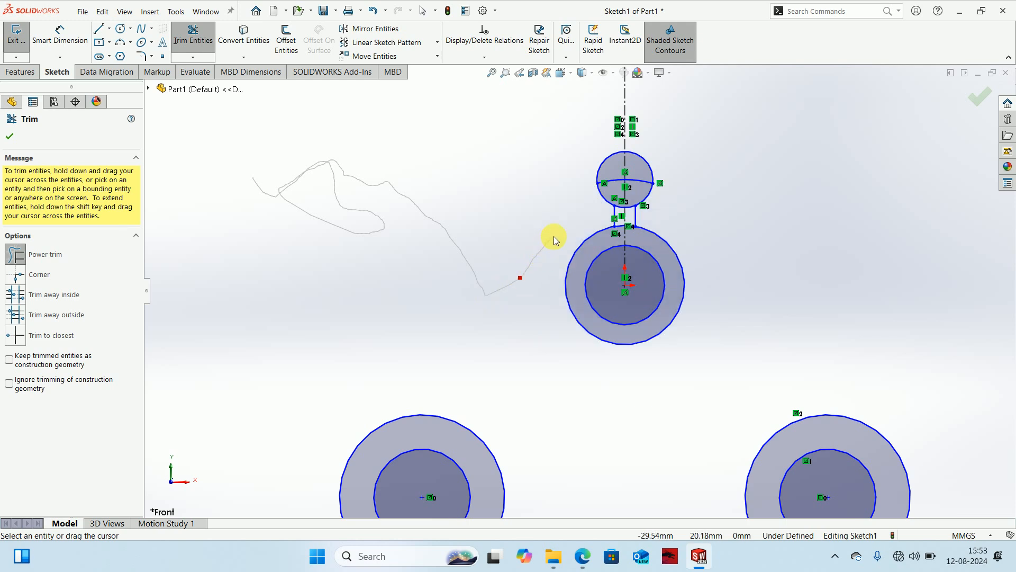
mouse_move(558, 230)
left_mouse_down()
mouse_move(603, 193)
mouse_move(585, 178)
mouse_move(593, 170)
mouse_move(616, 194)
mouse_move(618, 169)
left_mouse_up()
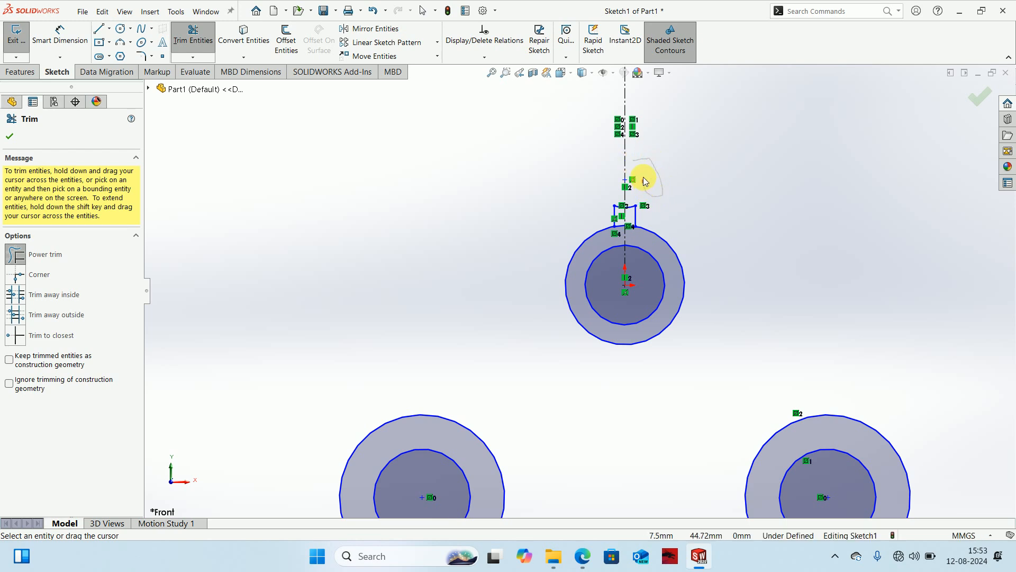
left_click_drag(666, 209, 650, 260)
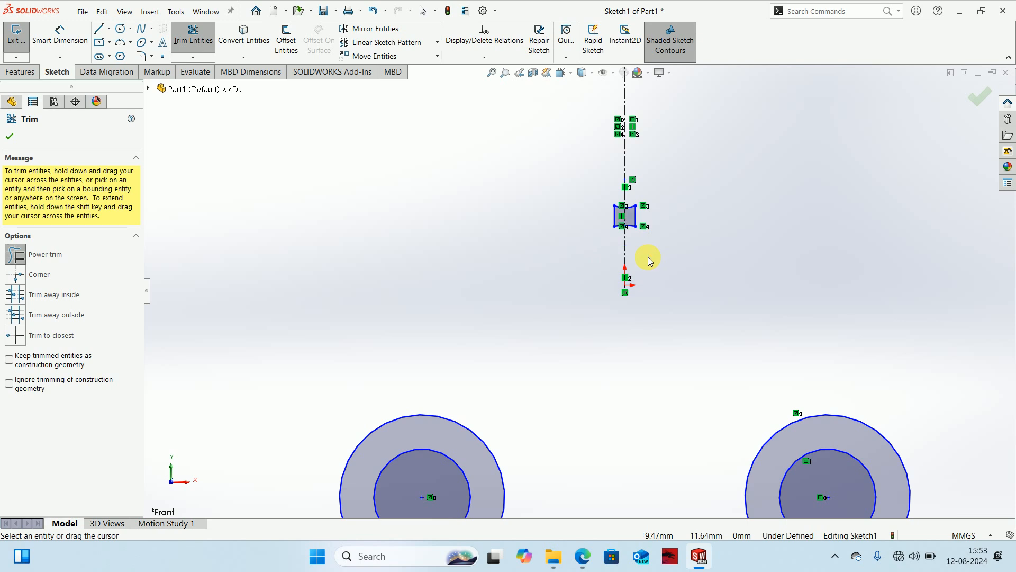
left_click(982, 105)
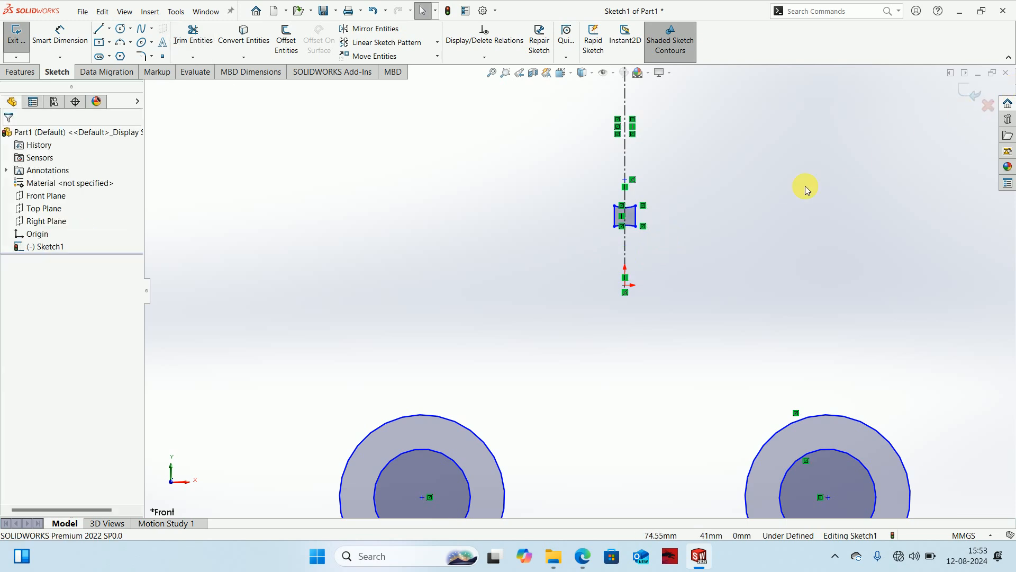
Undo the power trims of the central circles and the slot circle
key("ctrl+z")
key("ctrl+z")
key("ctrl+z")
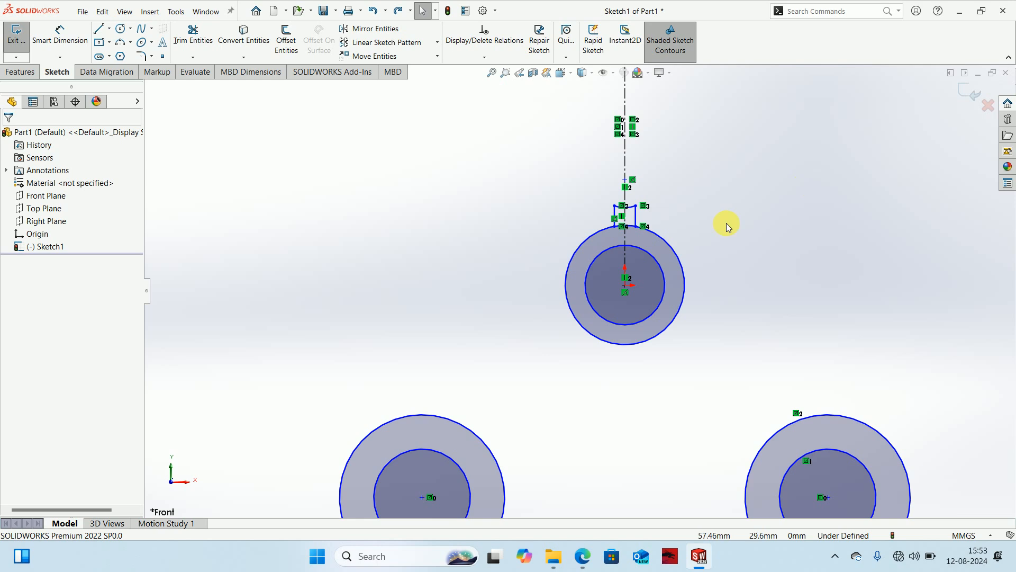
key("ctrl+z")
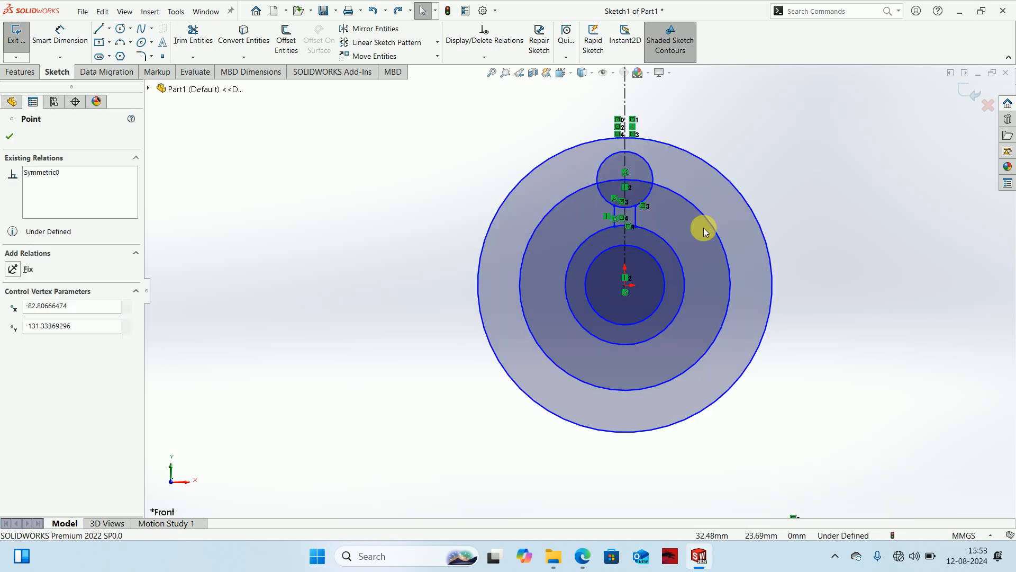
key("ctrl+z")
Power-trim the second-smallest concentric circle, keeping only its short arc between the two neck lines of the slot
scroll(751, 292, "up", 3)
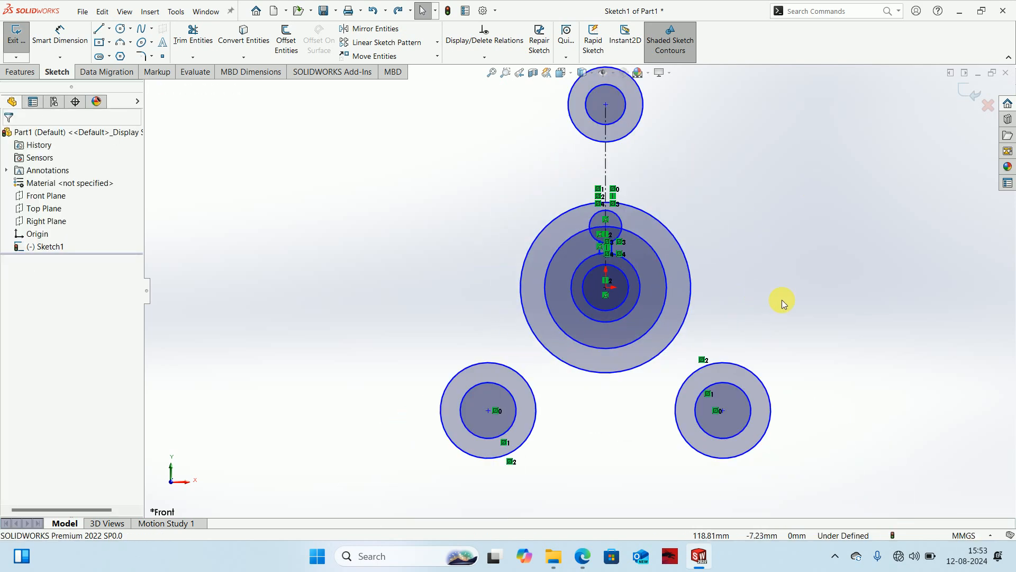
scroll(531, 233, "down", 2)
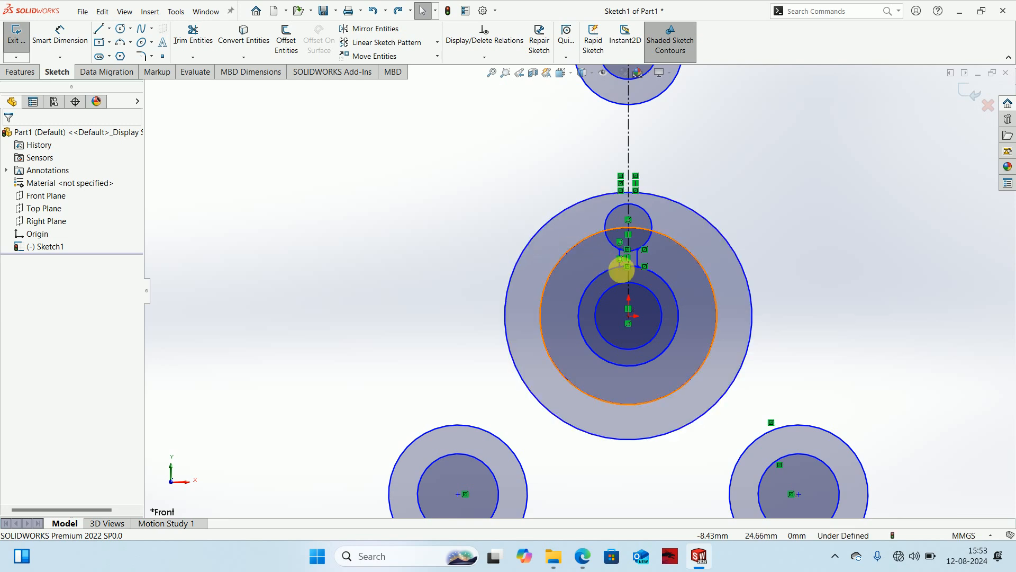
scroll(666, 291, "down", 3)
left_click(192, 37)
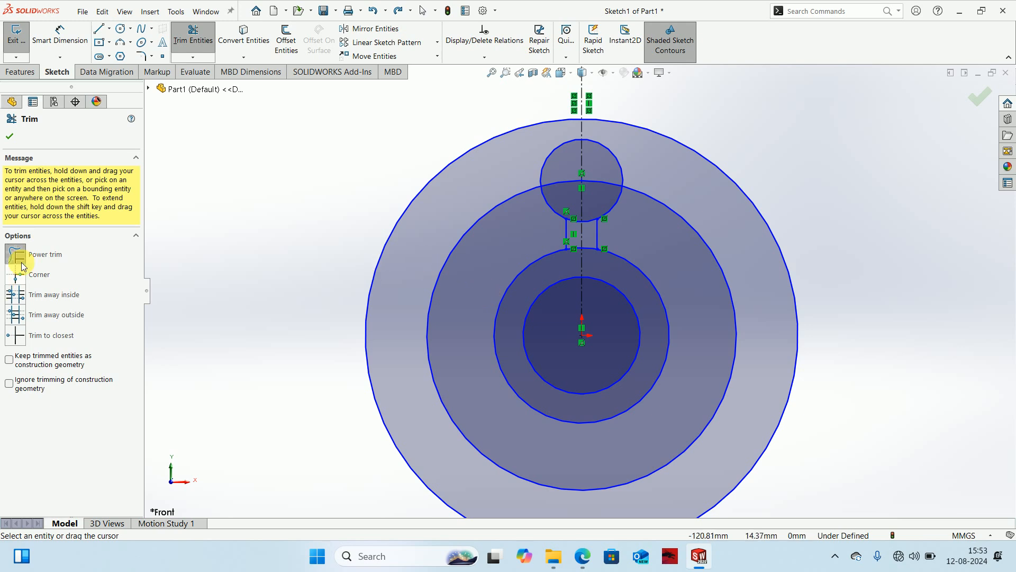
left_click_drag(481, 272, 516, 306)
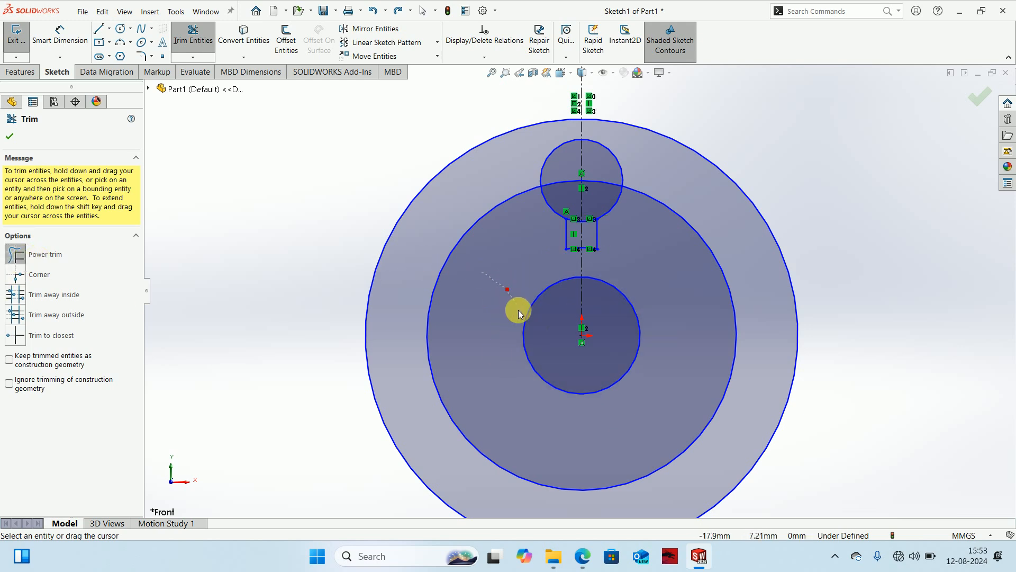
key("Escape")
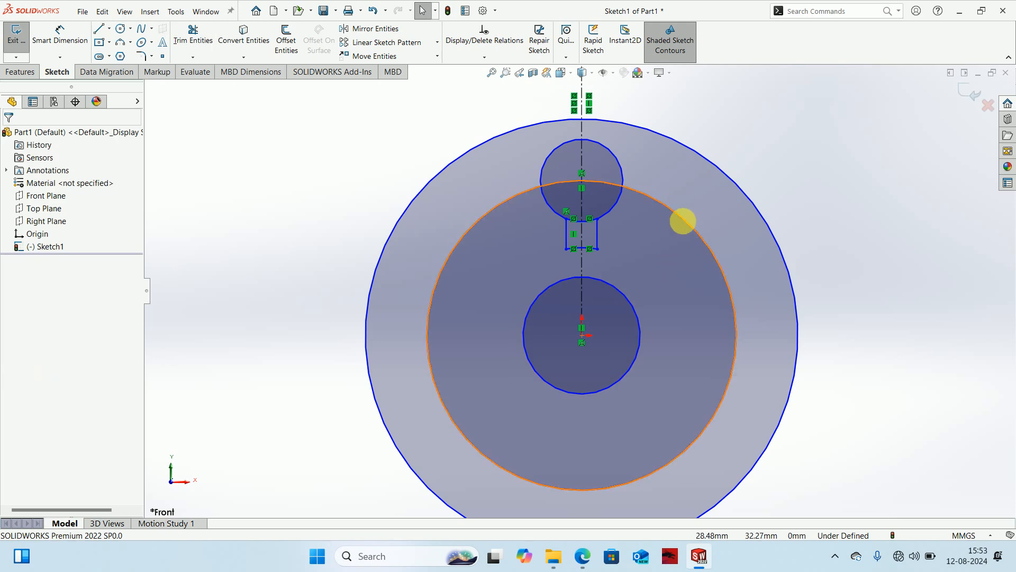
Convert the concentric circle through the small slot circle's centre to construction geometry
left_click(700, 438)
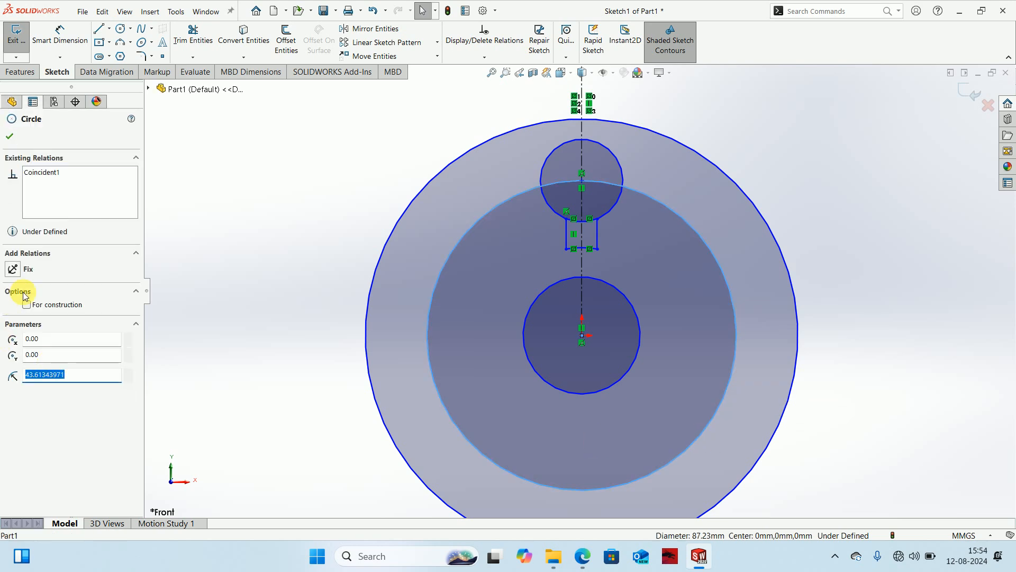
left_click(26, 305)
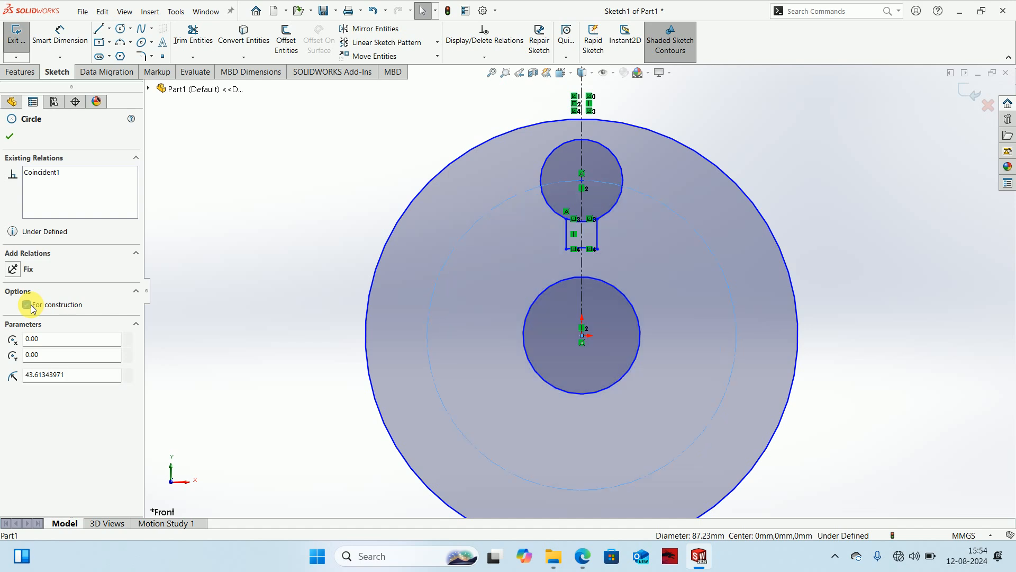
scroll(401, 291, "up", 3)
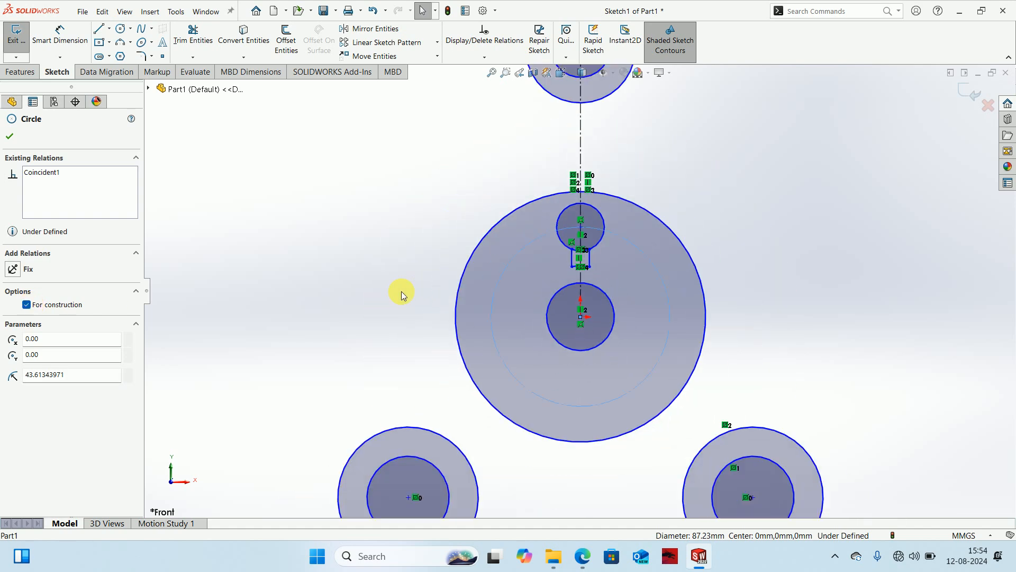
Check the slot shape in the reference PDF in the browser and trim away the small circle's arc between the two neck lines
left_click(583, 561)
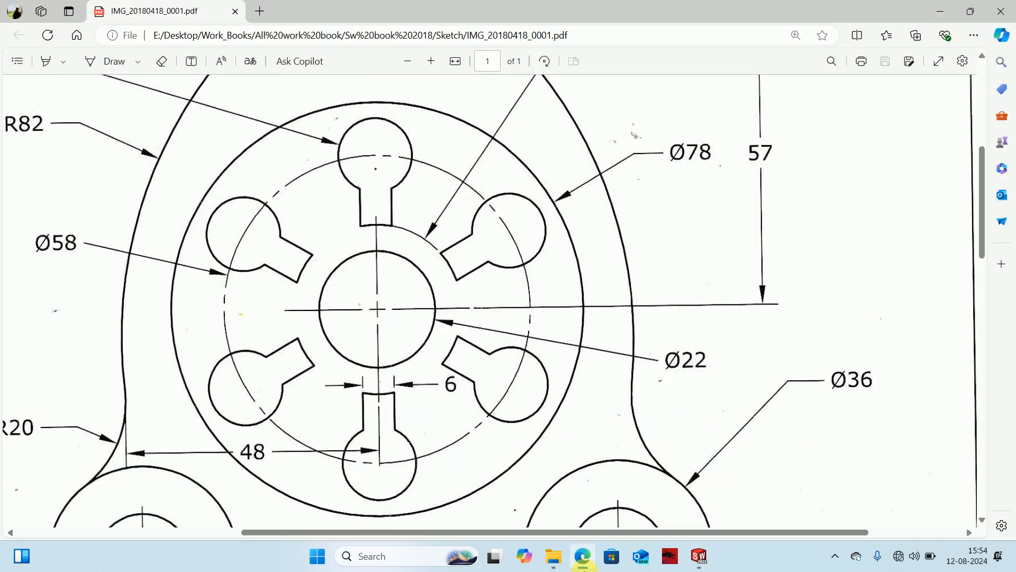
scroll(480, 371, "up", 3)
scroll(480, 277, "down", 3, "ctrl")
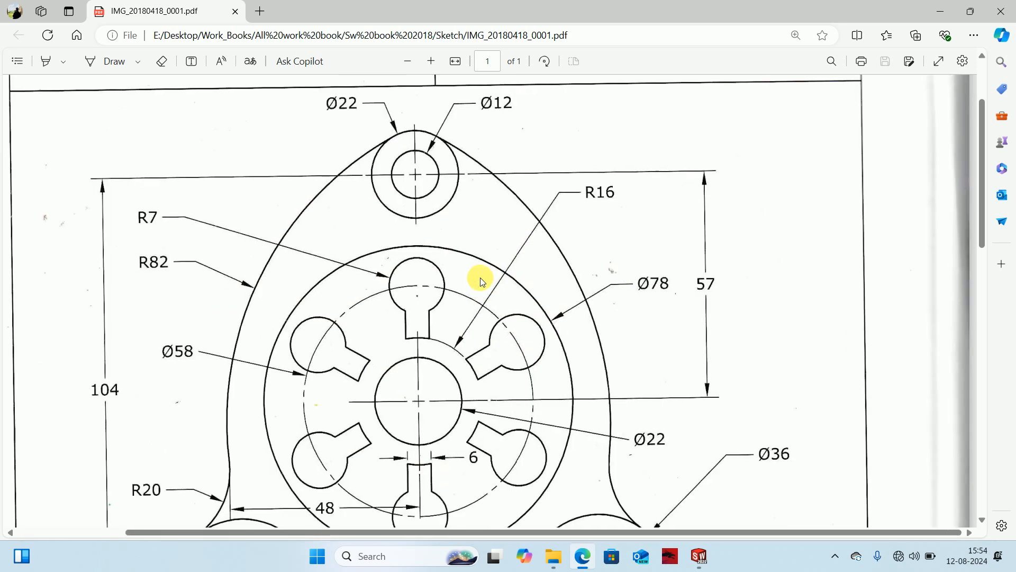
left_click(940, 11)
scroll(575, 232, "down", 5)
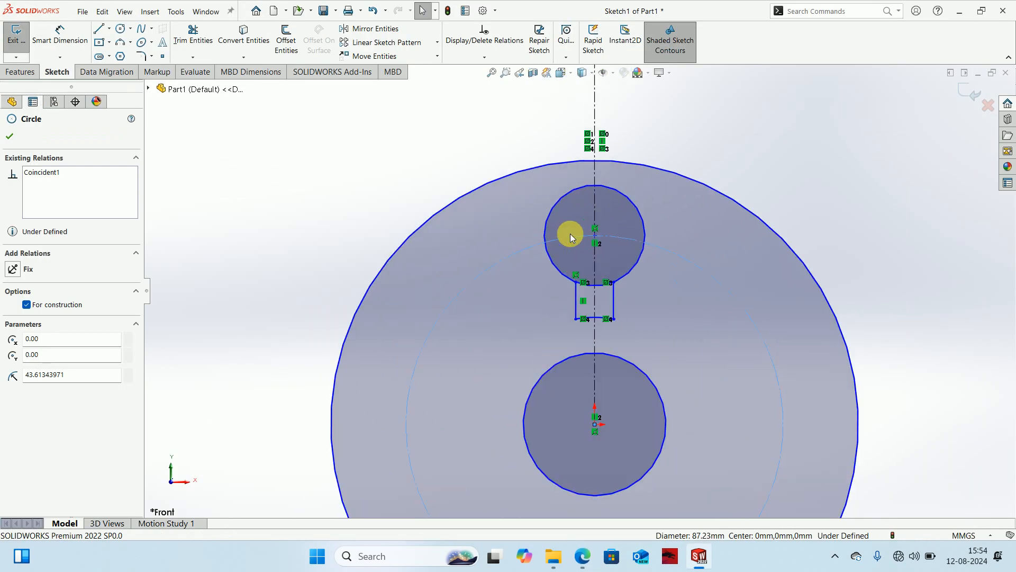
left_click(193, 35)
scroll(598, 332, "down", 3)
mouse_move(598, 332)
left_mouse_down()
mouse_move(624, 305)
mouse_move(665, 299)
left_mouse_up()
scroll(662, 337, "up", 3)
scroll(663, 338, "up", 5)
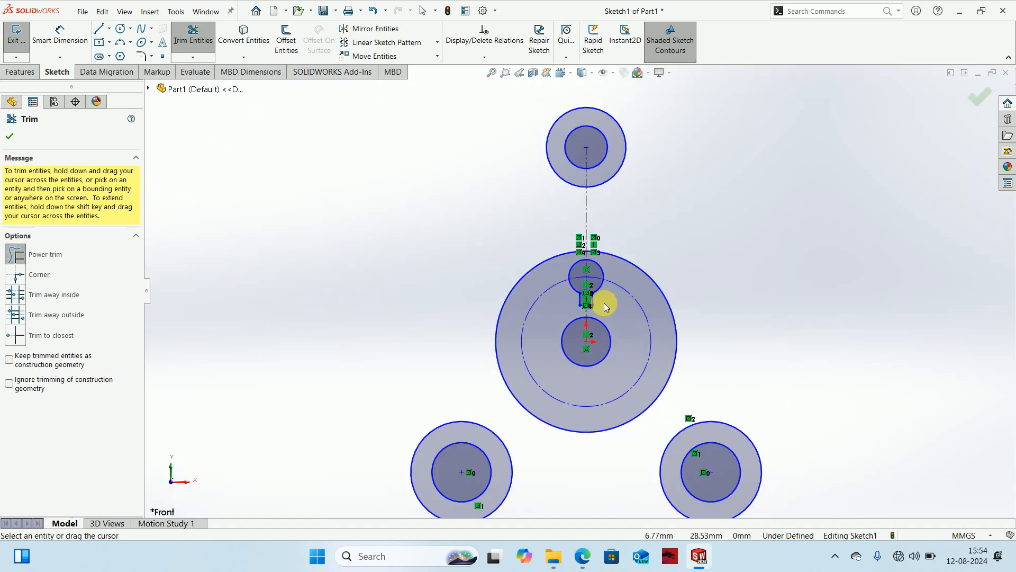
scroll(672, 301, "down", 2)
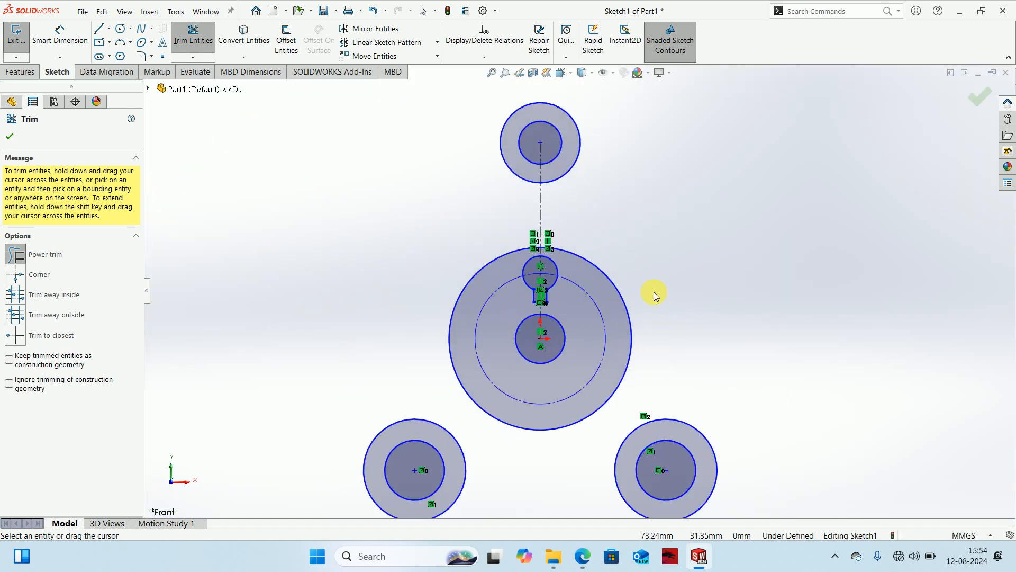
left_click(974, 101)
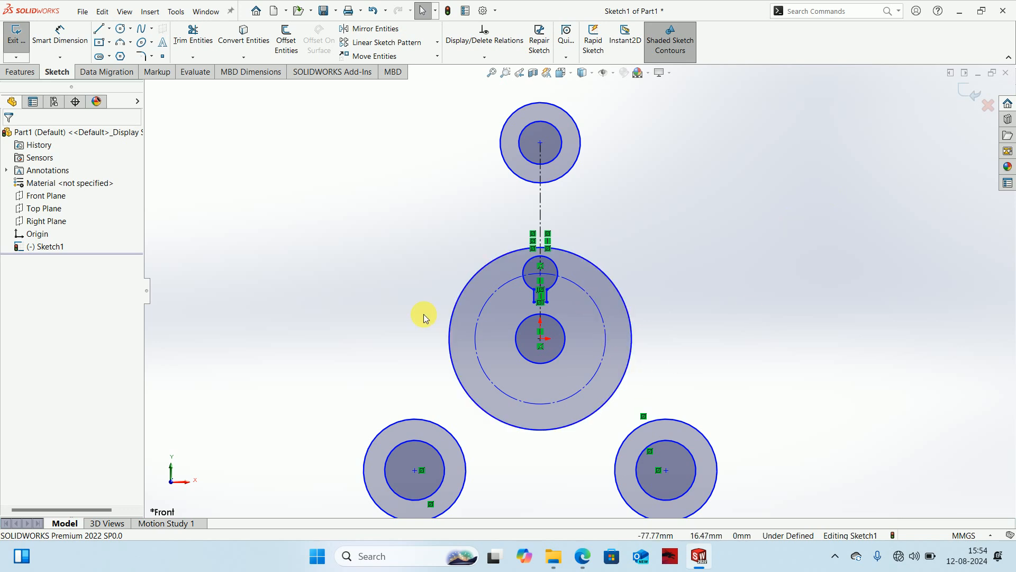
Dimension the innermost circle at the origin with a diameter of 22 mm, as given in the reference PDF
scroll(533, 341, "down", 2)
scroll(558, 331, "up", 2)
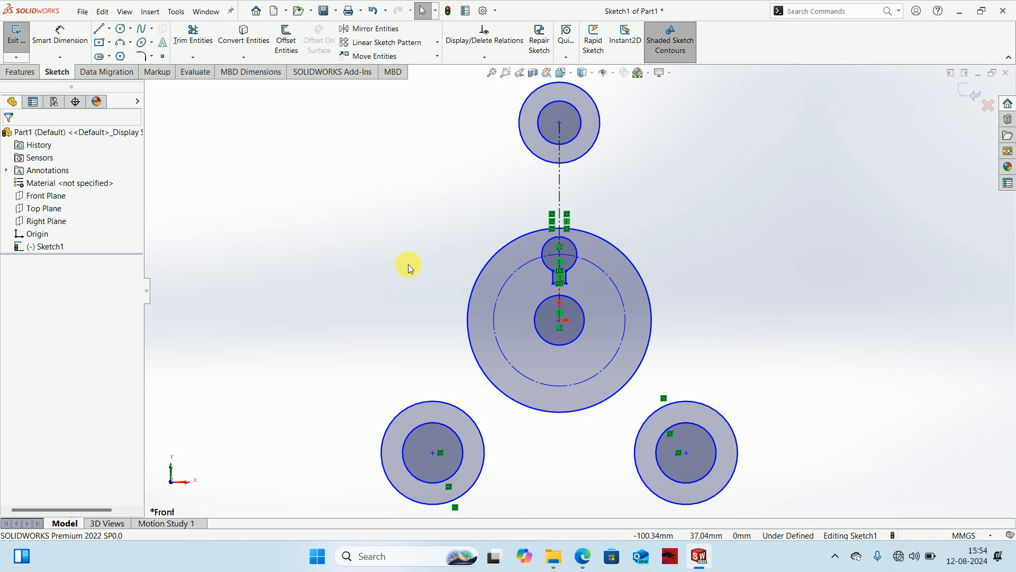
right_click_drag(408, 264, 414, 211)
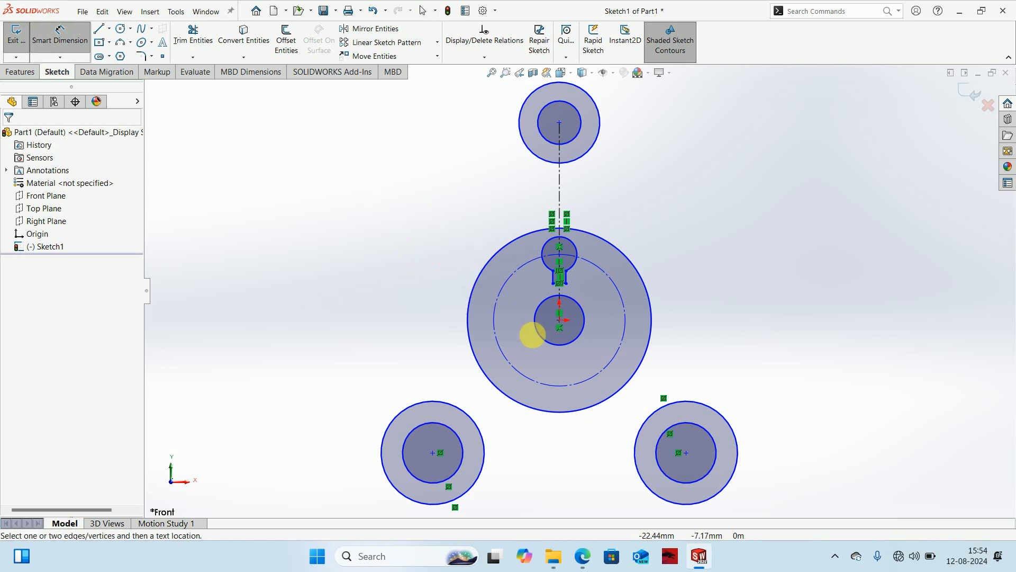
scroll(577, 304, "down", 3)
scroll(555, 284, "down", 3)
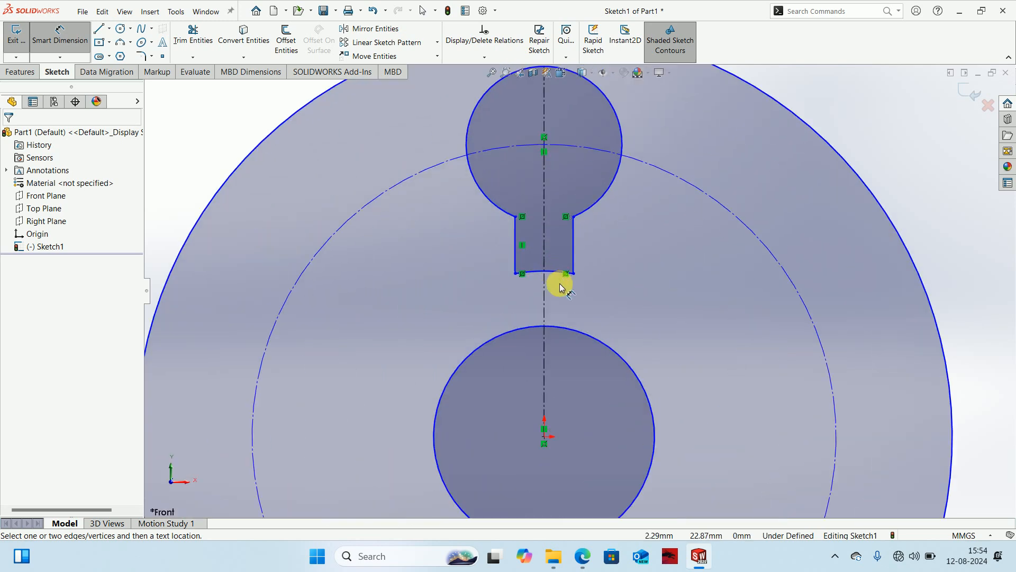
scroll(601, 347, "up", 2)
left_click(608, 340)
scroll(651, 321, "up", 4)
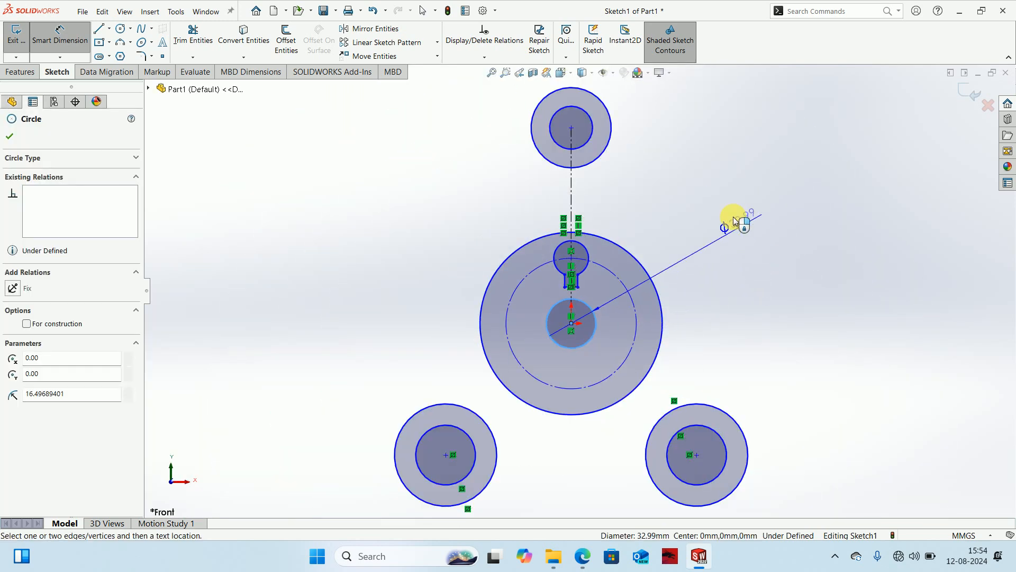
left_click(705, 370)
left_click(593, 564)
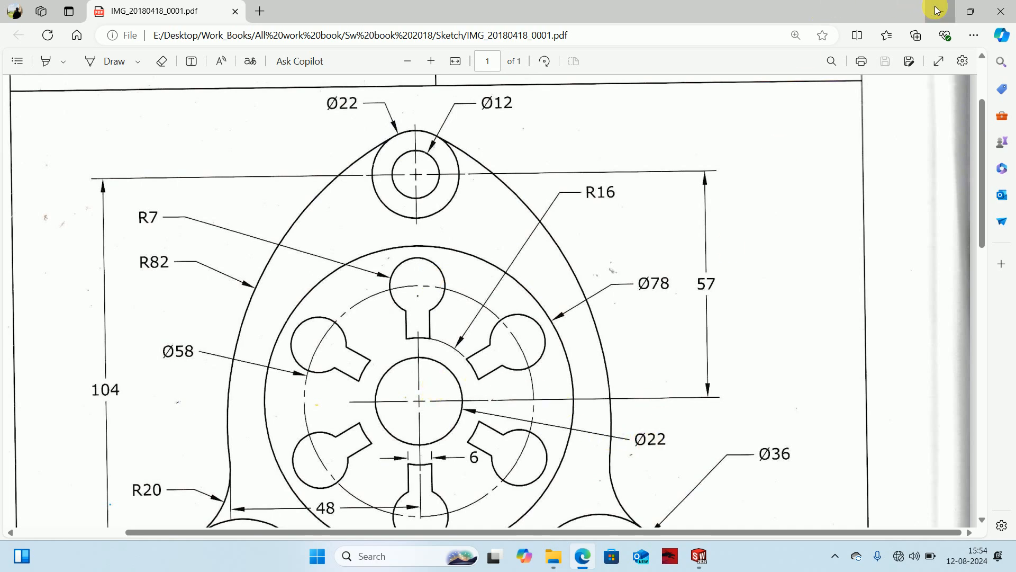
key("alt+Tab")
left_click(711, 252)
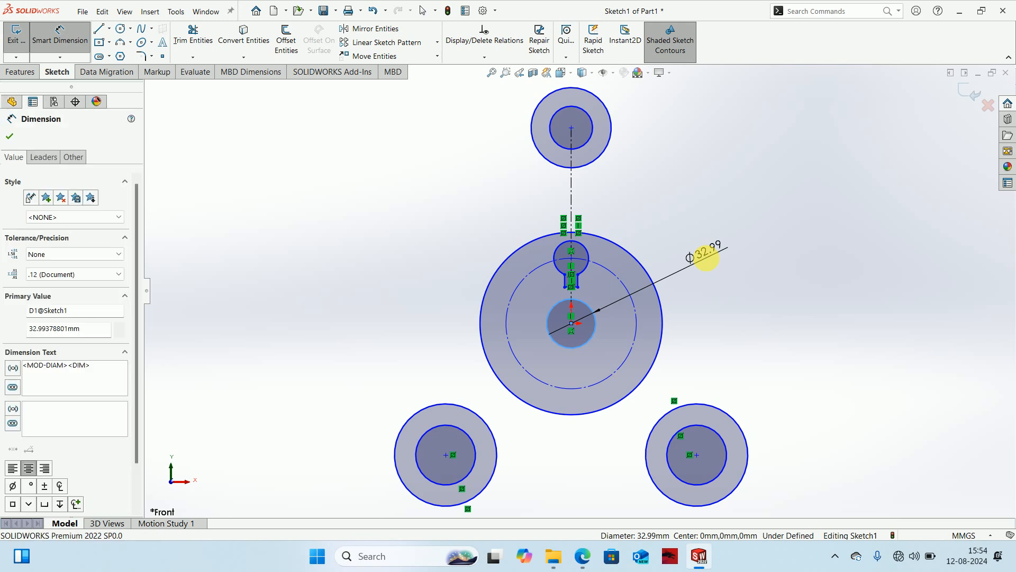
type("22")
key("Return")
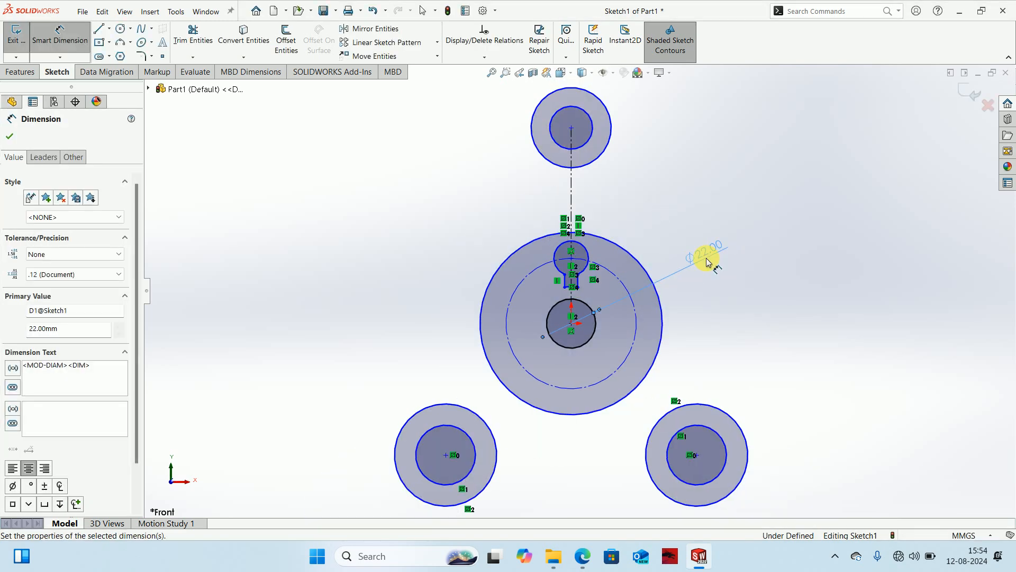
Dimension the arc closing the inner end of the keyhole slot's neck with a radius of 16 mm
scroll(676, 277, "up", 3)
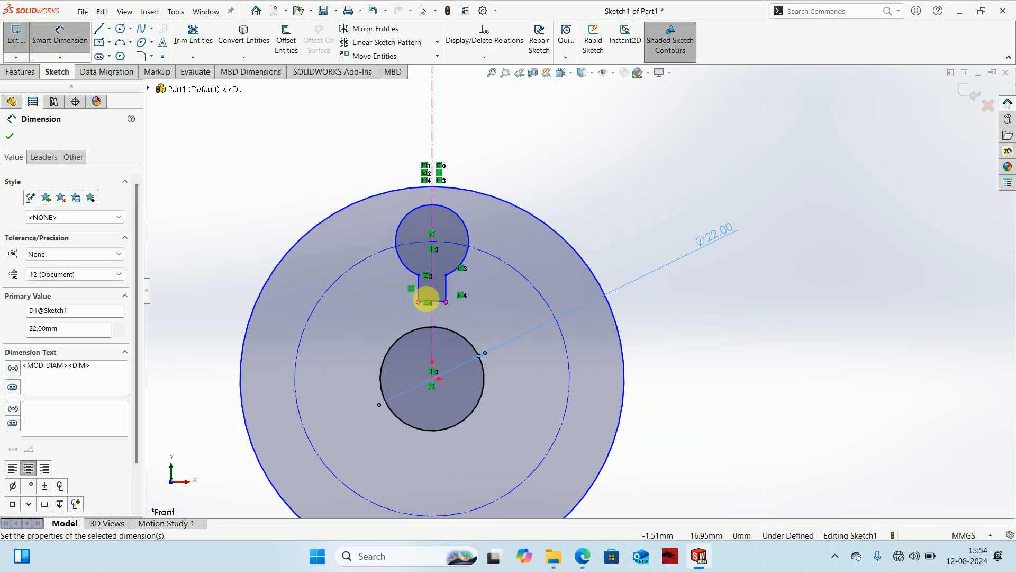
scroll(424, 295, "up", 2)
left_click(462, 305)
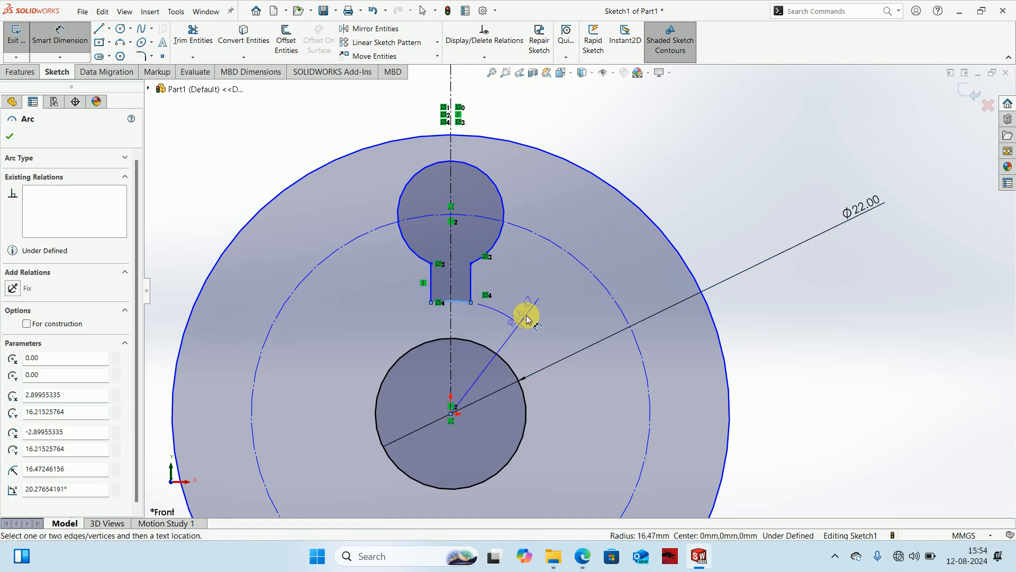
scroll(720, 187, "down", 3)
scroll(719, 184, "up", 1)
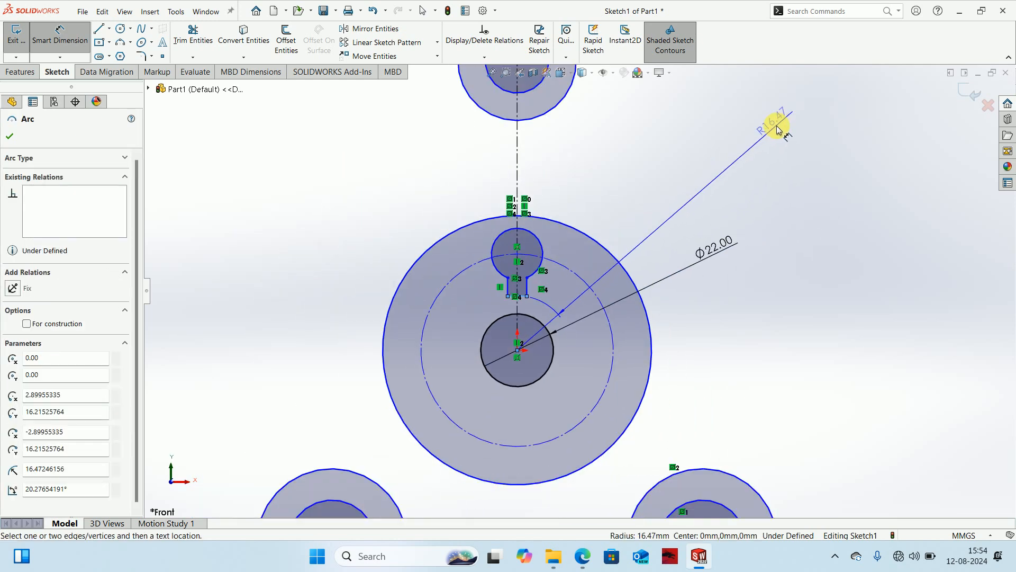
left_click(766, 145)
type("16")
key("Return")
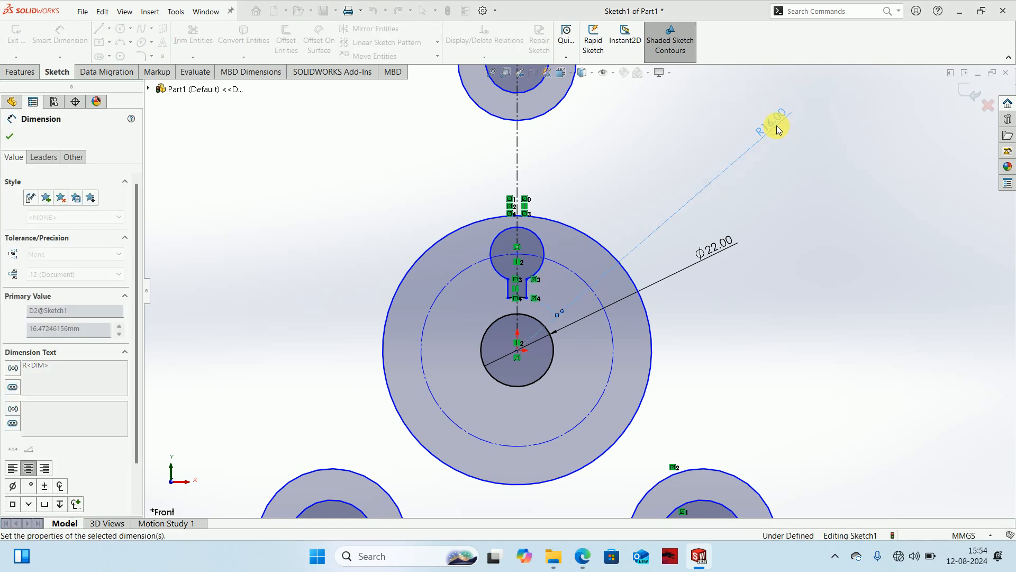
Dimension the round end of the keyhole slot with a radius of 7 mm
left_click(540, 243)
scroll(545, 212, "up", 3)
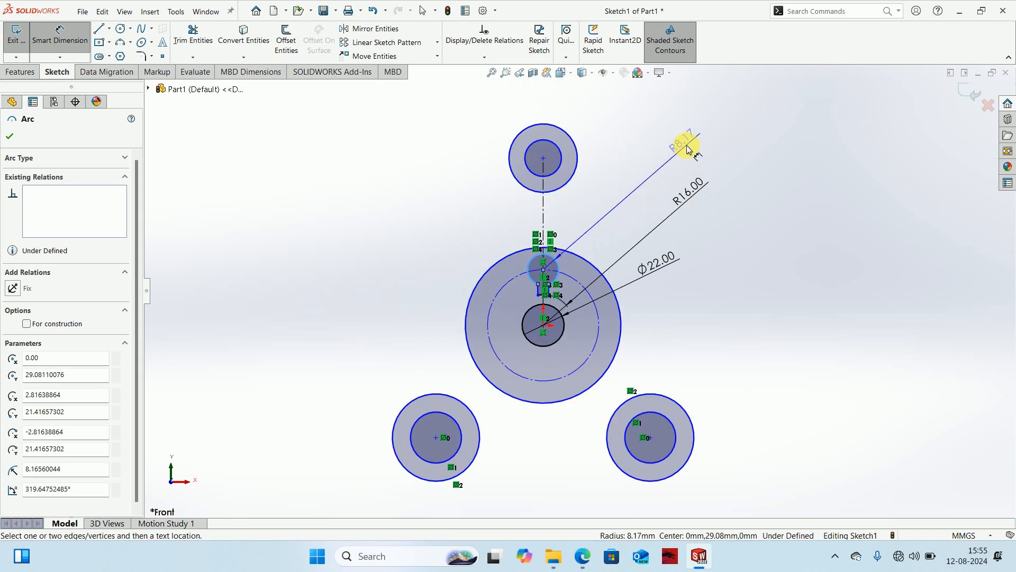
left_click(686, 148)
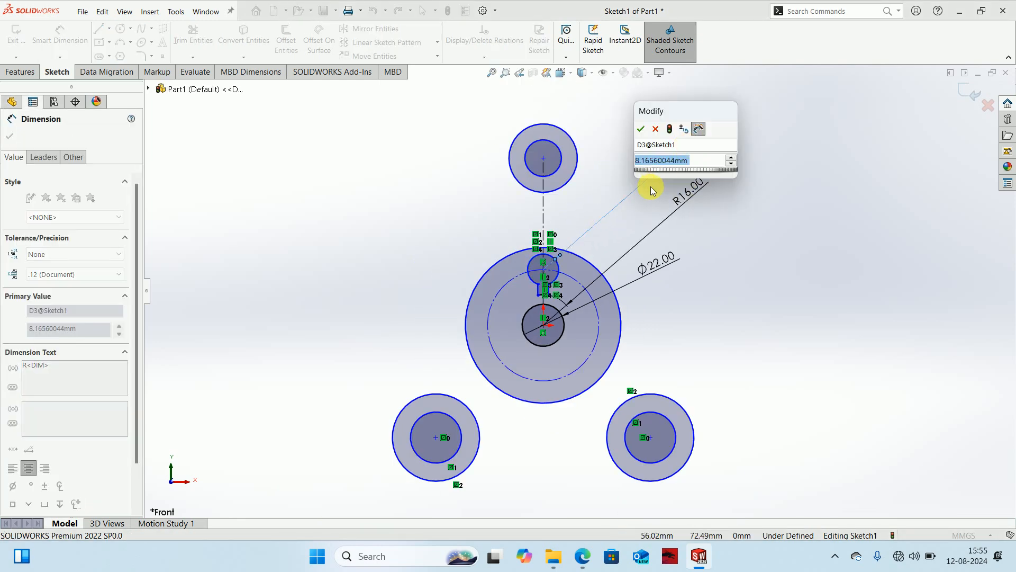
type("7")
key("Return")
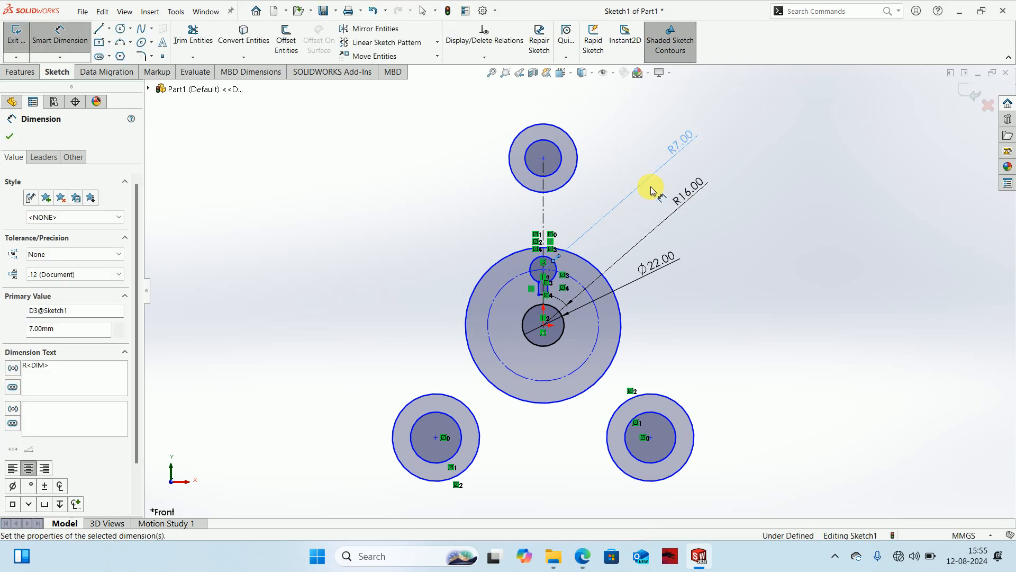
Dimension the large outer circle centred on the origin with a diameter of 78 mm, as given in the reference PDF in the browser
left_click(626, 326)
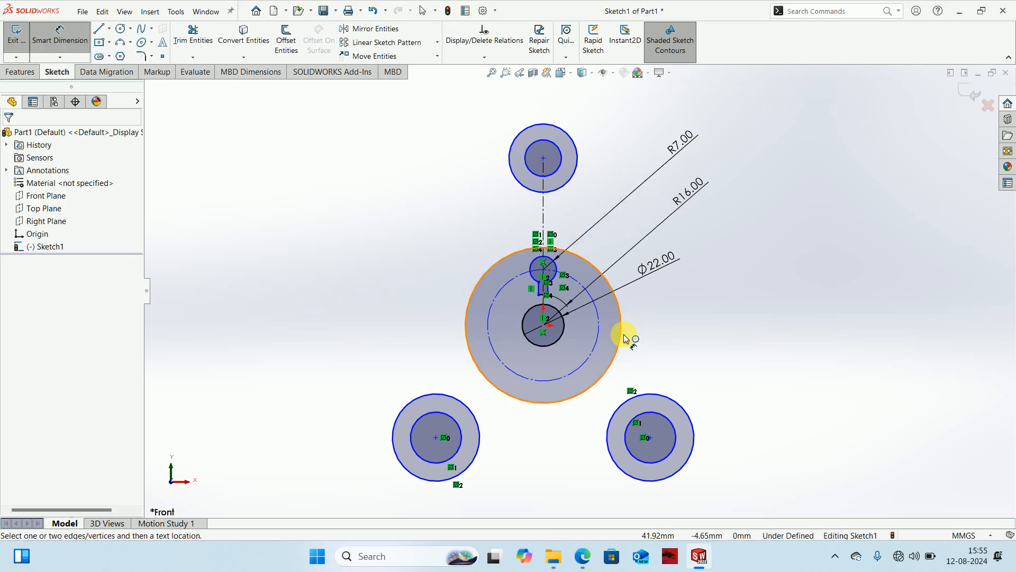
left_click(624, 337)
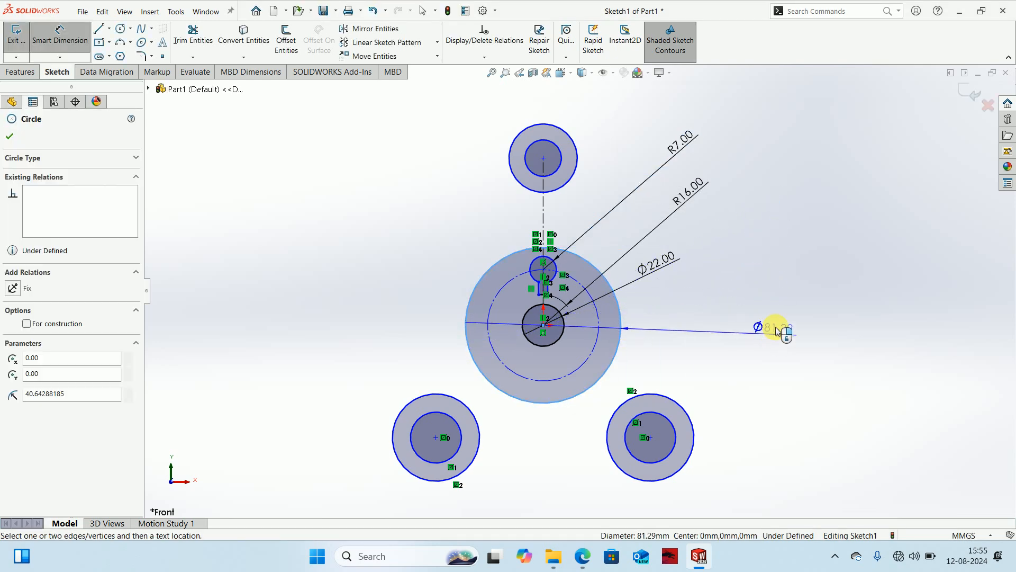
left_click(777, 325)
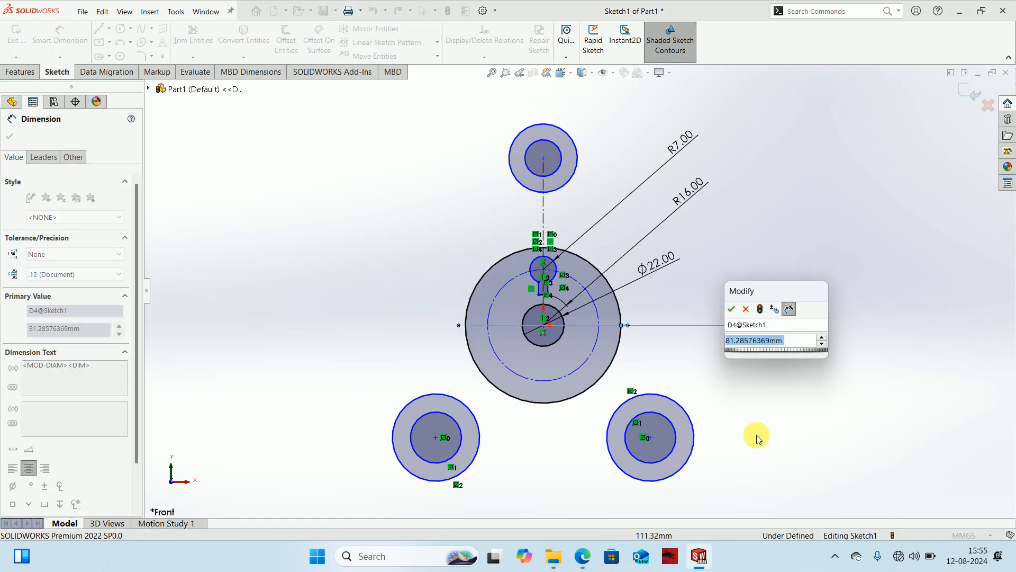
mouse_move(580, 559)
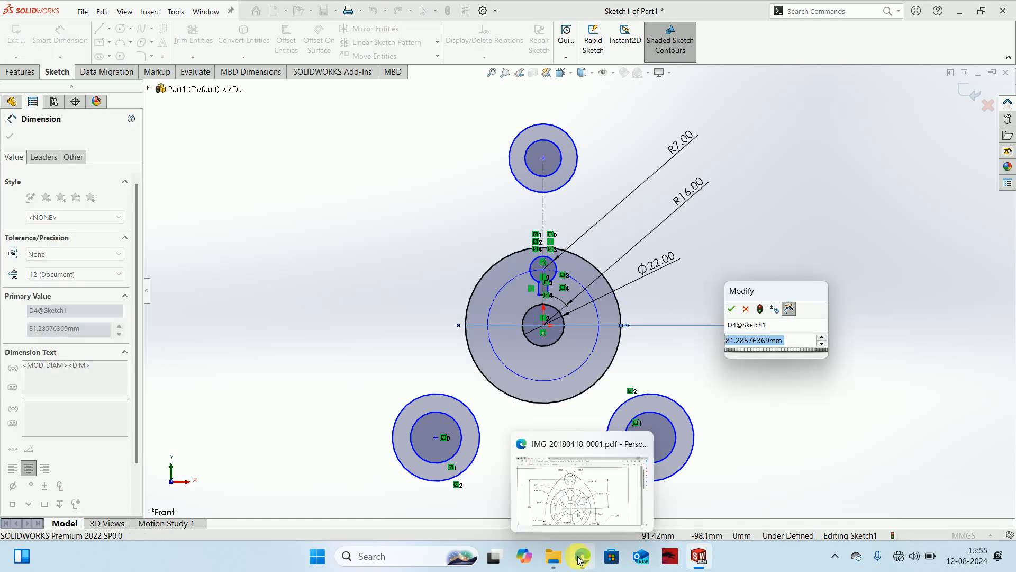
left_click(580, 560)
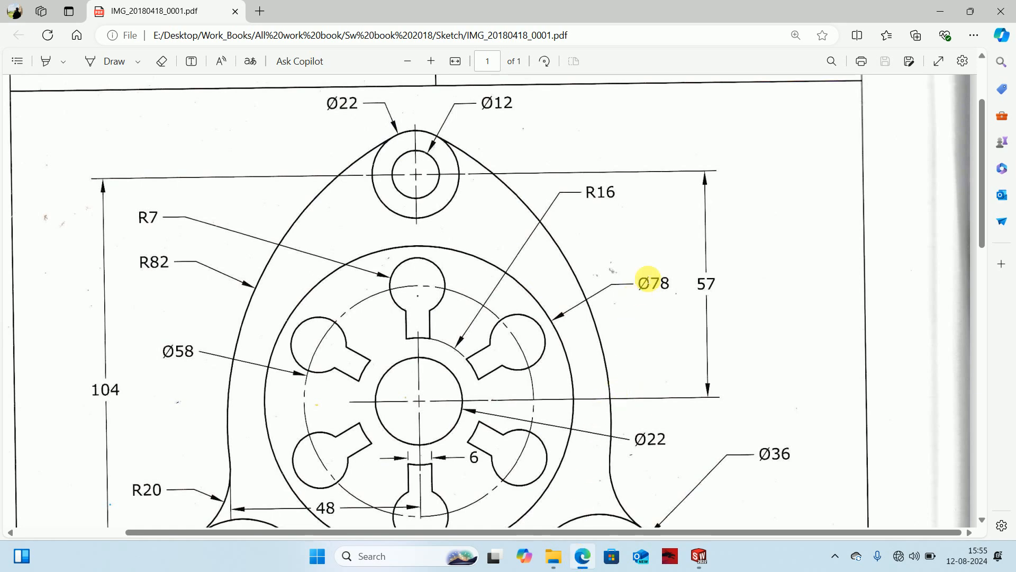
left_click(941, 11)
left_click(791, 344)
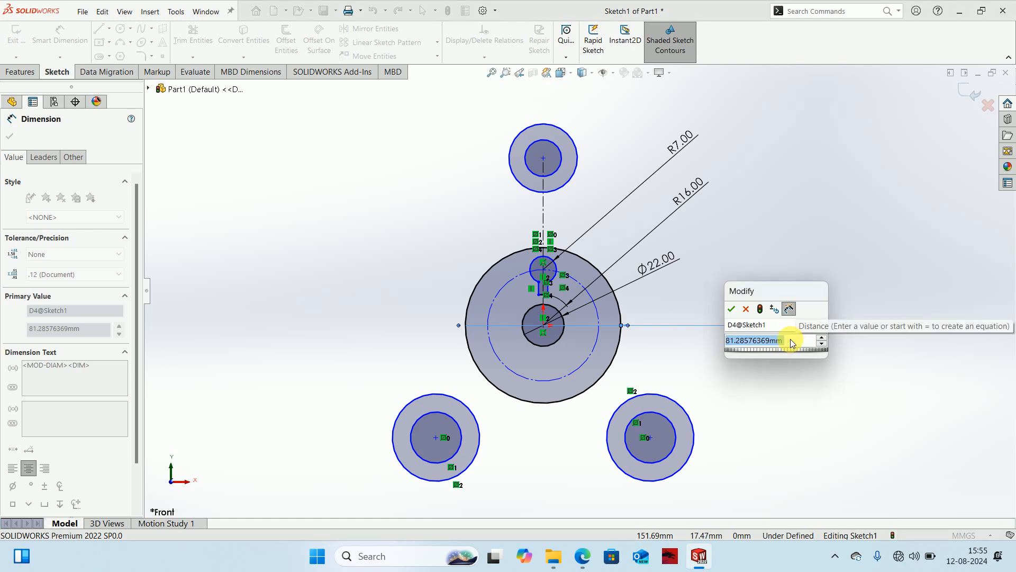
type("78")
key("Return")
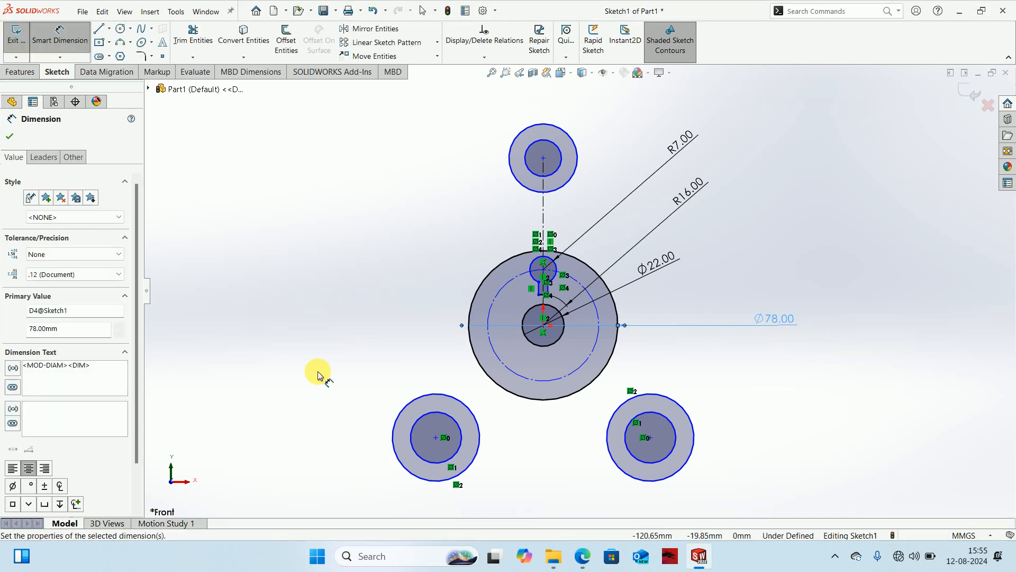
Dimension the construction circle through the slot's round end with a diameter of 58 mm
left_click(588, 364)
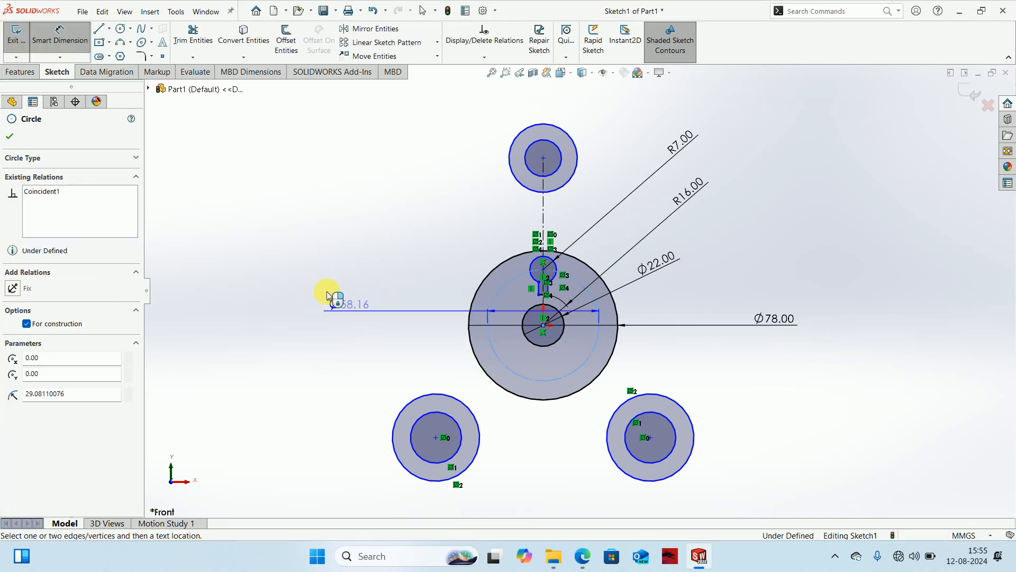
left_click(263, 227)
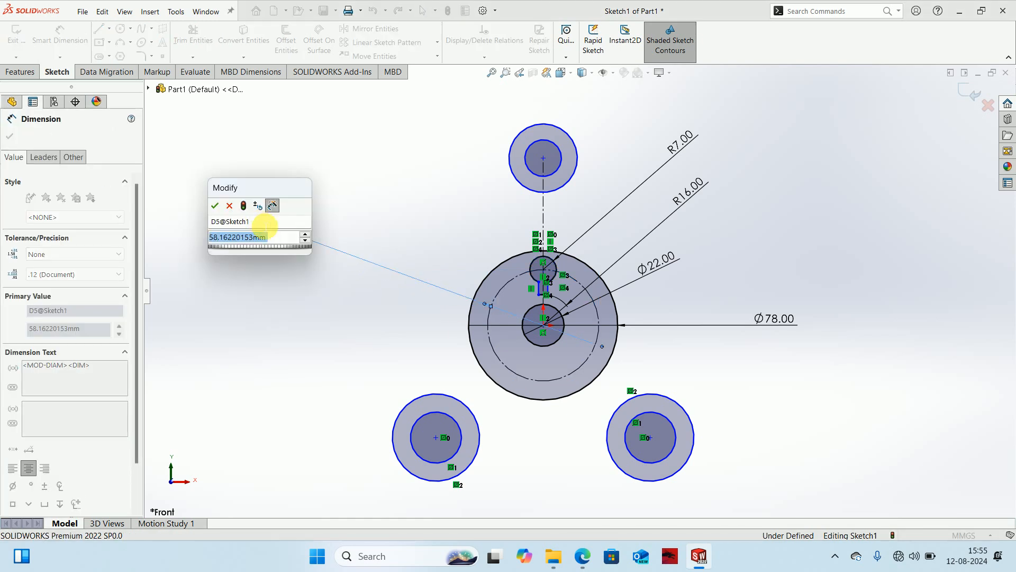
type("58")
key("Return")
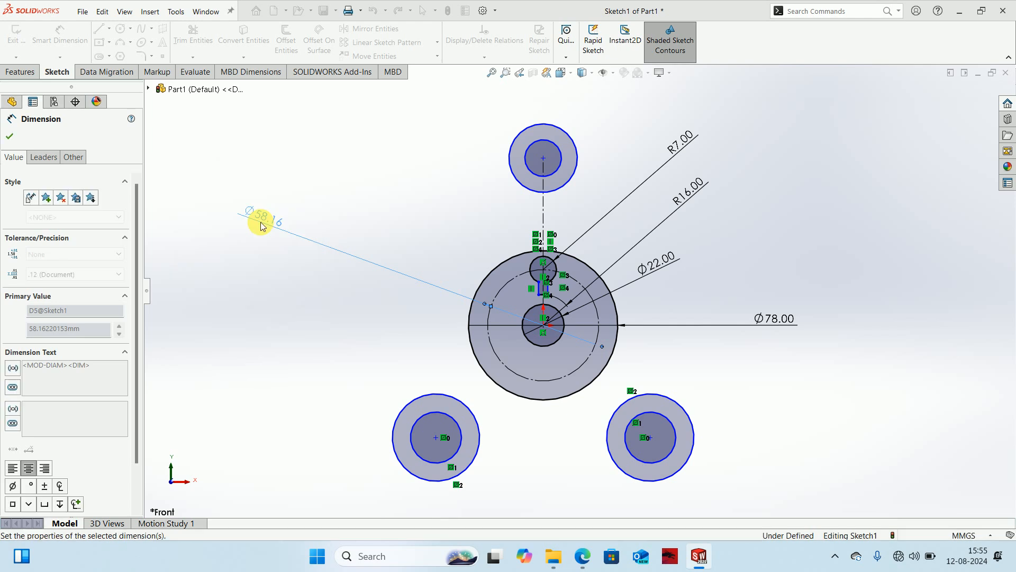
Dimension the width between the keyhole slot's two vertical neck lines as 6 mm and finish dimensioning
scroll(581, 322, "down", 3)
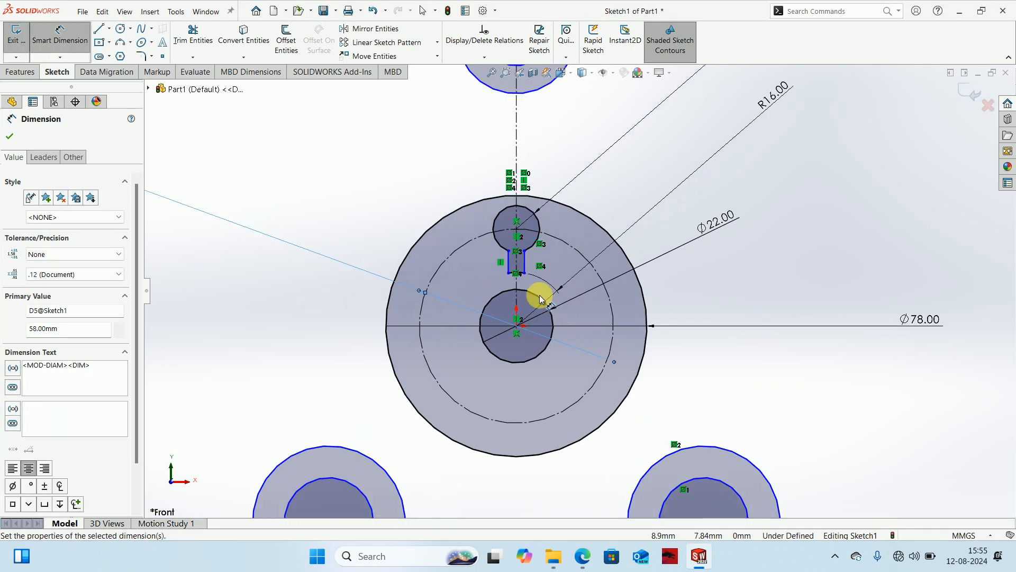
scroll(516, 282, "down", 4)
left_click(496, 229)
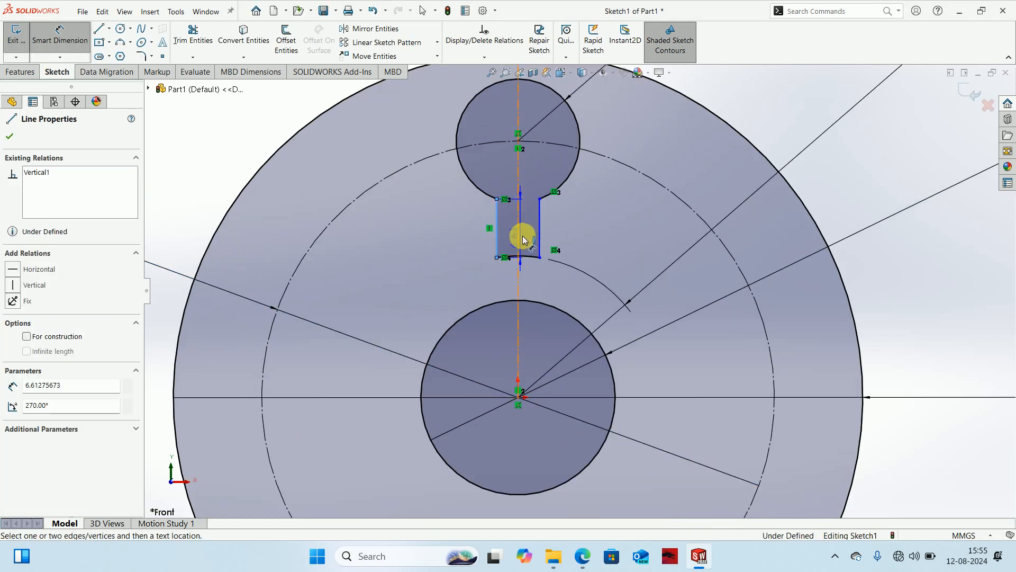
left_click(540, 221)
left_click(398, 282)
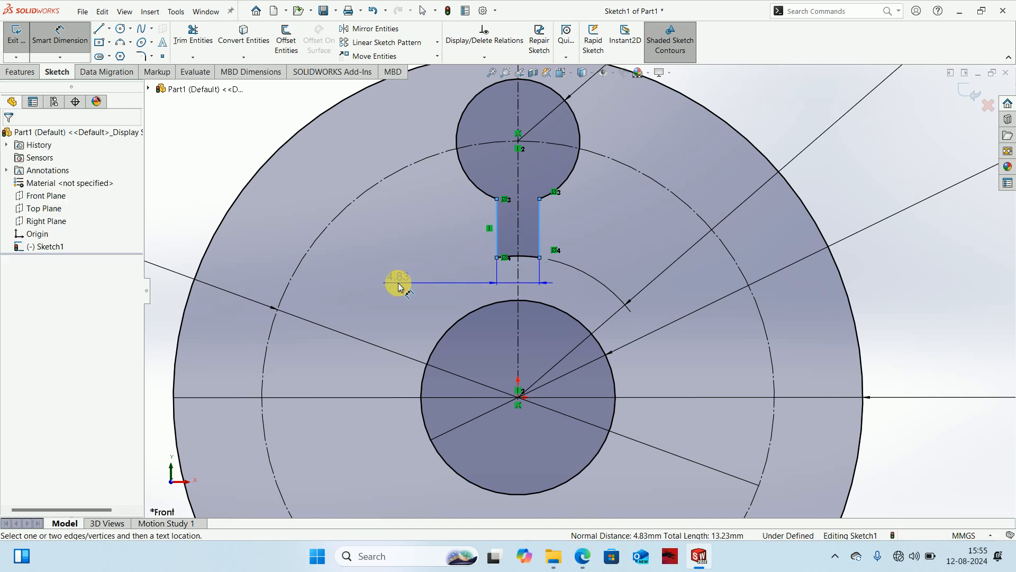
type("6")
key("Return")
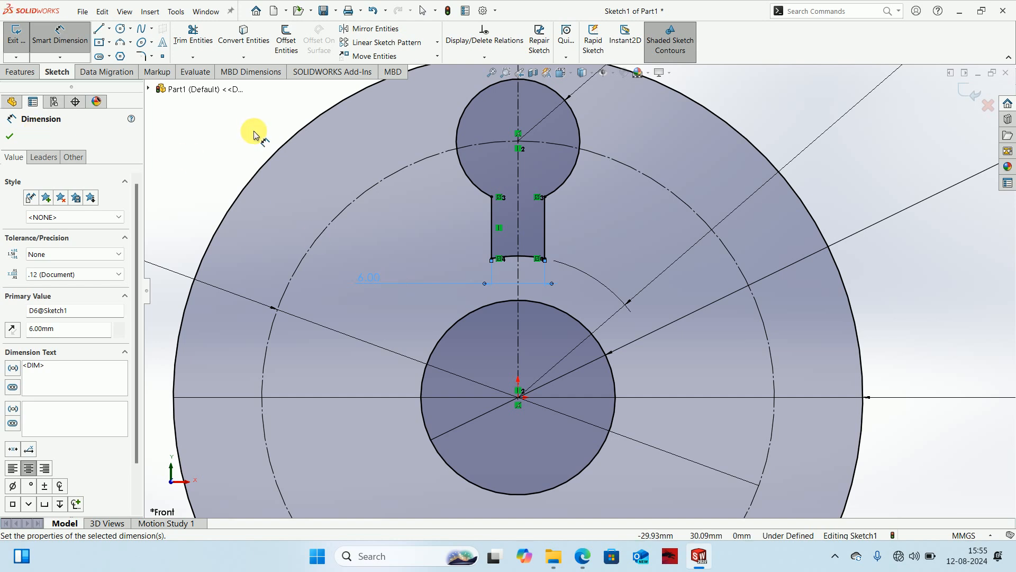
key("Escape")
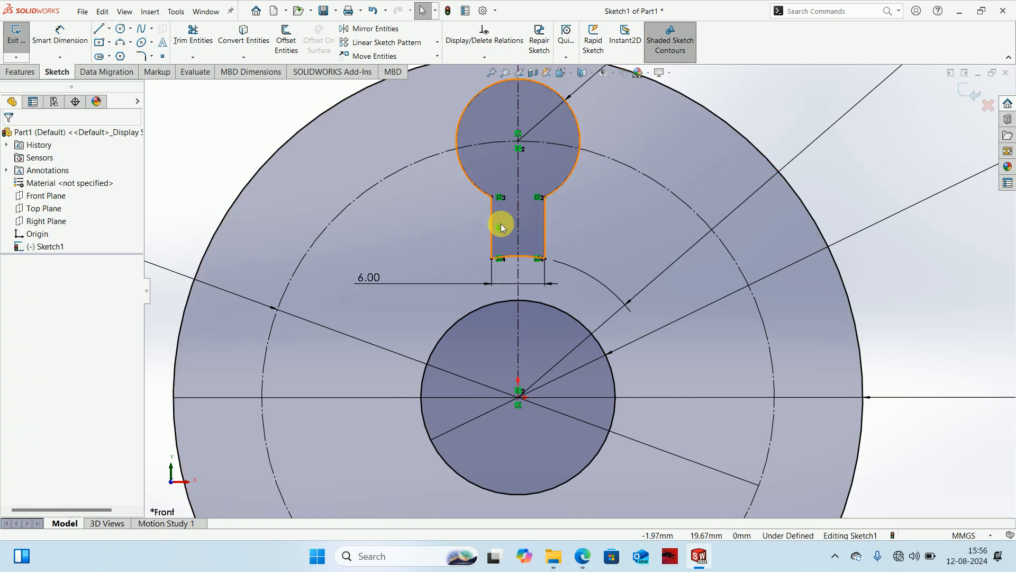
Dimension the upper boss's concentric circles with diameters of 12 mm for the inner and 22 mm for the outer
scroll(501, 224, "up", 5)
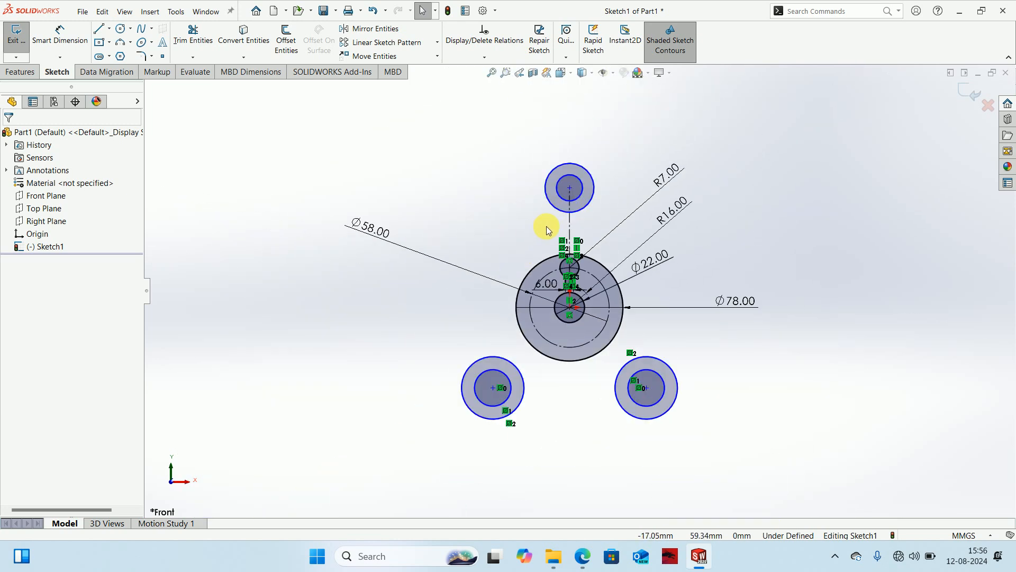
scroll(547, 229, "down", 1)
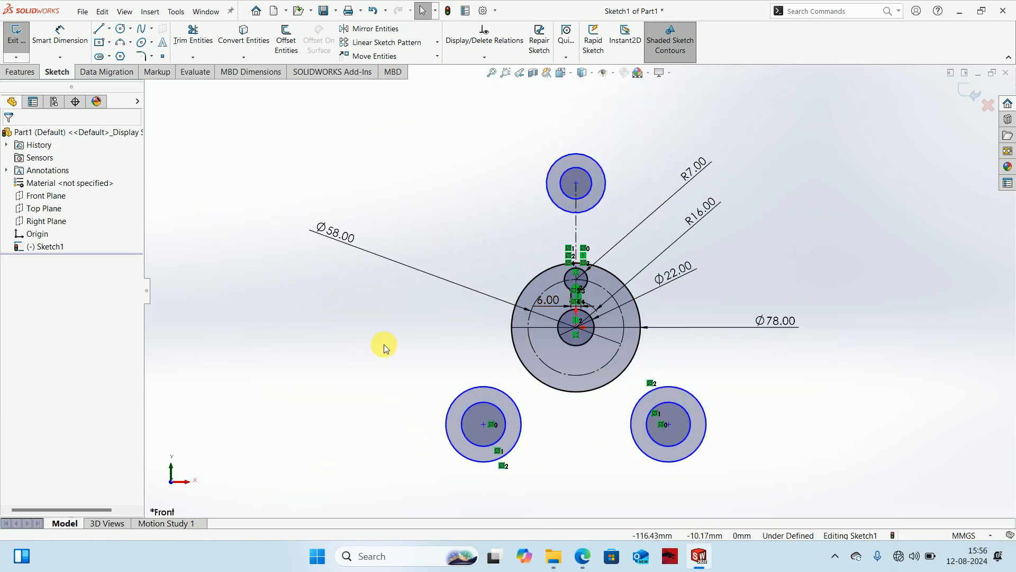
right_click_drag(368, 377, 397, 194)
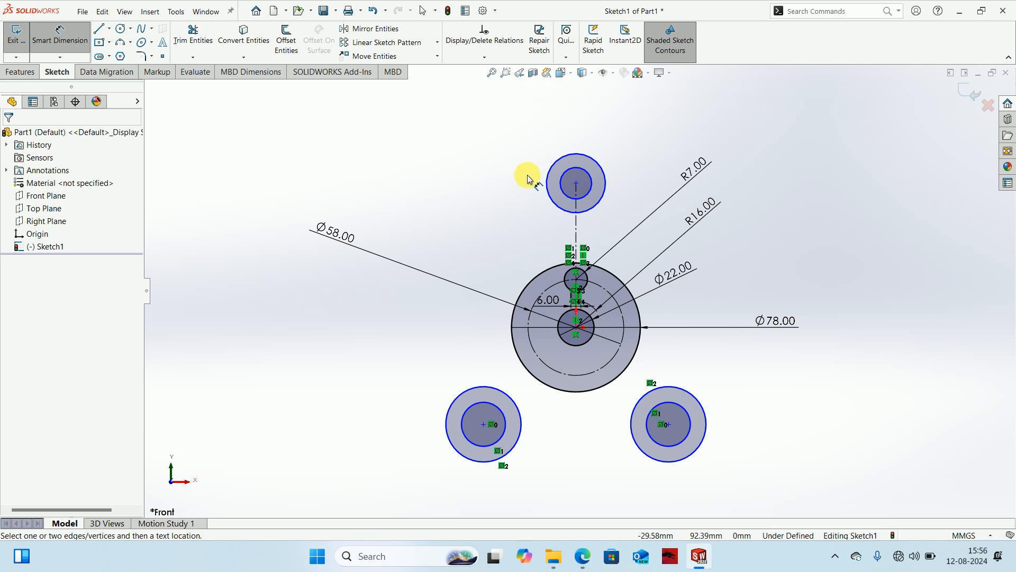
left_click(574, 169)
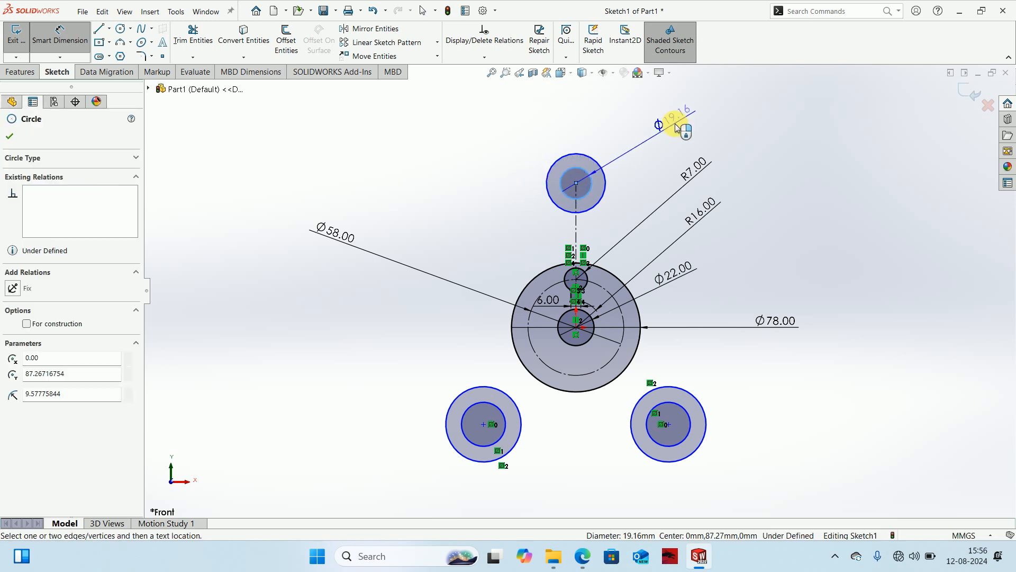
left_click(657, 132)
type("12")
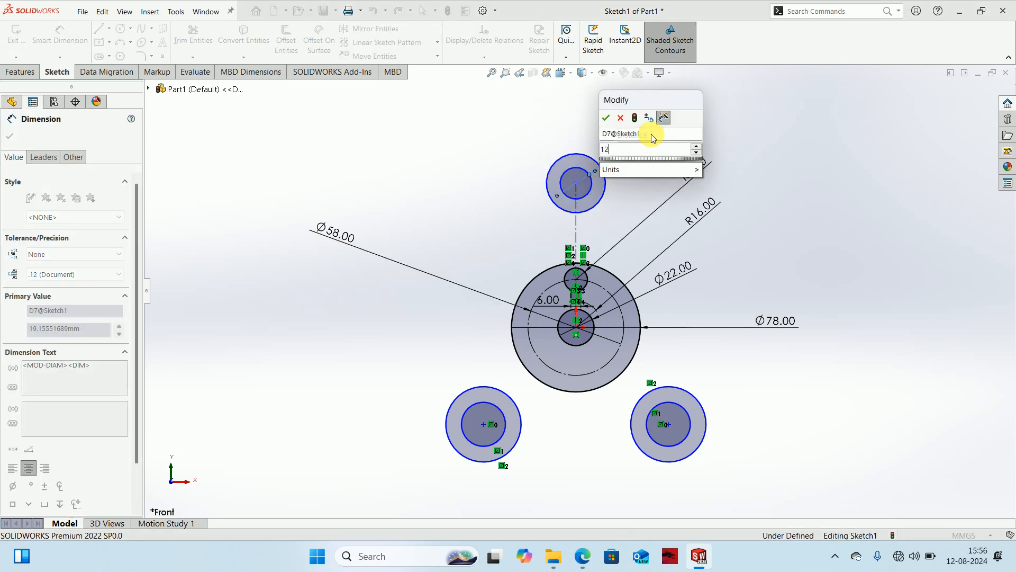
key("Return")
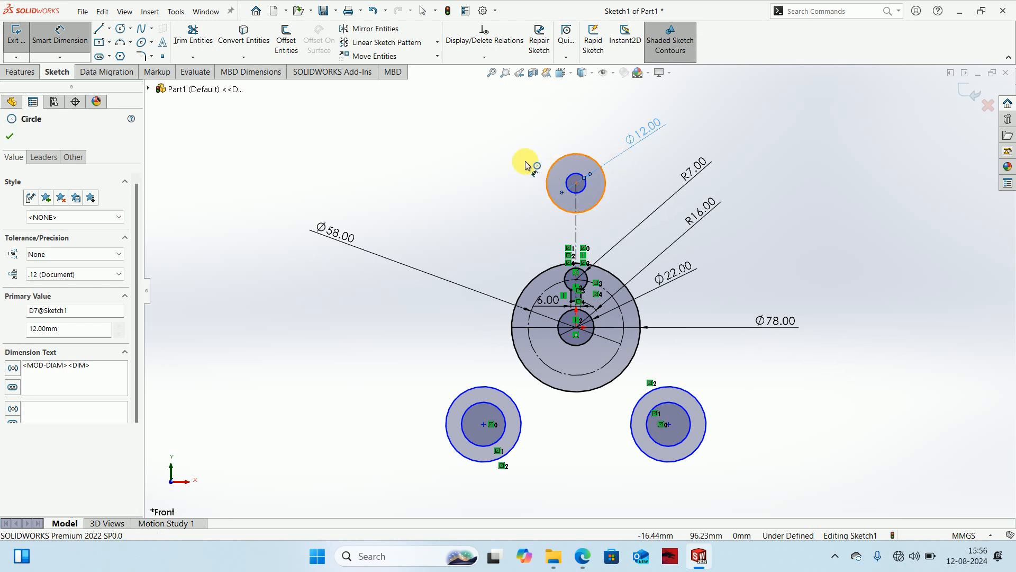
left_click(526, 165)
left_click(490, 123)
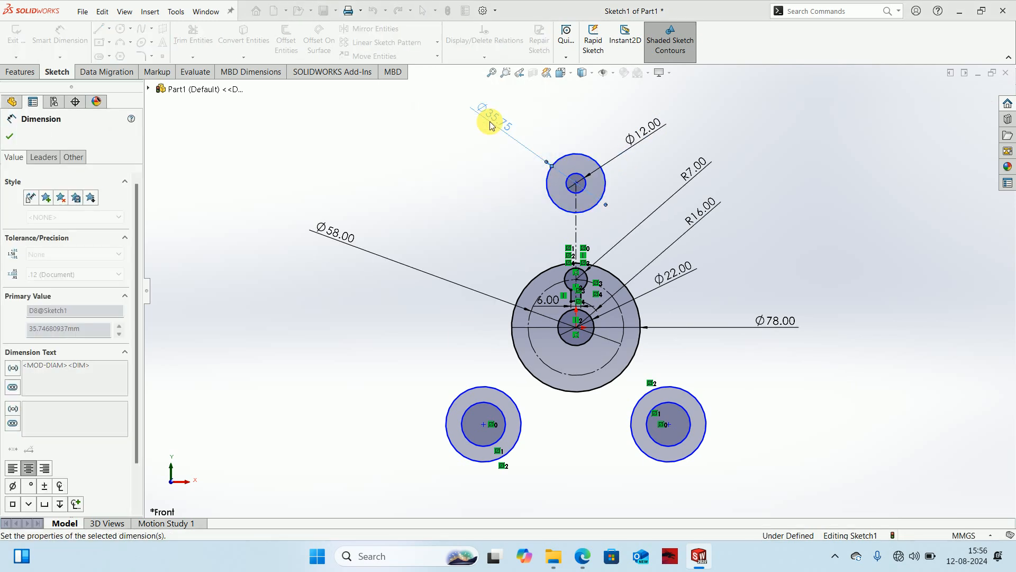
type("22")
key("Return")
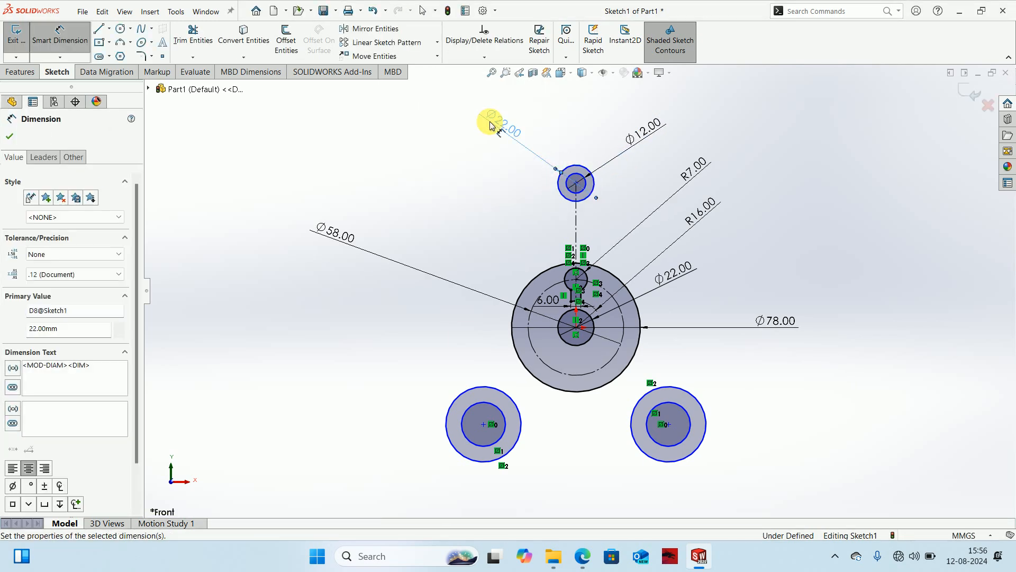
Dimension the lower-left boss's concentric circles with diameters of 18 mm for the inner and 36 mm for the outer
left_click(472, 438)
left_click(388, 474)
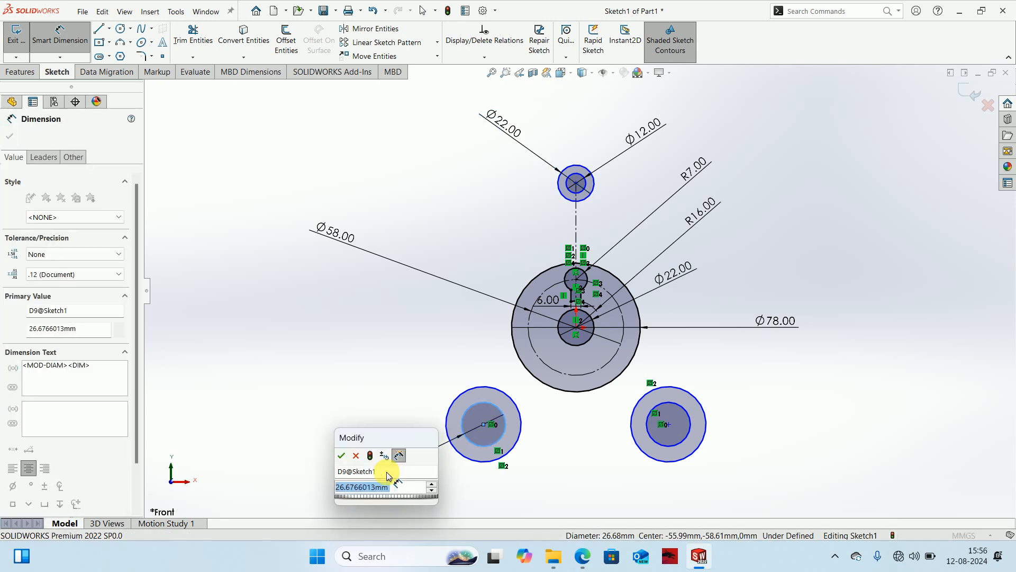
type("18")
key("Return")
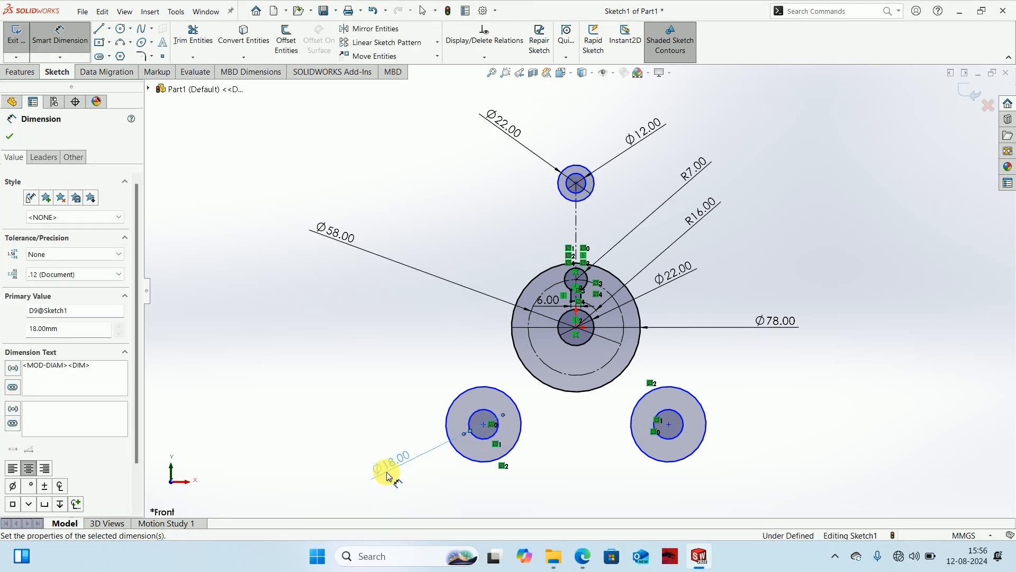
left_click(460, 453)
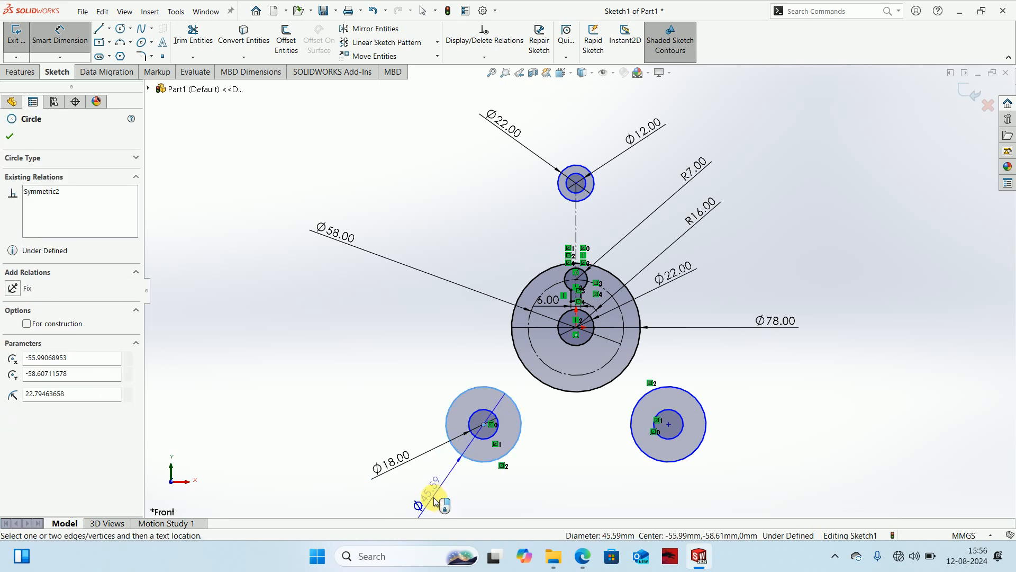
left_click(433, 497)
type("36")
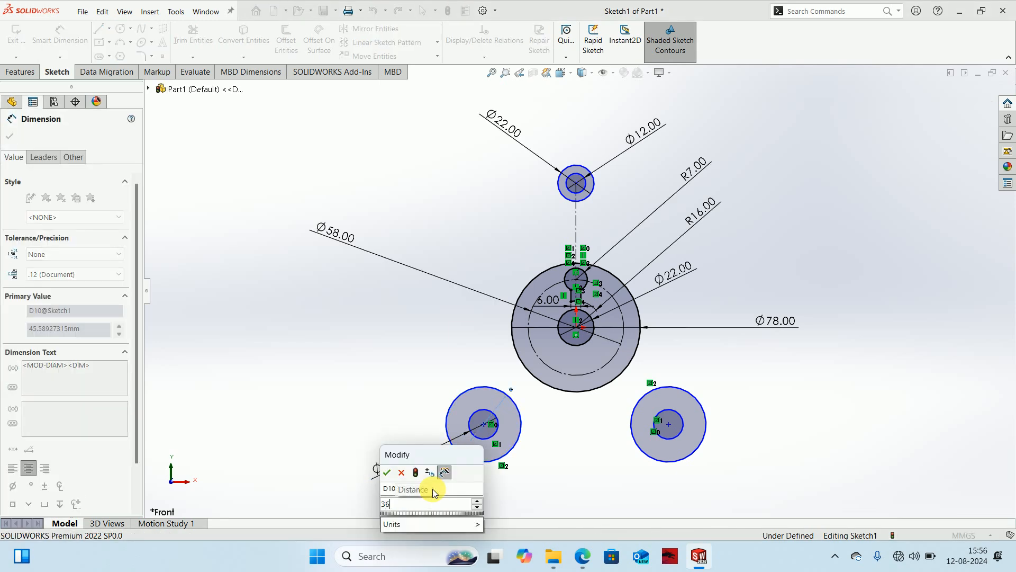
key("Return")
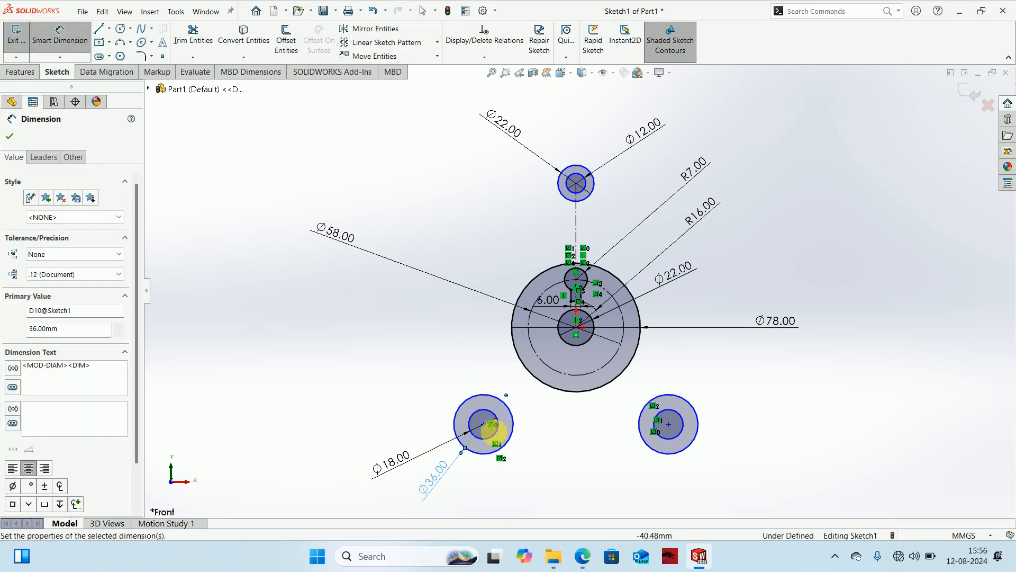
Dimension the horizontal distance between the centres of the two lower bosses as 90 mm
left_click(484, 424)
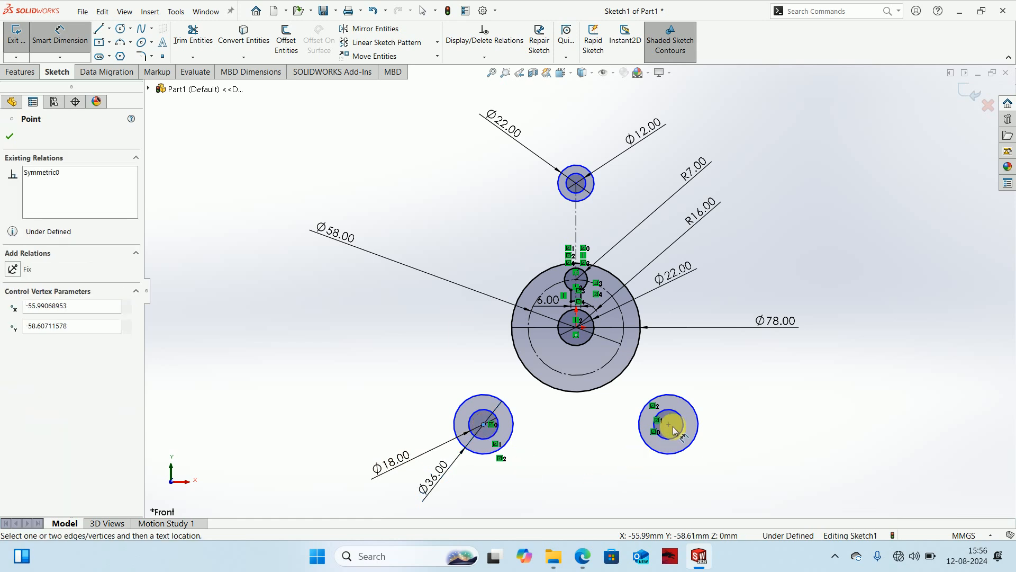
left_click(669, 425)
key("z")
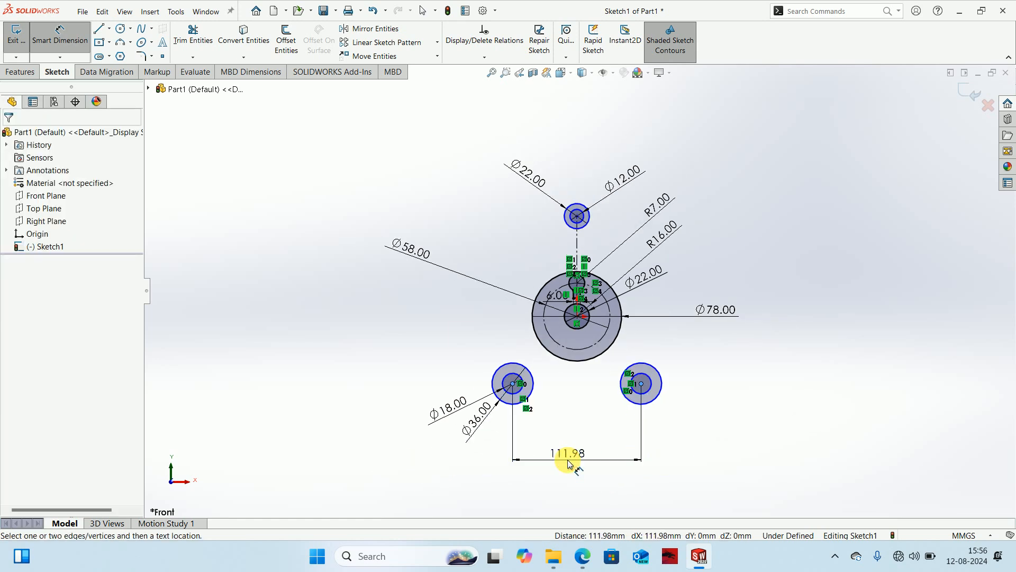
left_click(568, 464)
type("90")
key("Return")
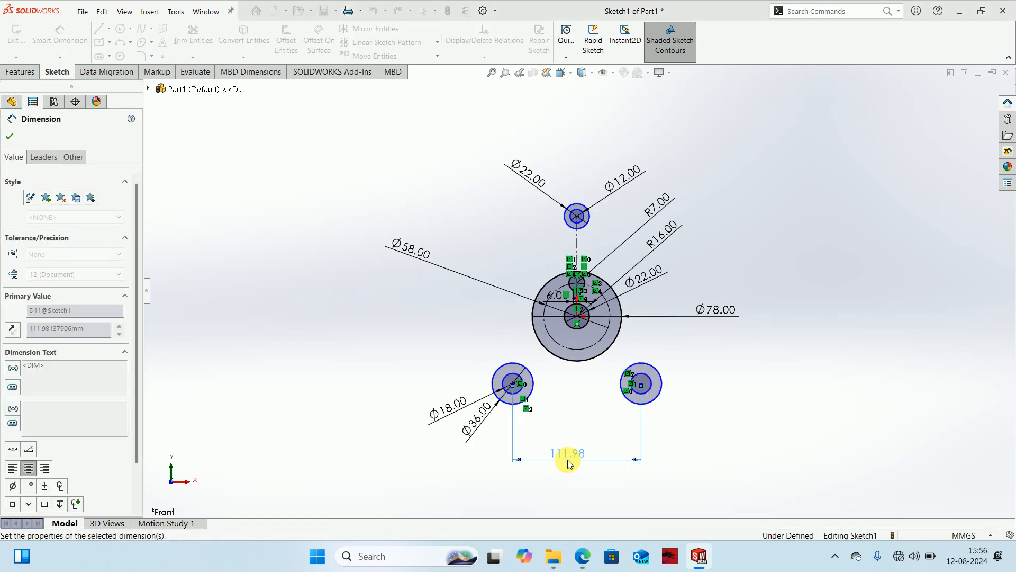
left_click(558, 396)
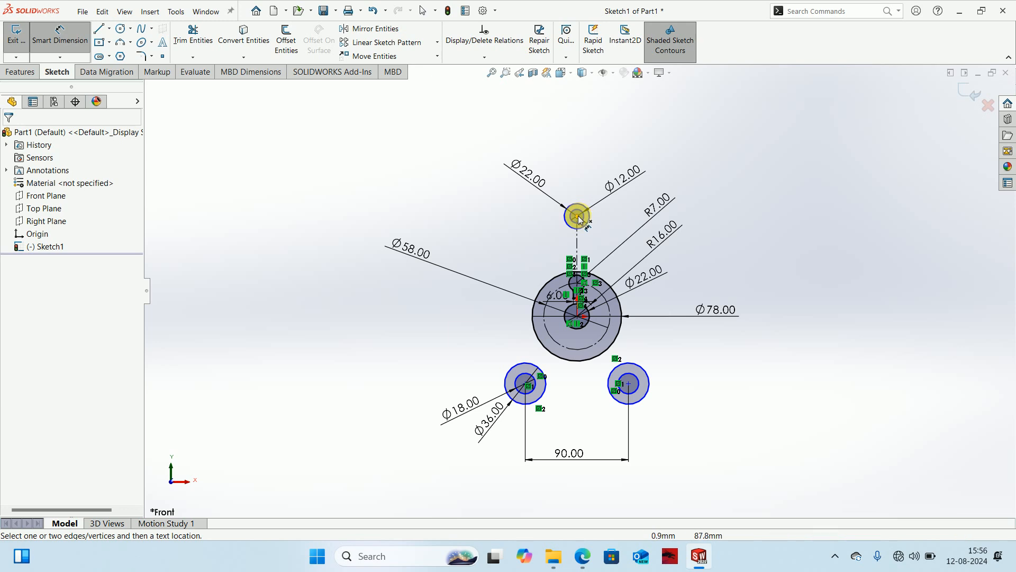
Dimension the vertical distance between the centres of the upper boss and the lower-left boss as 104 mm
left_click(578, 216)
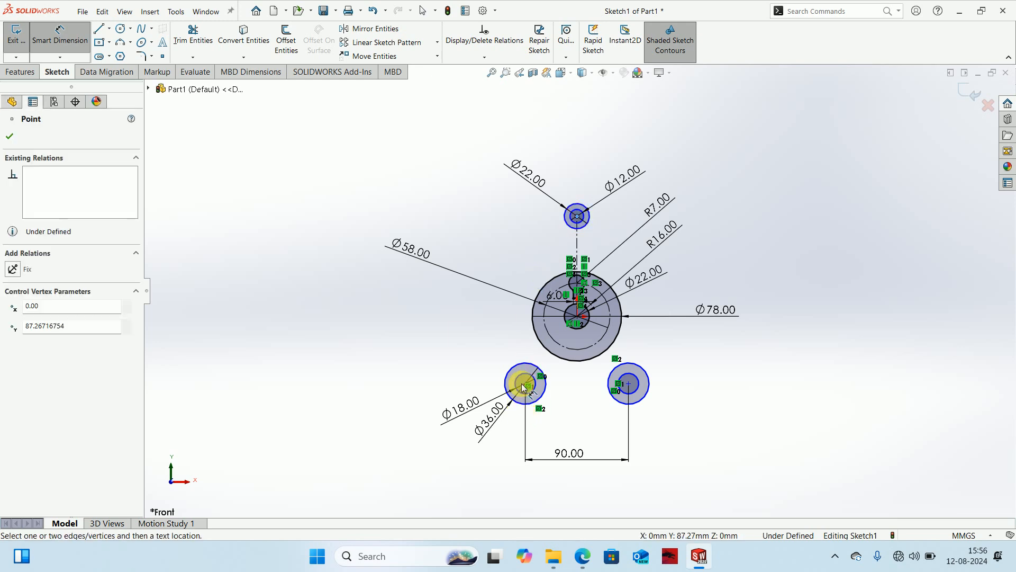
scroll(532, 386, "down", 3)
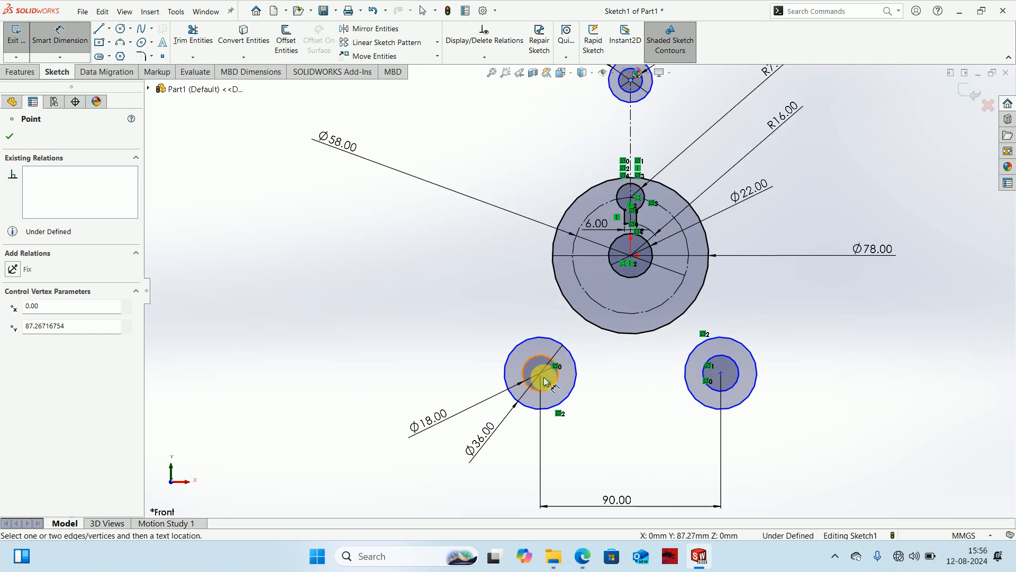
left_click(540, 374)
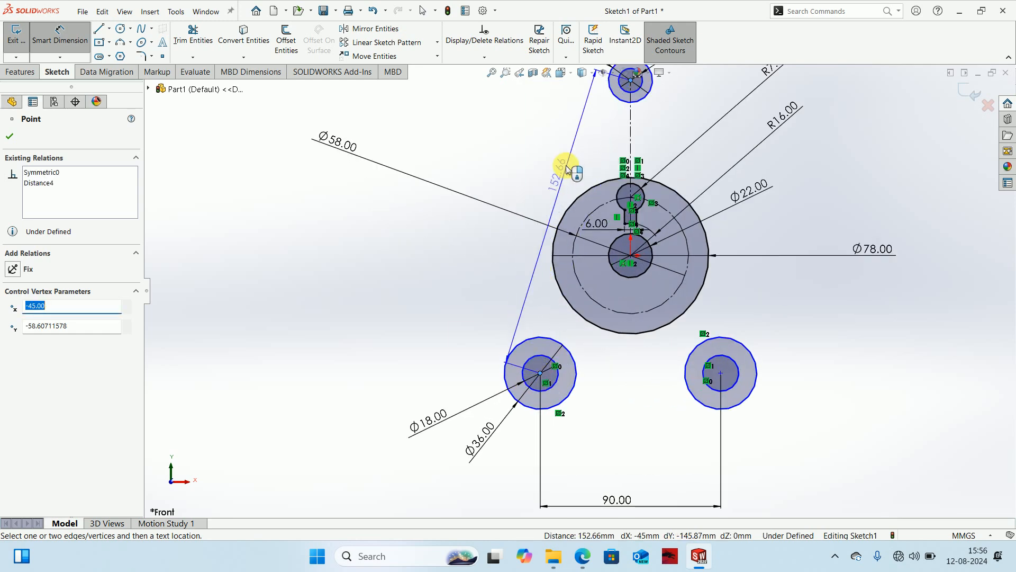
scroll(562, 202, "up", 3)
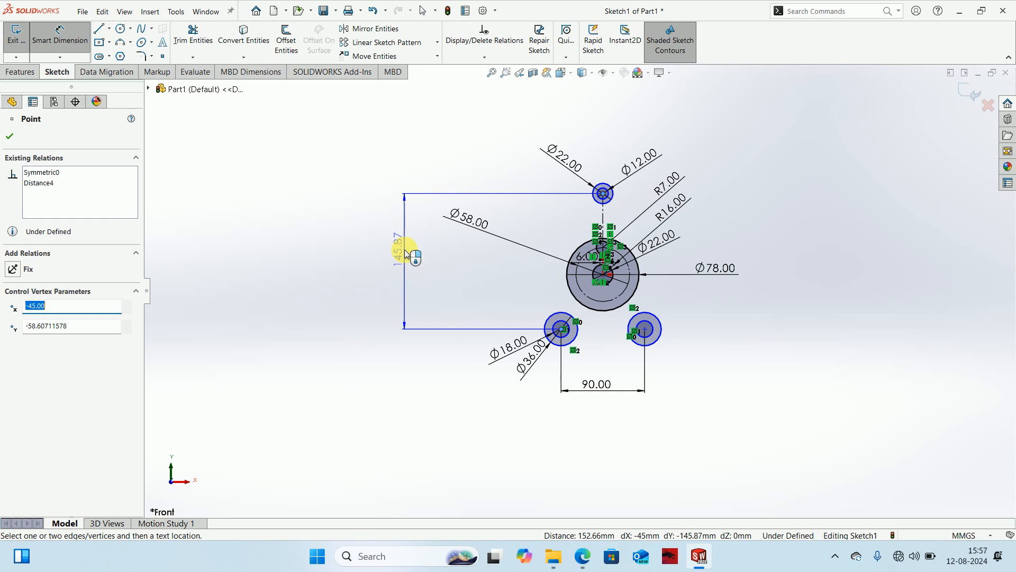
left_click(411, 254)
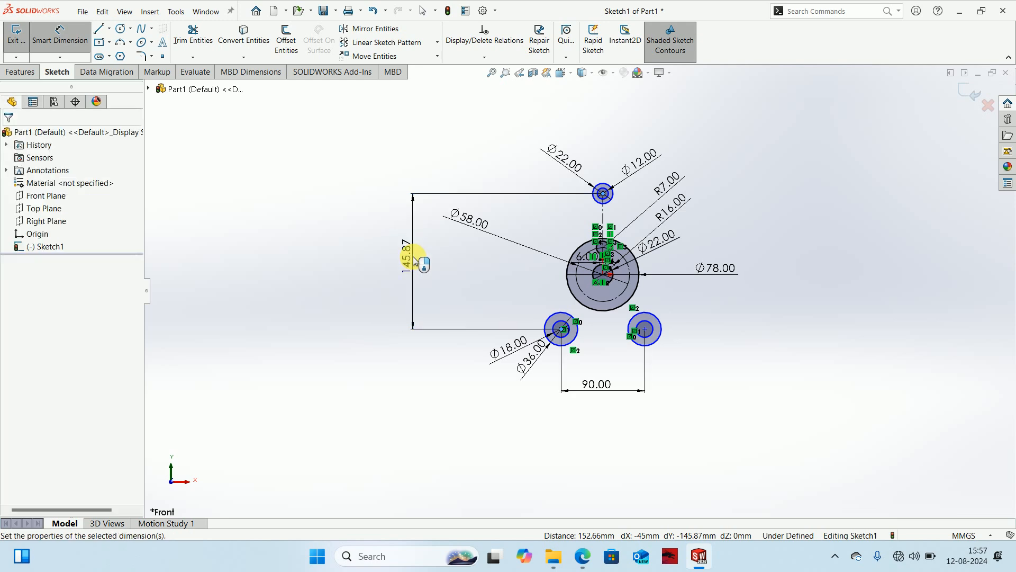
type("10")
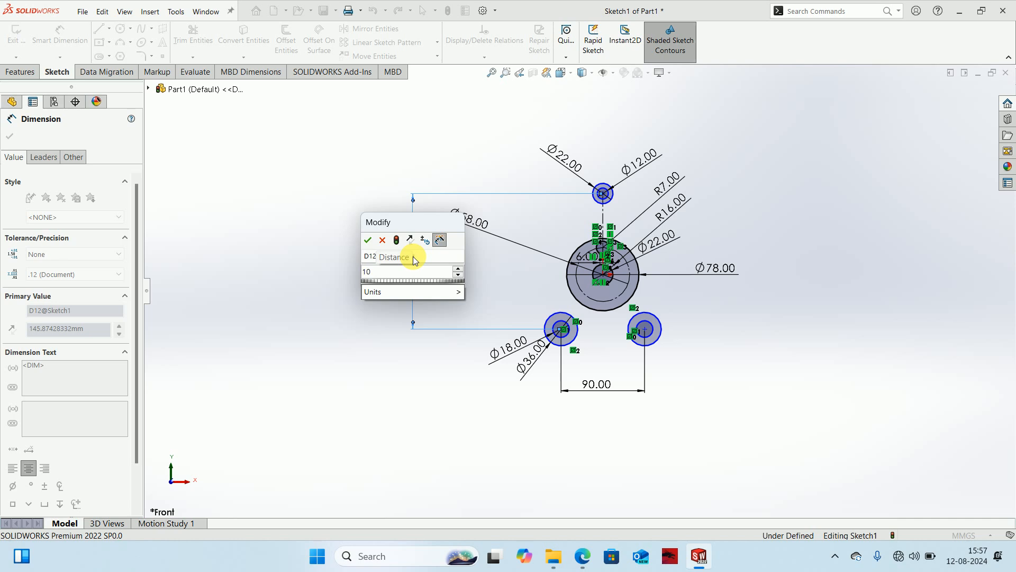
type("4")
key("Return")
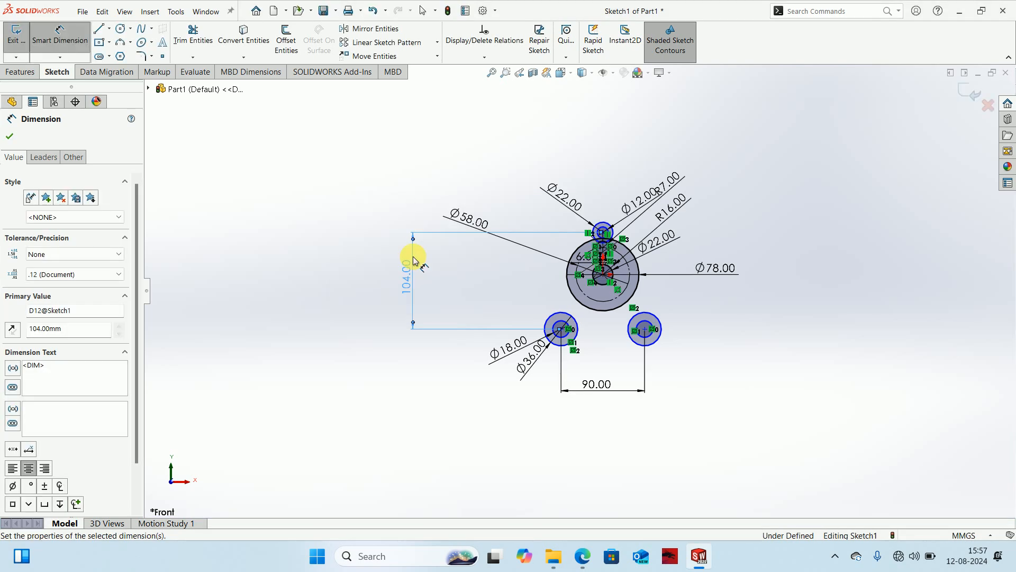
scroll(591, 313, "down", 3)
key("Escape")
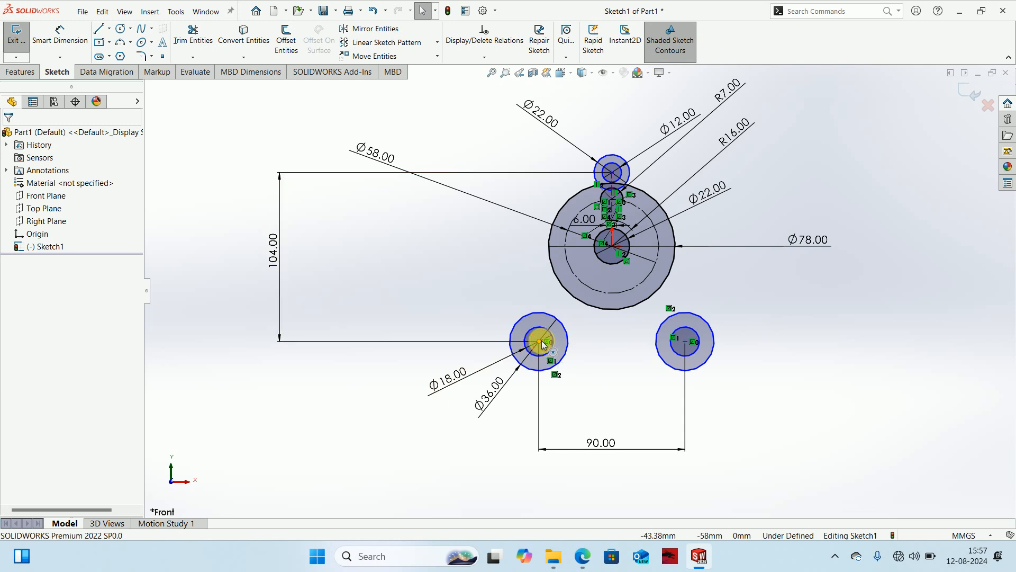
Move the lower-left boss's centre up to about Y -40 mm, and check the centre distances on the reference PDF drawing in Edge
mouse_move(537, 346)
left_mouse_down()
mouse_move(537, 314)
mouse_move(535, 372)
mouse_move(526, 283)
mouse_move(525, 354)
mouse_move(524, 303)
mouse_move(539, 311)
left_mouse_up()
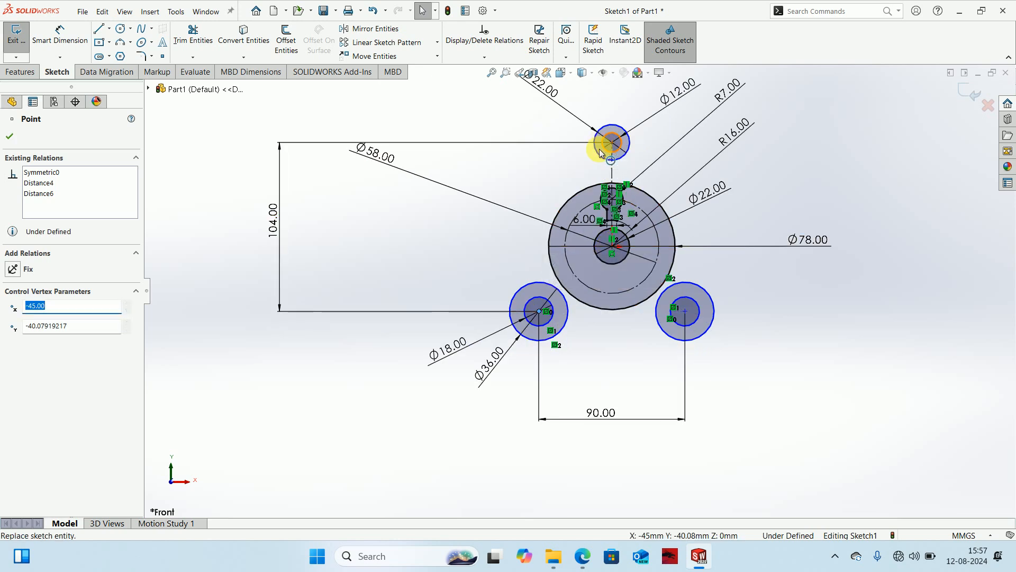
left_click(582, 556)
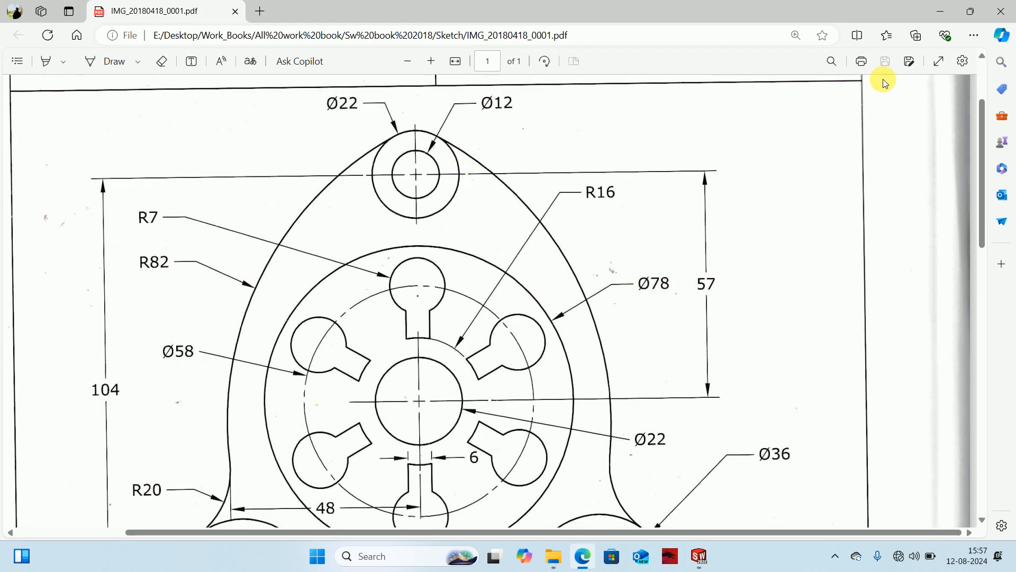
left_click(940, 11)
Dimension the vertical distance from the upper boss's centre to the large circle's centre at the origin as 57 mm
left_click(827, 367)
mouse_move(828, 367)
right_mouse_down()
mouse_move(810, 312)
mouse_move(821, 302)
mouse_move(829, 331)
mouse_move(834, 318)
right_mouse_up()
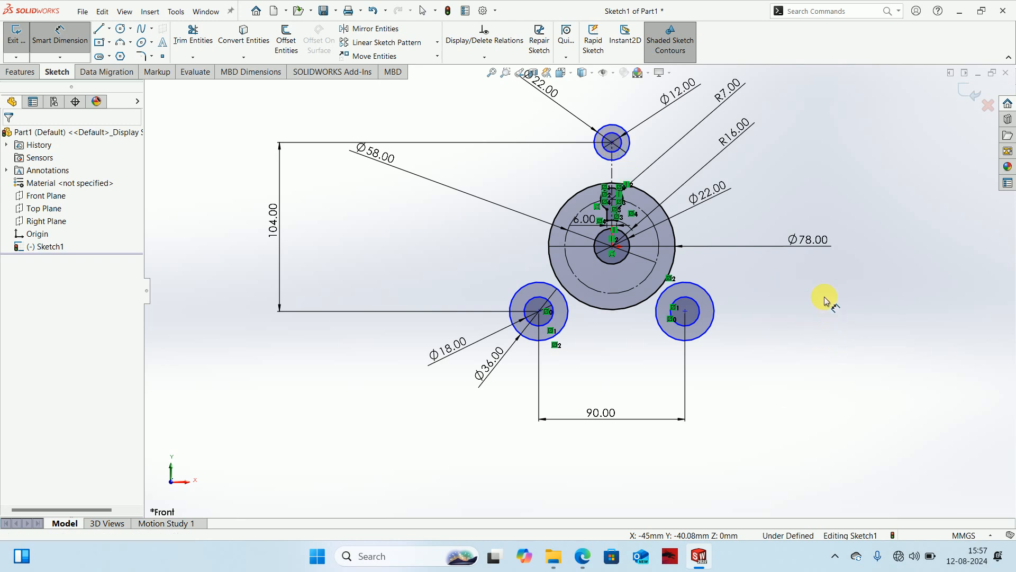
left_click(612, 142)
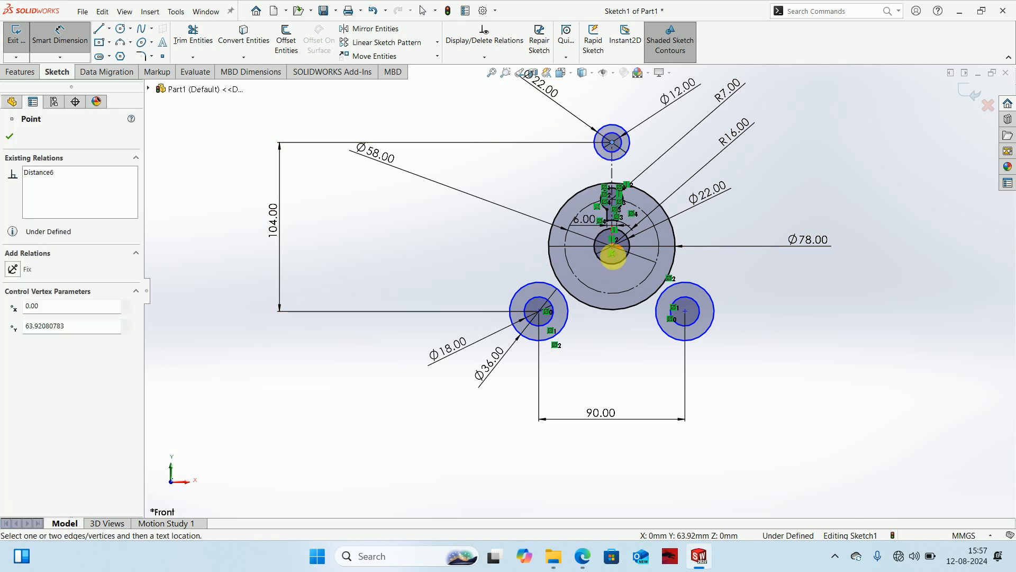
left_click(613, 248)
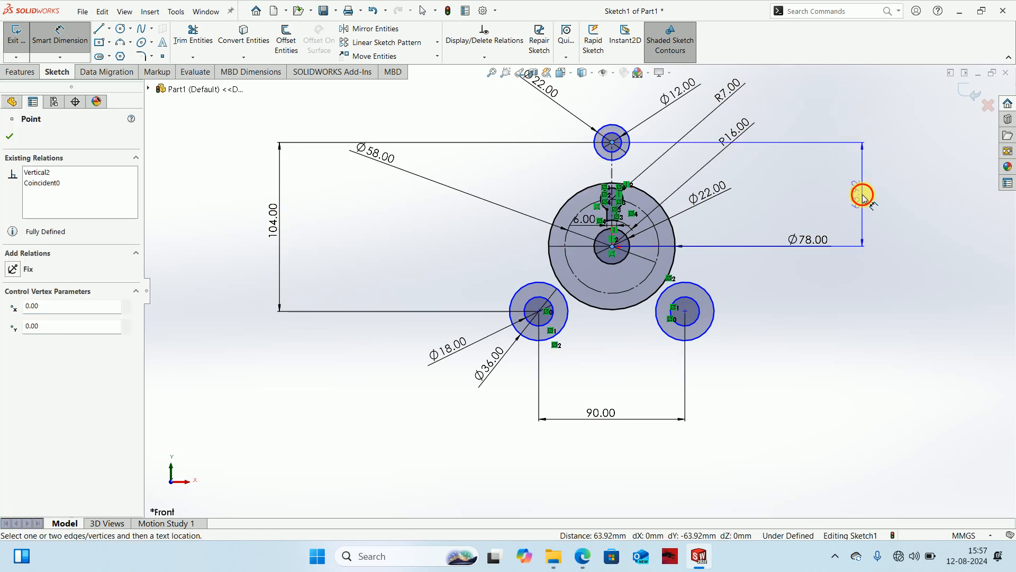
left_click(861, 193)
type("5")
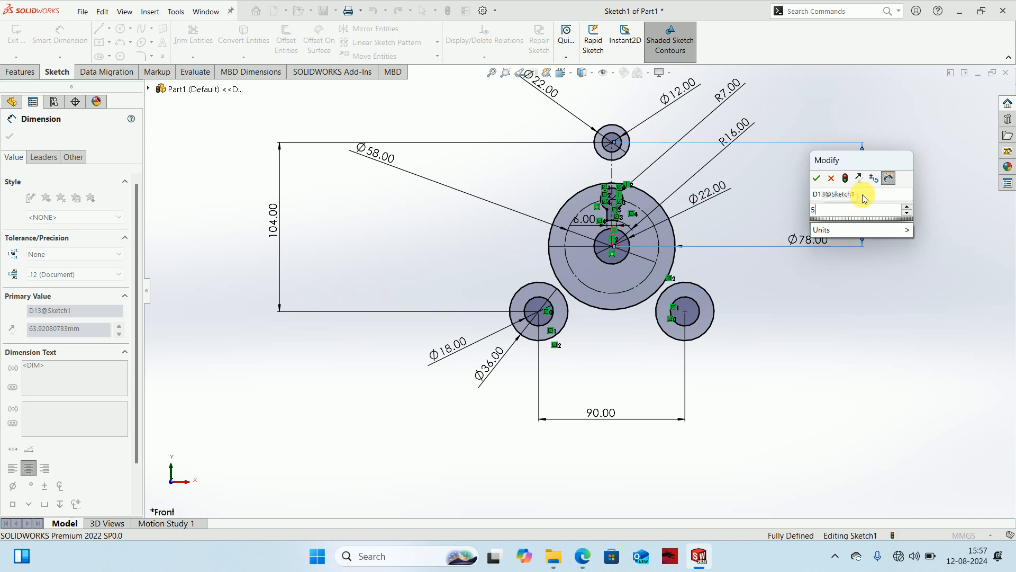
type("7")
key("Return")
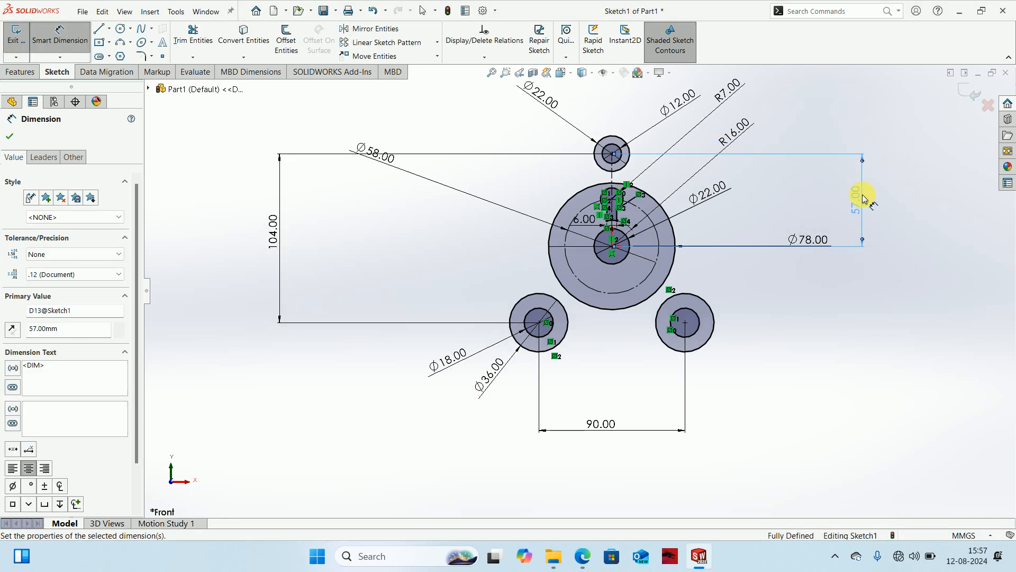
left_click(830, 303)
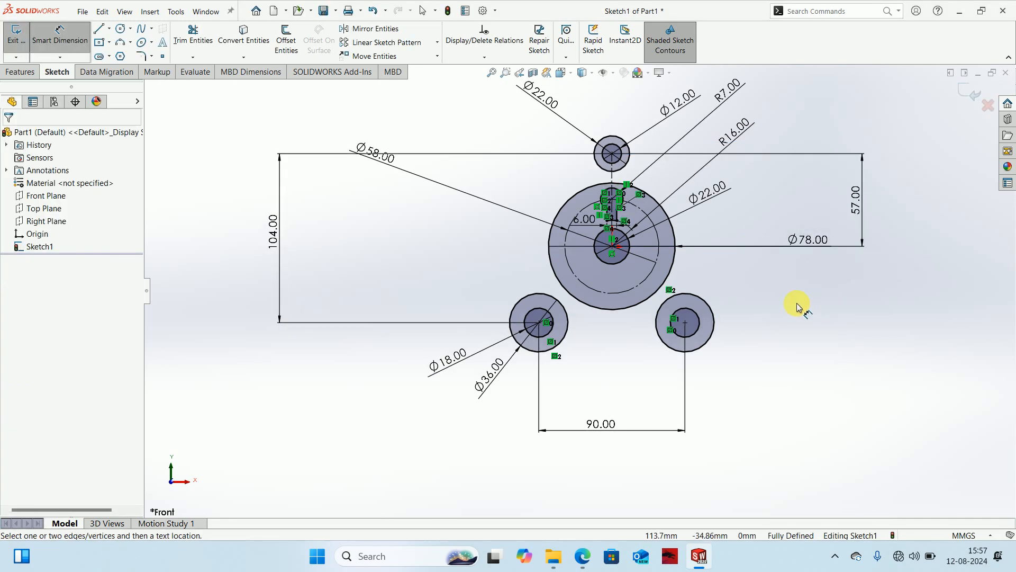
Reposition the 58 mm diameter and 104 mm distance dimensions closer to the sketch geometry
scroll(578, 293, "up", 2)
left_click_drag(404, 176, 438, 212)
mouse_move(324, 235)
left_mouse_down()
mouse_move(386, 265)
mouse_move(413, 263)
left_mouse_up()
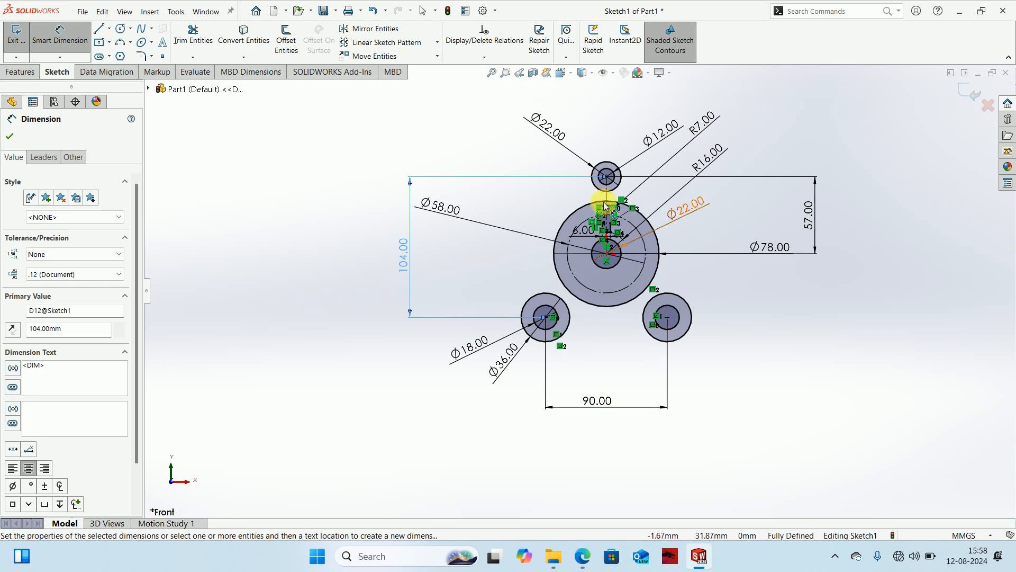
Try a circular sketch pattern of the keyhole slot about the origin with 6 equally spaced instances over 360 degrees
scroll(613, 214, "down", 4)
scroll(621, 247, "down", 5)
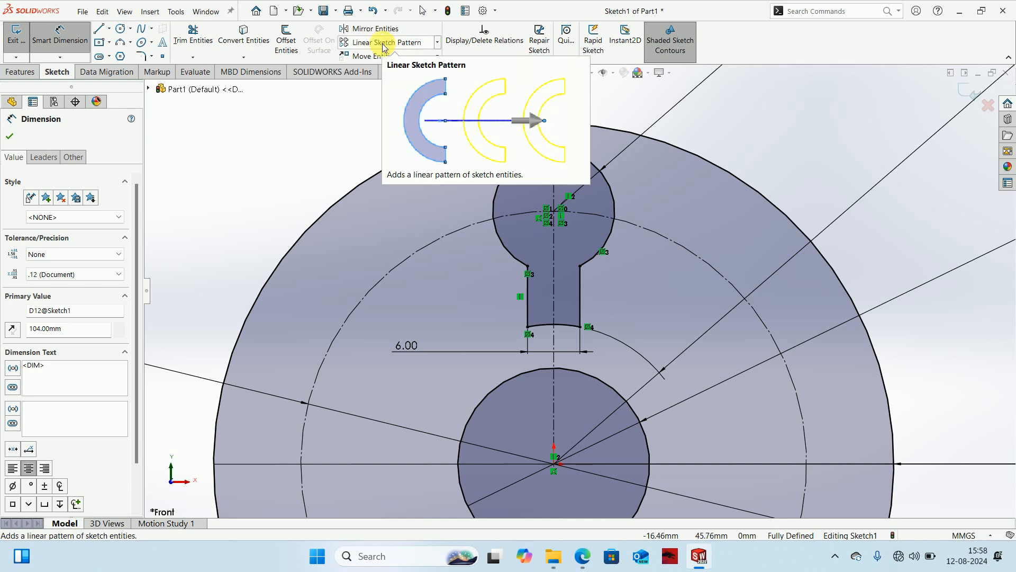
left_click(438, 43)
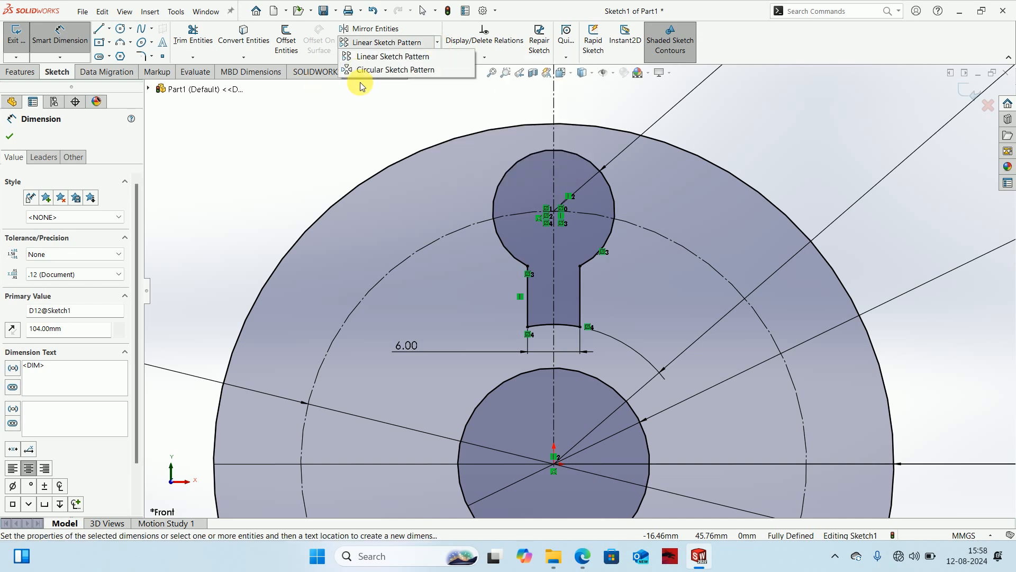
left_click(369, 71)
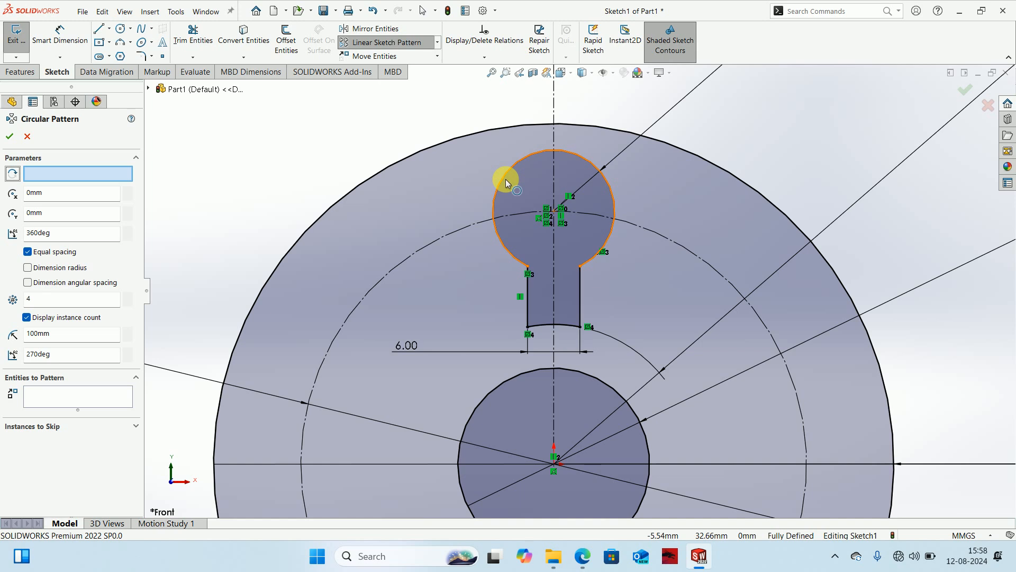
left_click(514, 196)
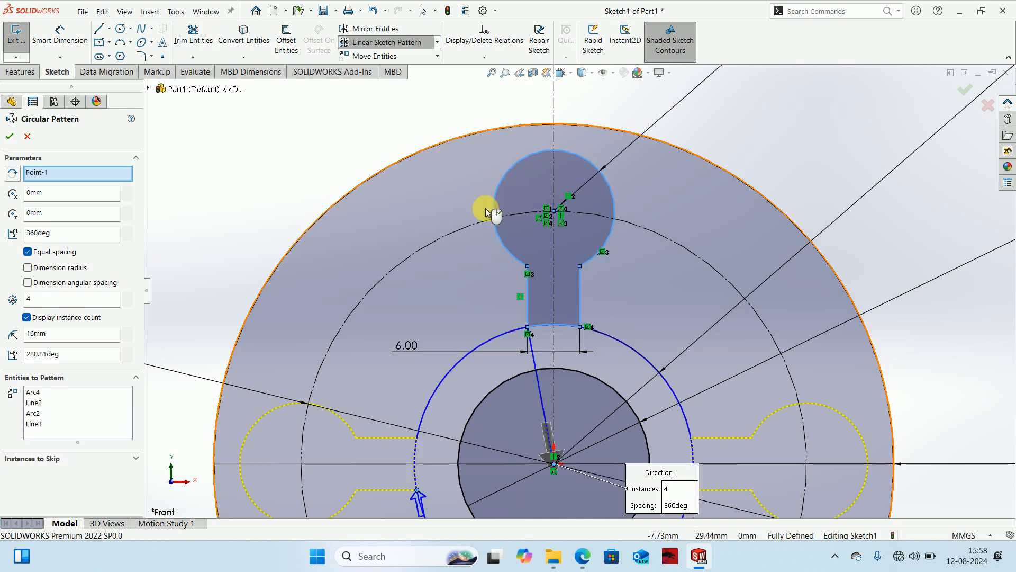
scroll(483, 212, "up", 3)
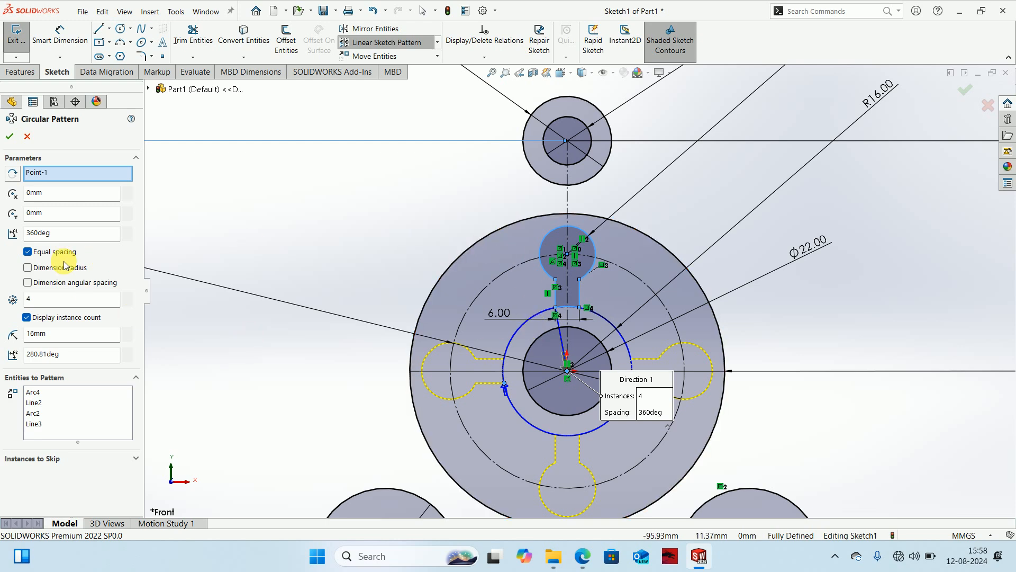
left_click(128, 297)
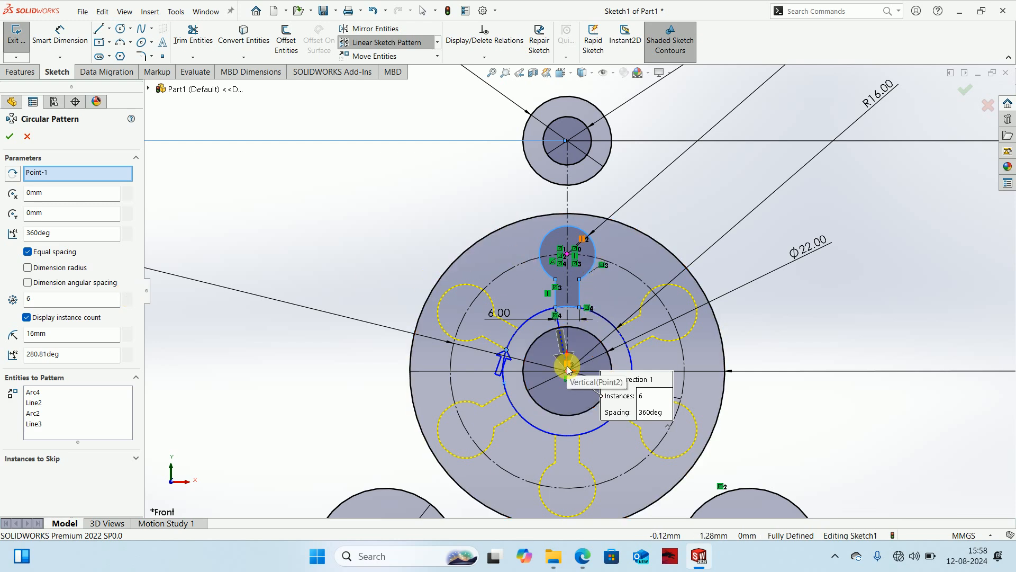
scroll(568, 368, "up", 3)
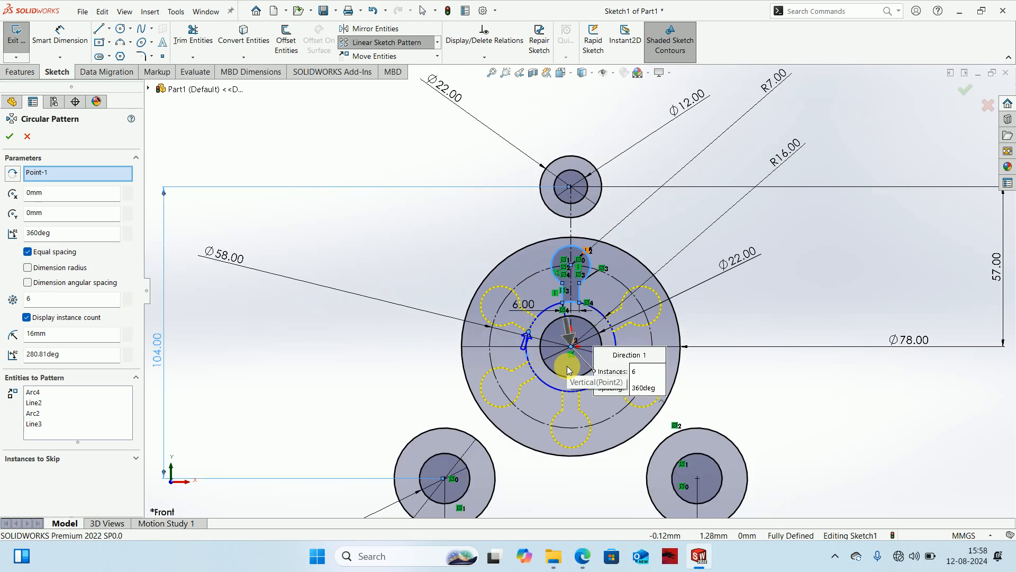
Try replacing the circular pattern's centre with the upper boss's centre point, and cancel the pattern
right_click(47, 176)
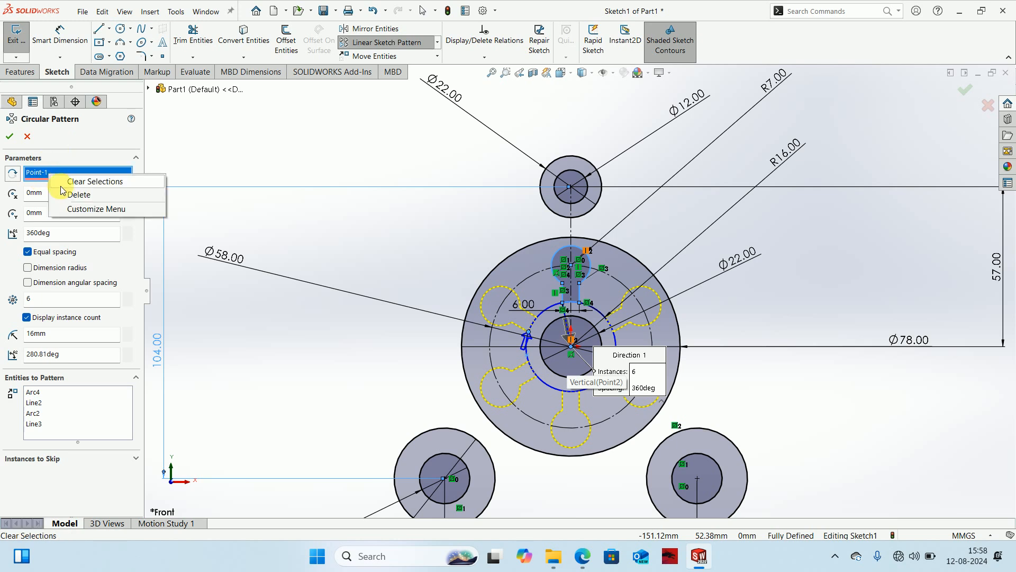
left_click(67, 195)
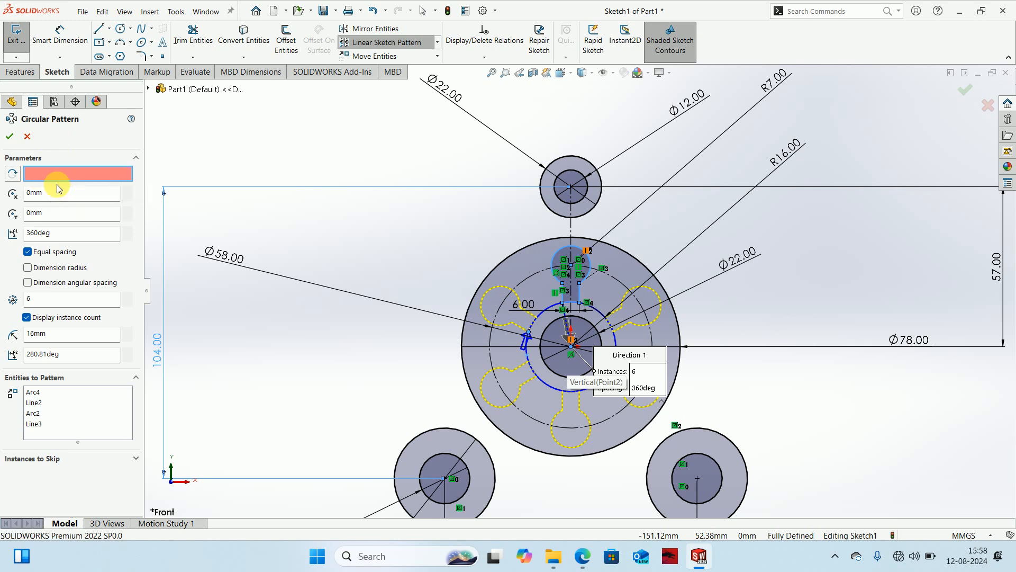
left_click(569, 188)
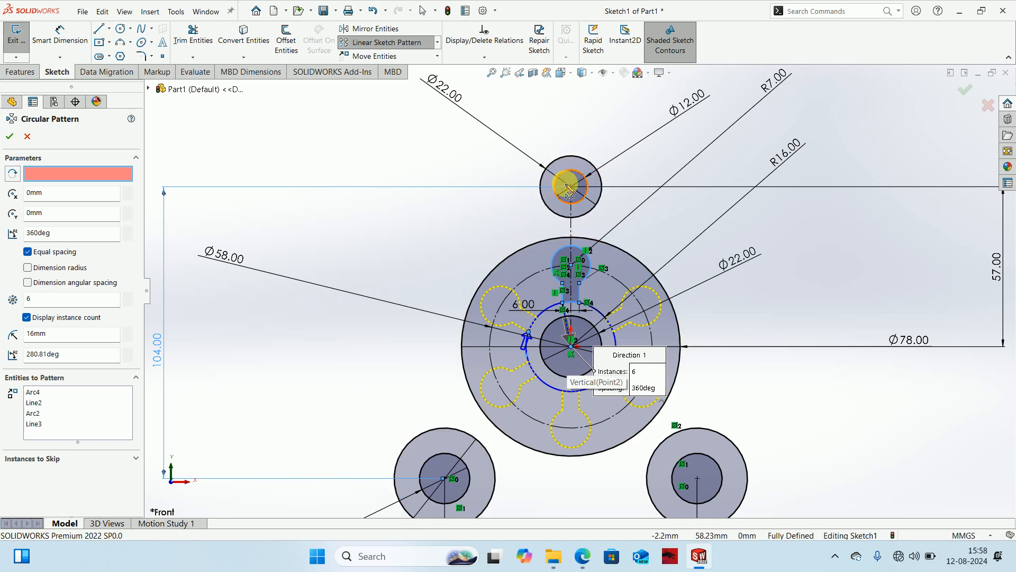
left_click(571, 187)
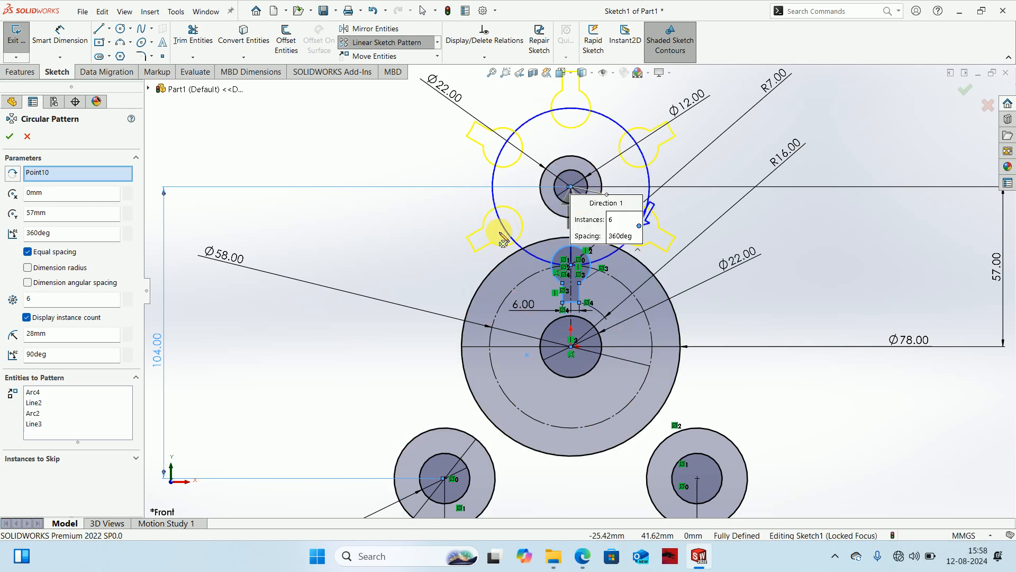
scroll(503, 239, "up", 2)
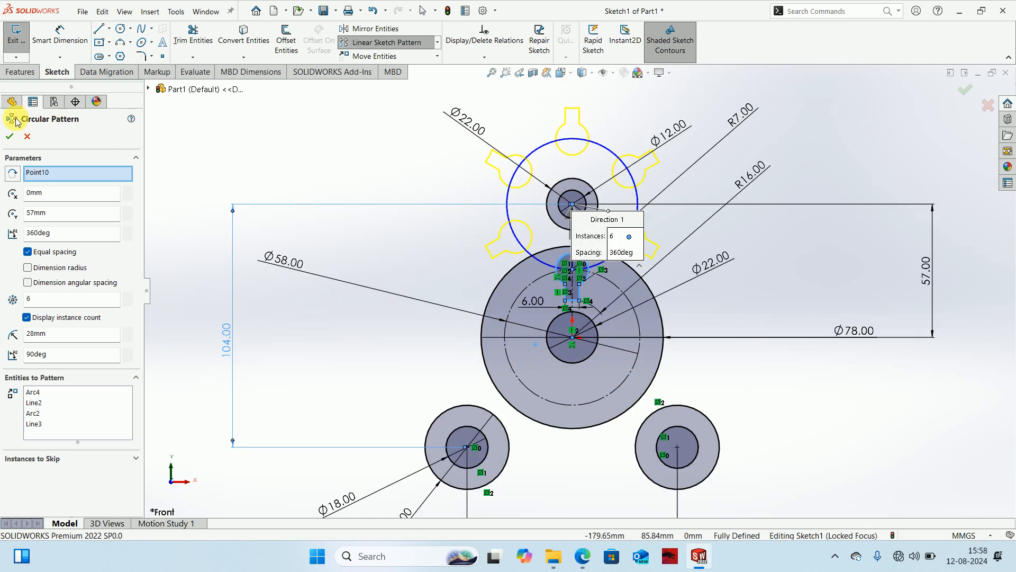
left_click(24, 136)
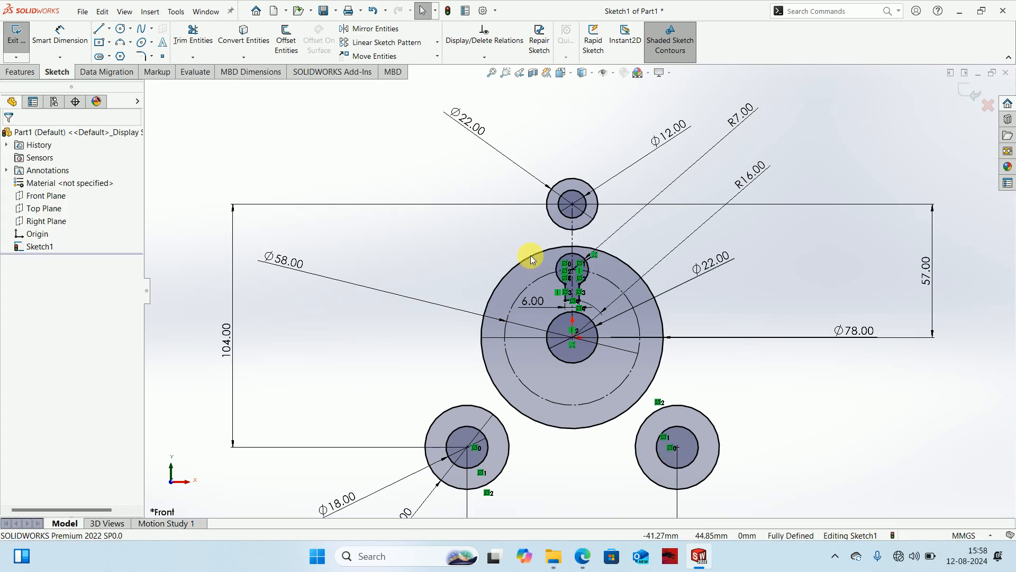
Set up a circular sketch pattern about the origin with the keyhole slot's head arc, both side lines and inner end arc as entities
scroll(563, 271, "down", 3)
scroll(563, 273, "down", 1)
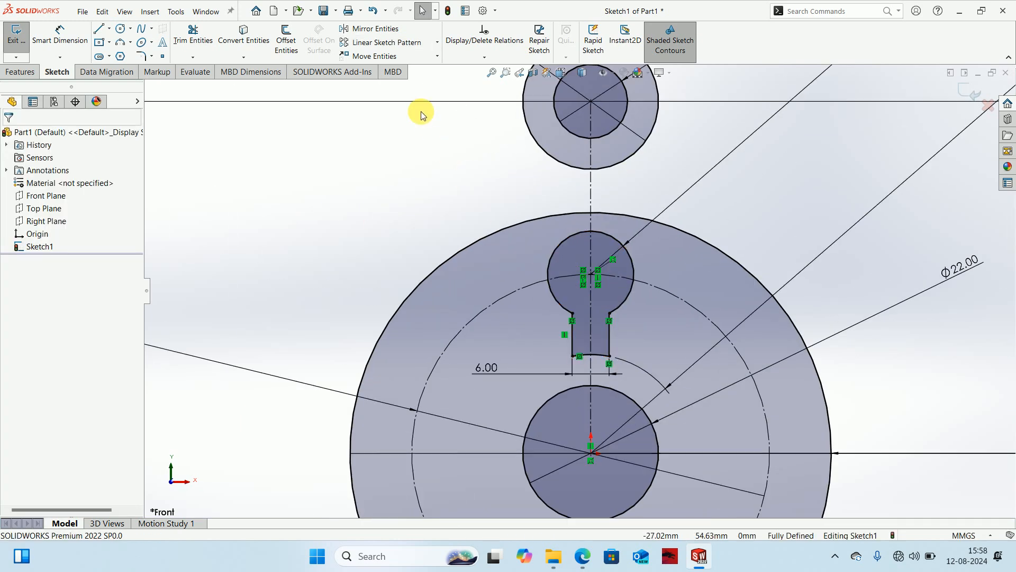
left_click(437, 42)
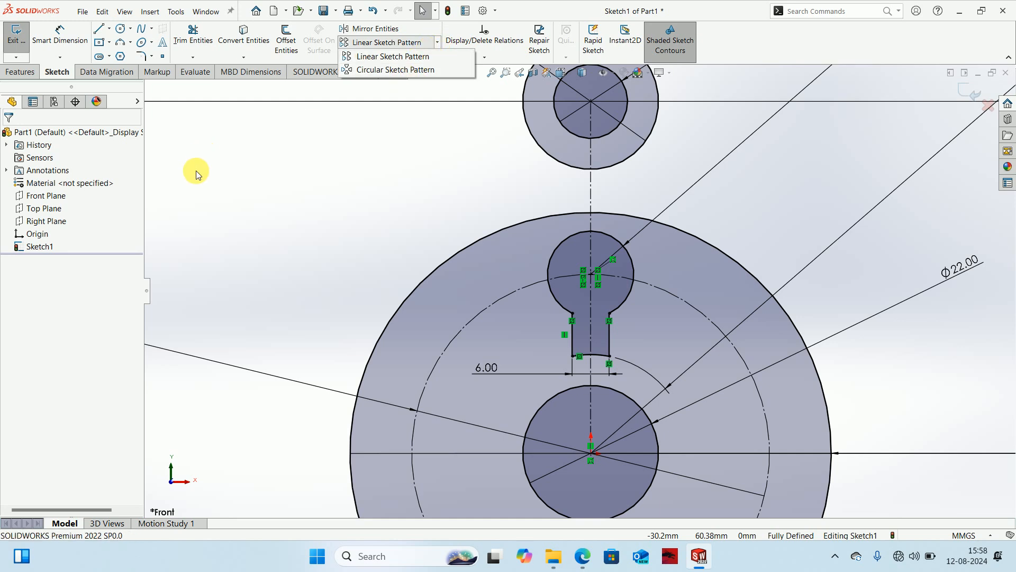
left_click(380, 72)
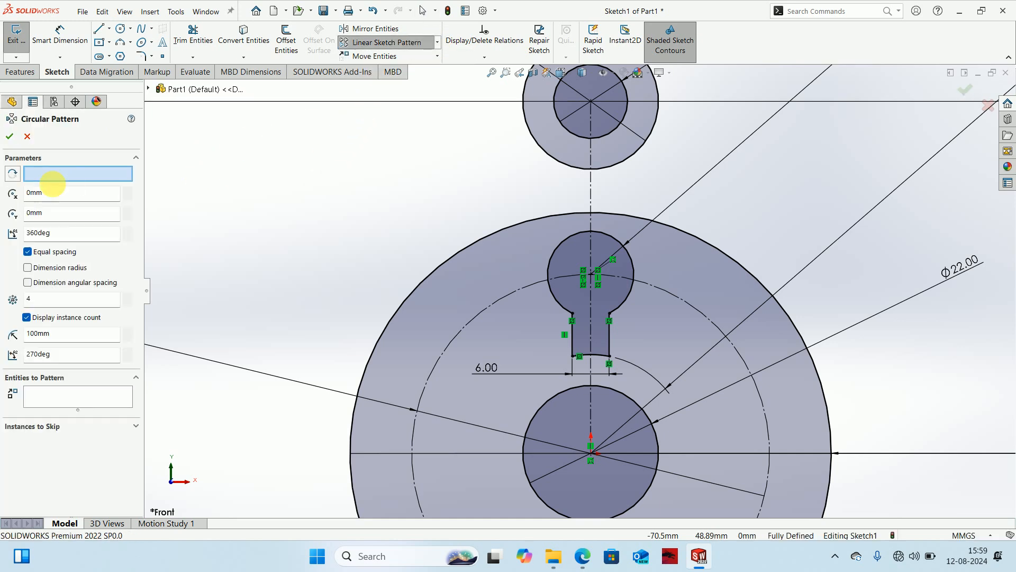
left_click(554, 248)
left_click(574, 339)
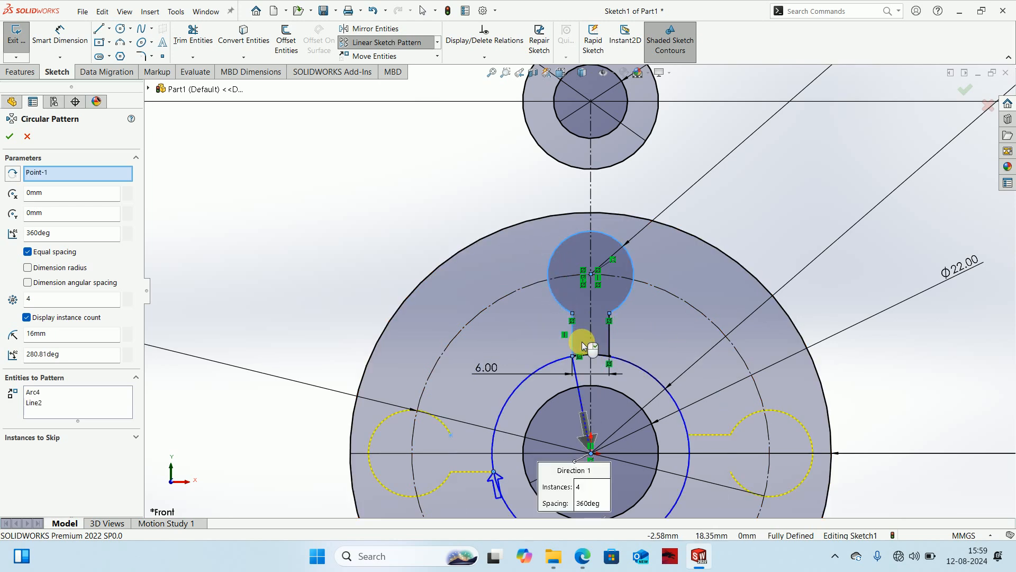
scroll(604, 339, "down", 3)
left_click(613, 357)
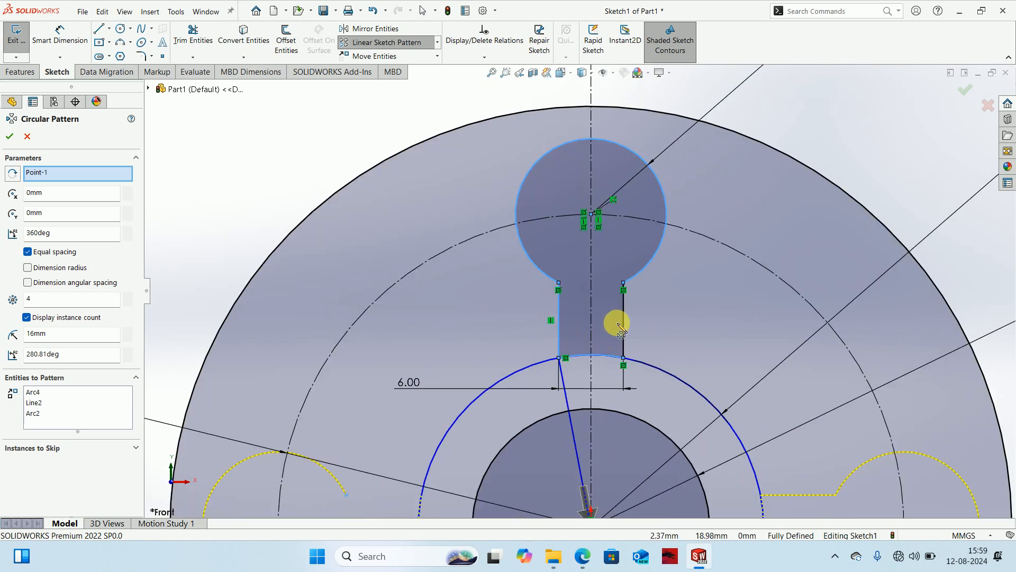
left_click(622, 314)
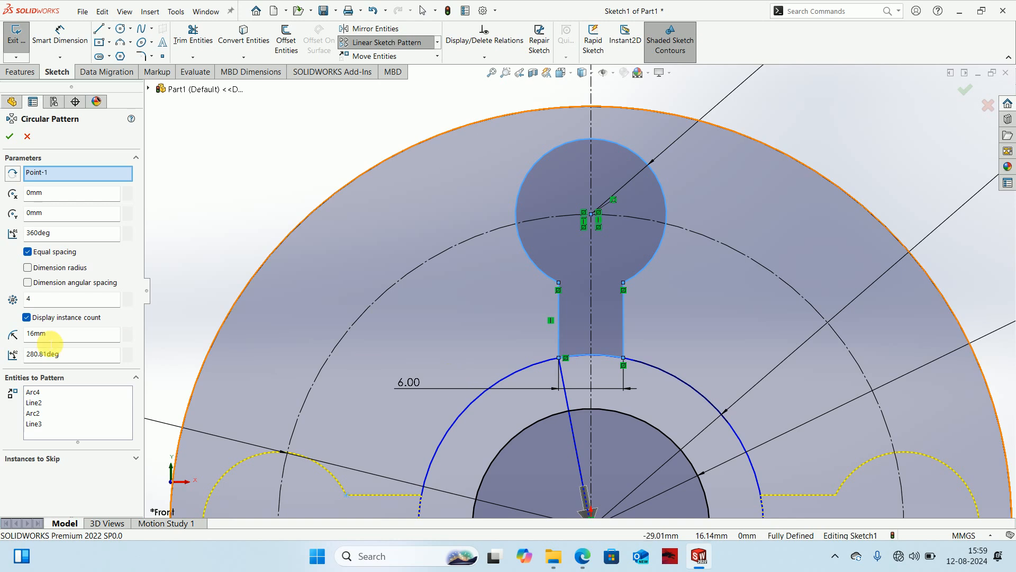
Create the keyhole slot pattern with 6 equally spaced instances over 360 degrees
left_click(126, 295)
left_click(126, 295)
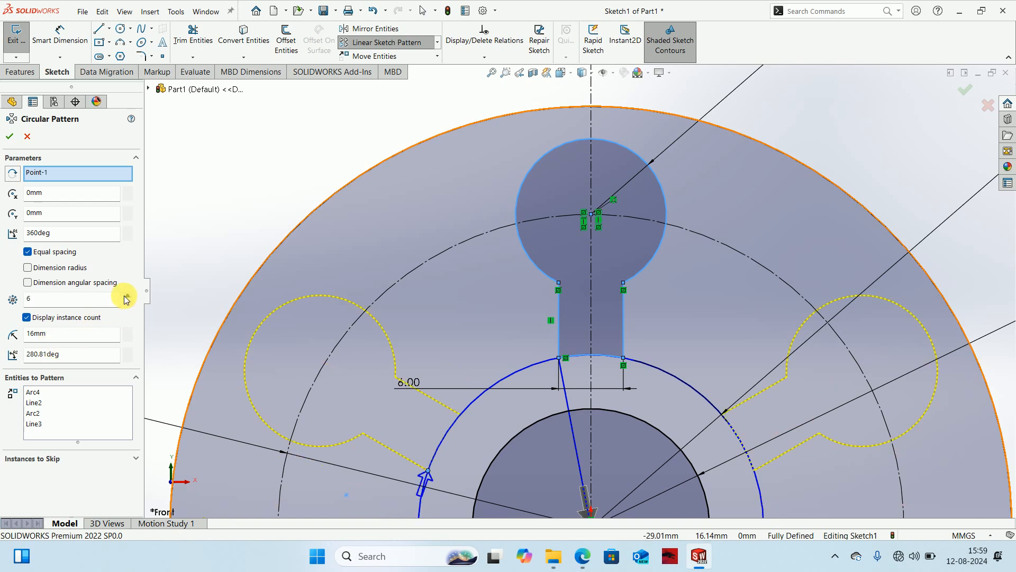
scroll(578, 312, "up", 3)
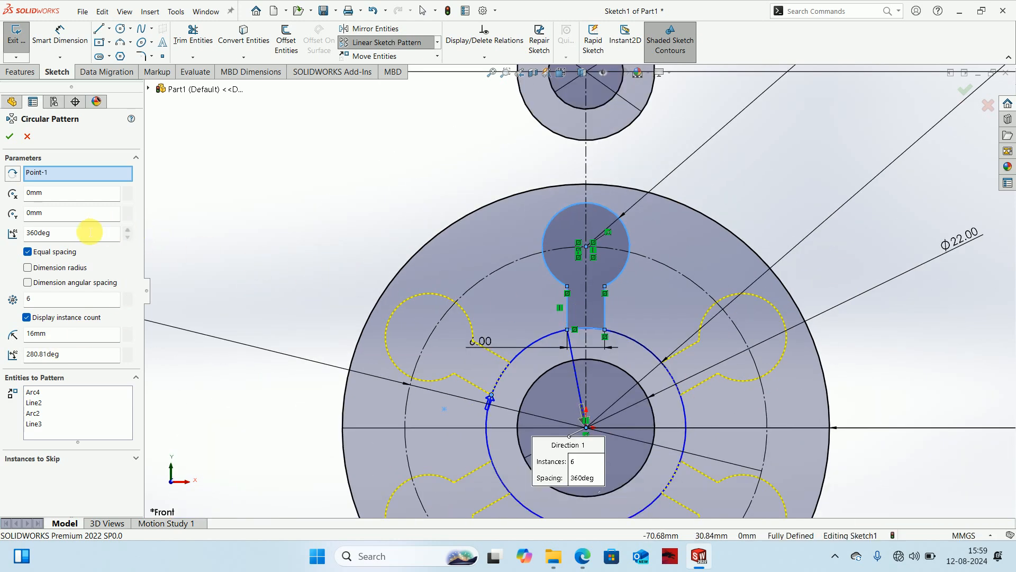
left_click(8, 138)
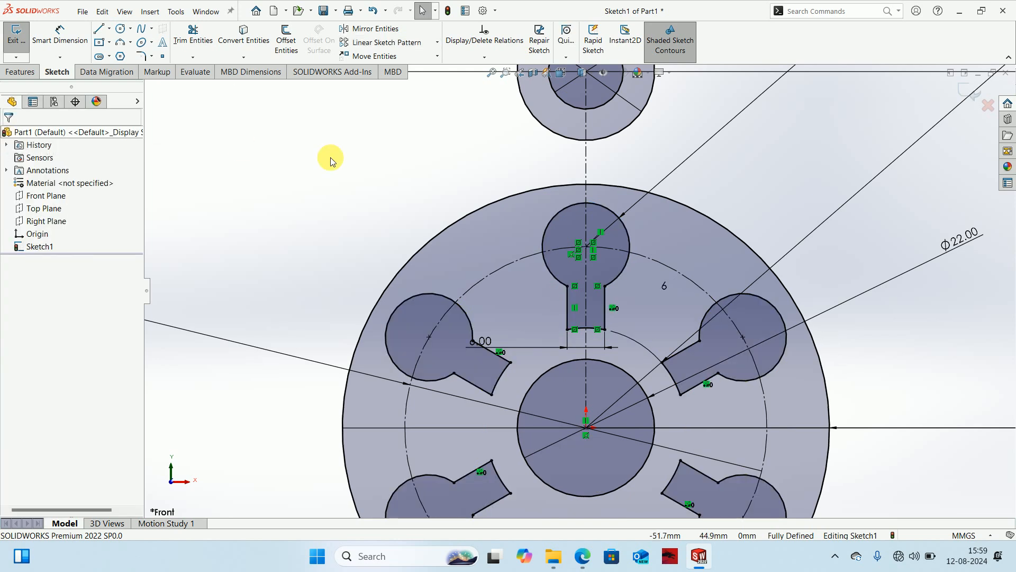
Sketch a three-point arc of about 85 mm radius from the upper boss's outer circle to just above the lower-left boss, bulging outward
scroll(585, 318, "up", 5)
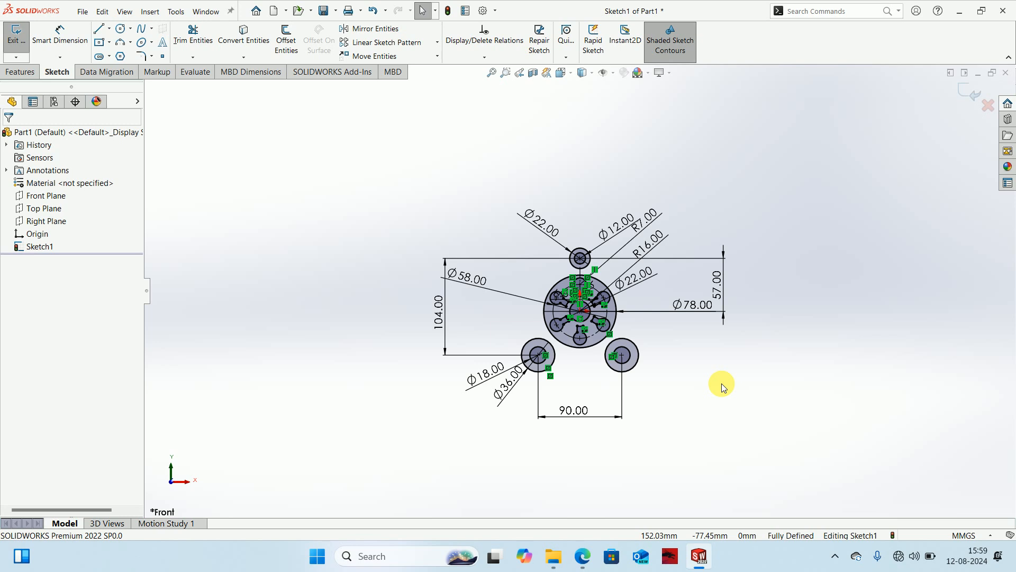
scroll(562, 386, "down", 1)
scroll(496, 289, "down", 3)
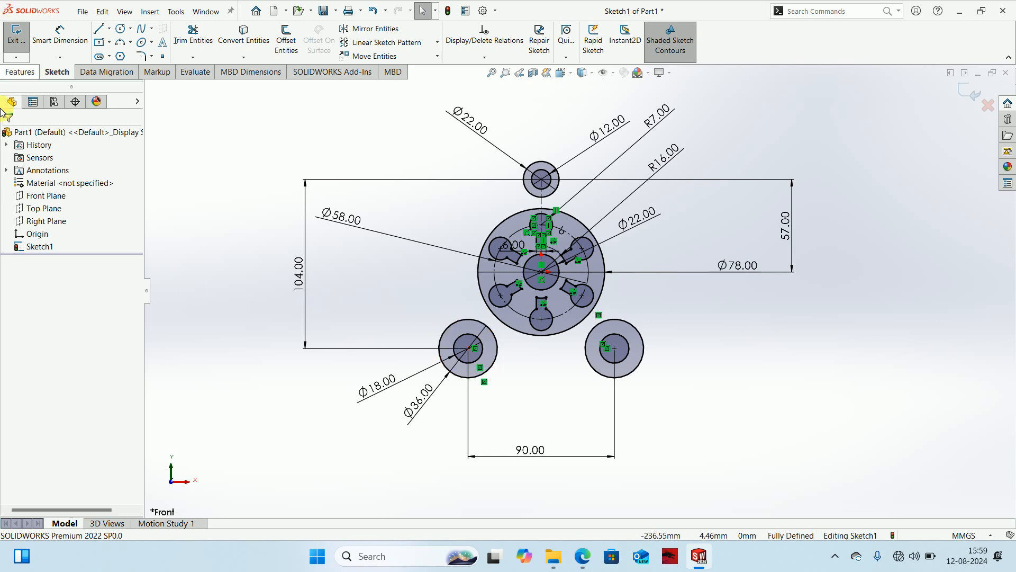
left_click(121, 43)
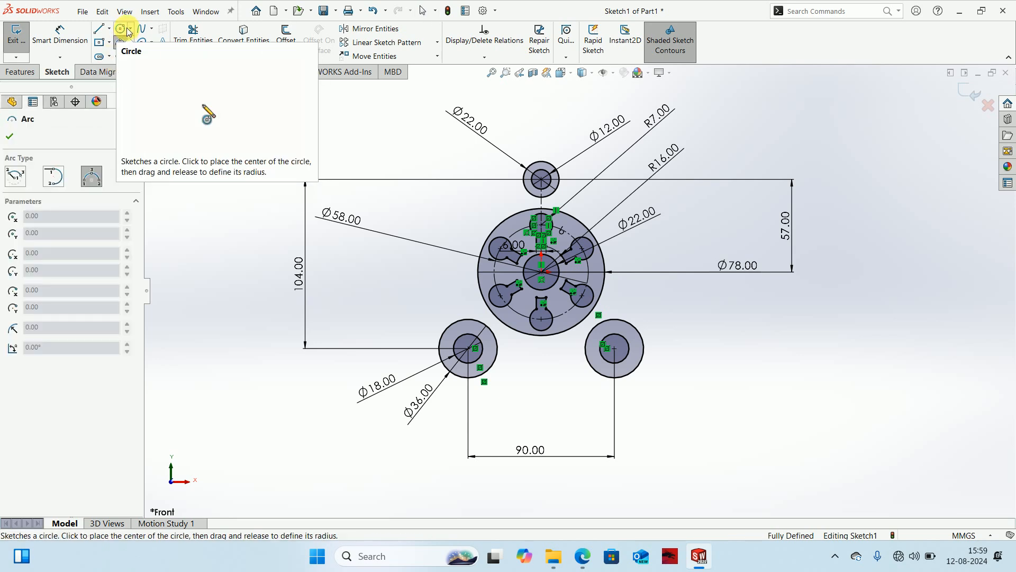
scroll(390, 295, "down", 3)
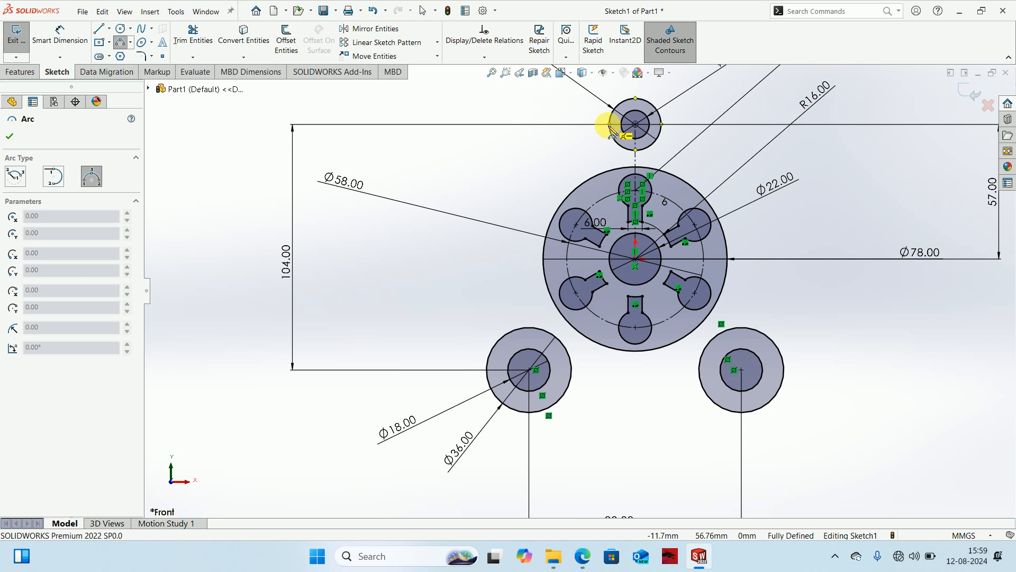
left_click(633, 99)
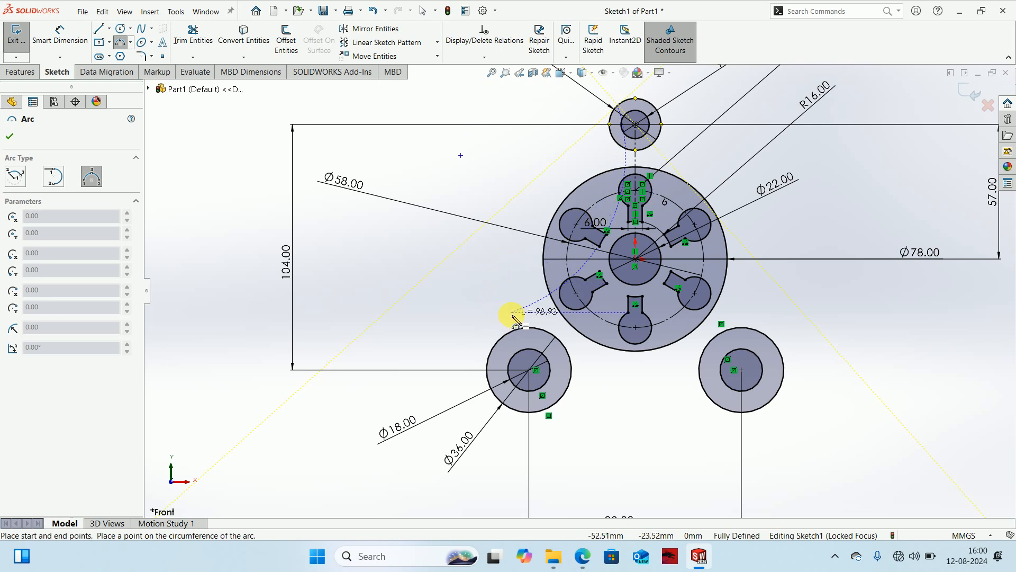
scroll(516, 320, "down", 5)
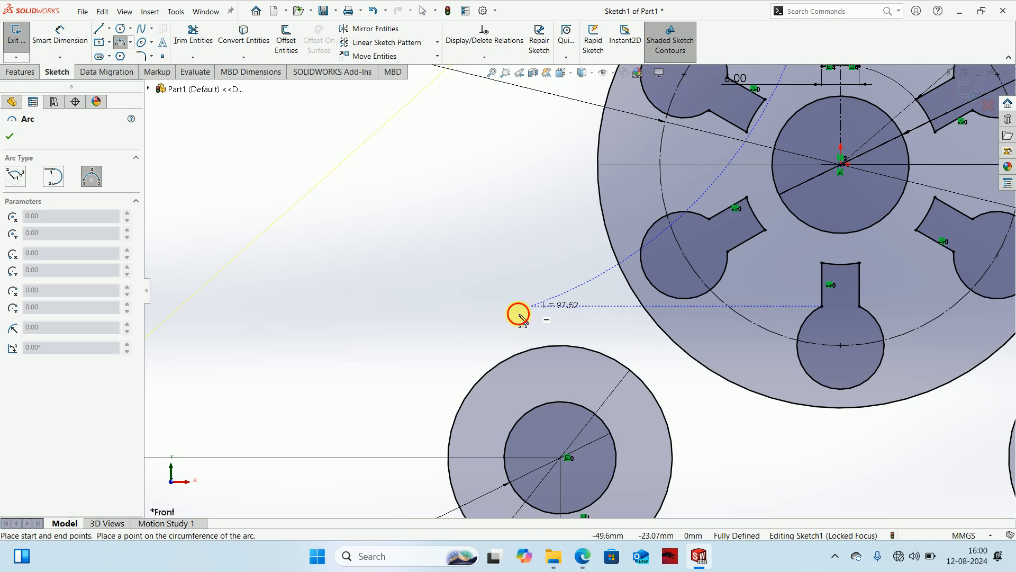
left_click(518, 314)
scroll(526, 303, "up", 5)
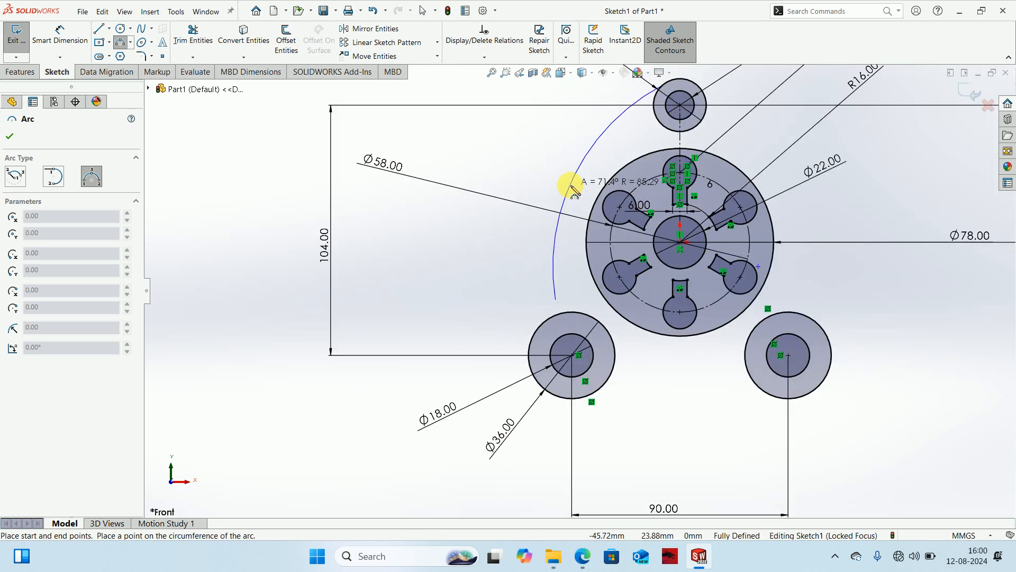
left_click(571, 182)
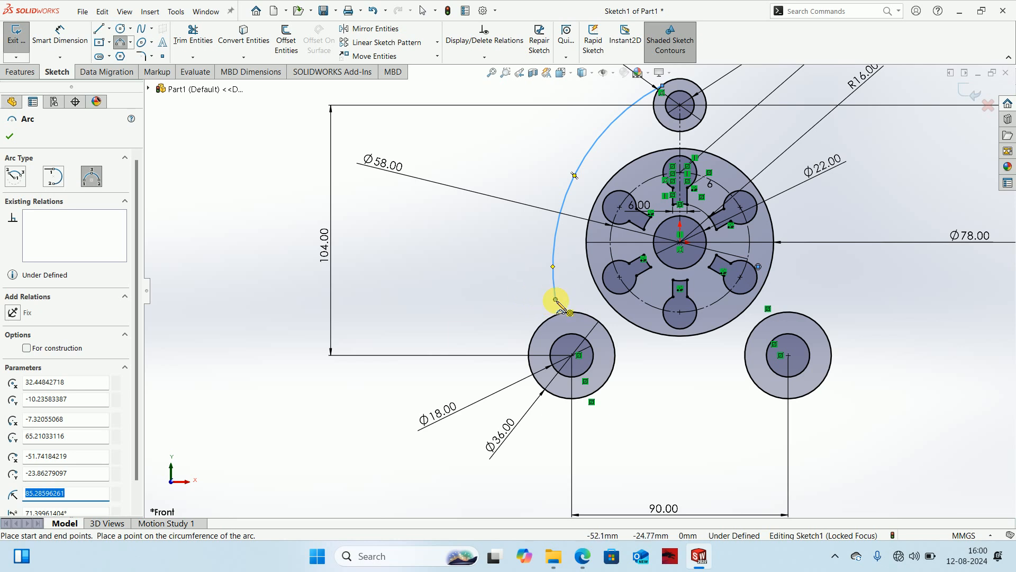
Sketch a three-point arc of about 12 mm radius from the large arc's lower end to the lower-left boss's outer circle
scroll(530, 329, "down", 2)
scroll(530, 336, "down", 2)
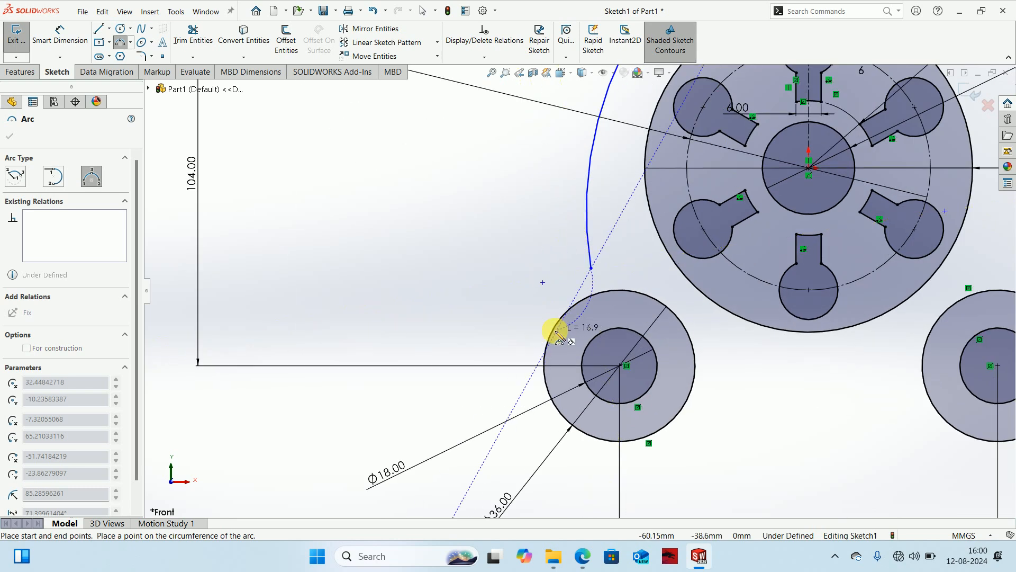
left_click(538, 332)
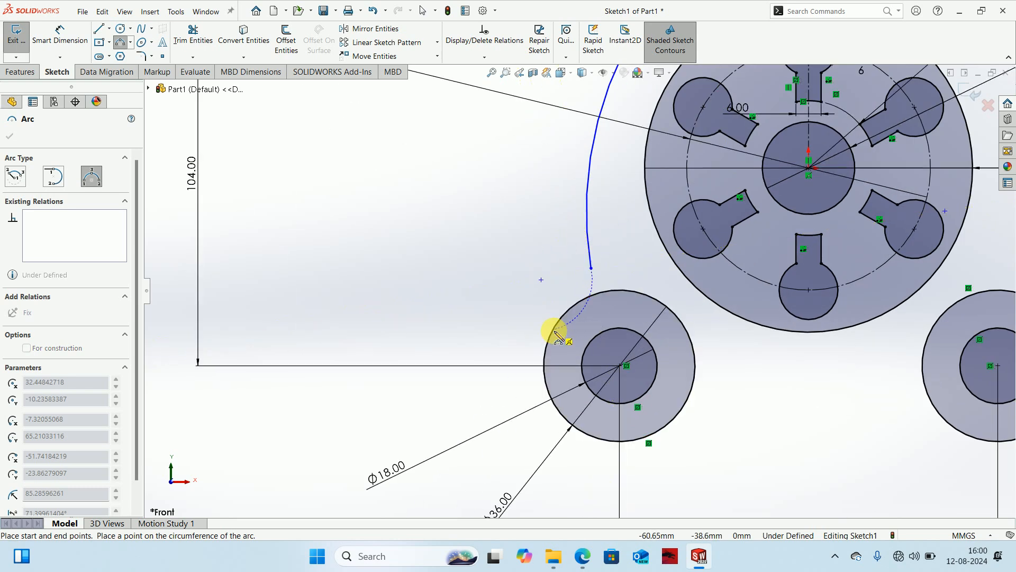
left_click(595, 286)
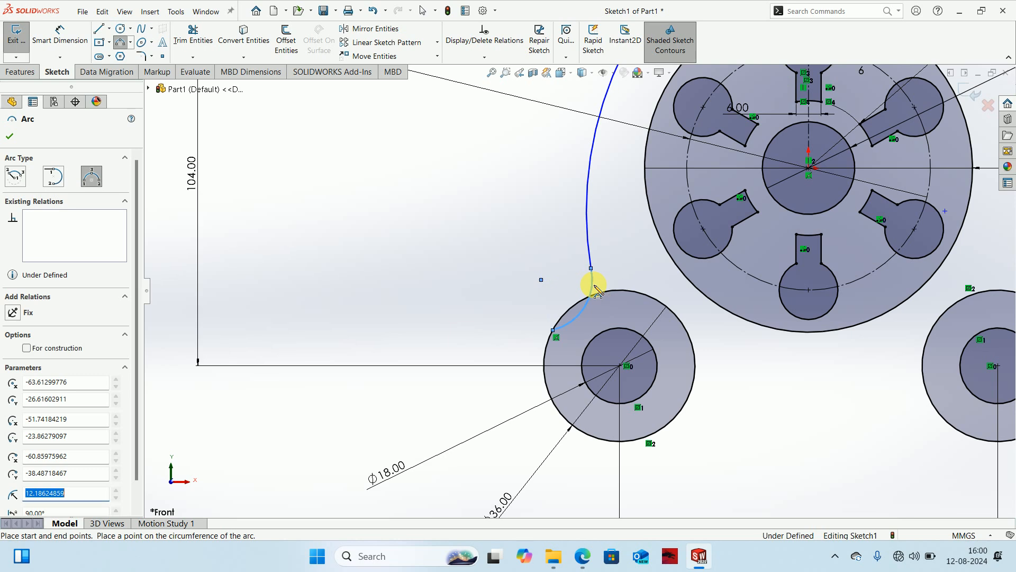
key("Escape")
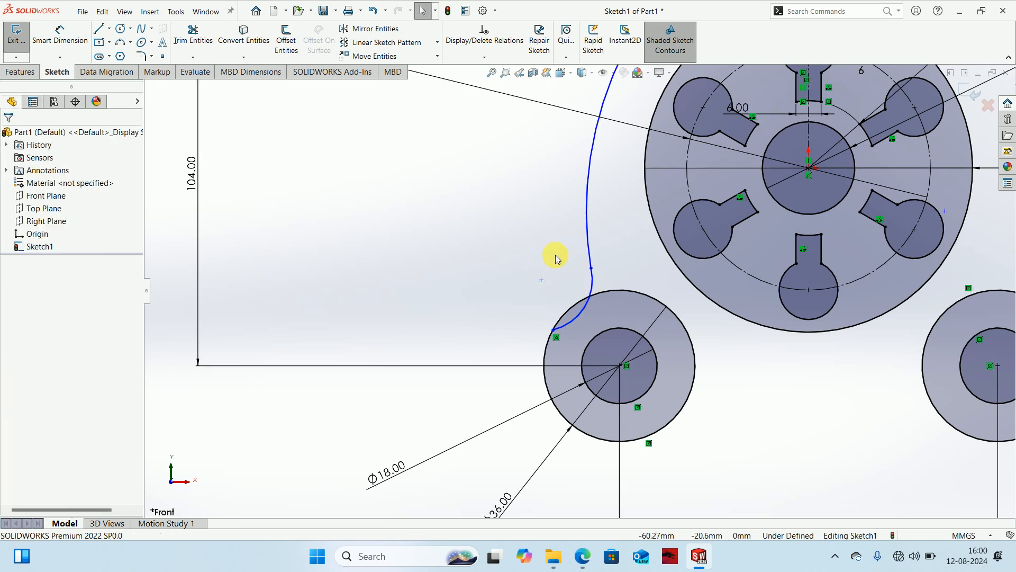
Add a tangent relation between the large side arc and the small connecting arc
scroll(561, 275, "up", 2)
scroll(585, 283, "down", 4)
left_click_drag(567, 286, 568, 282)
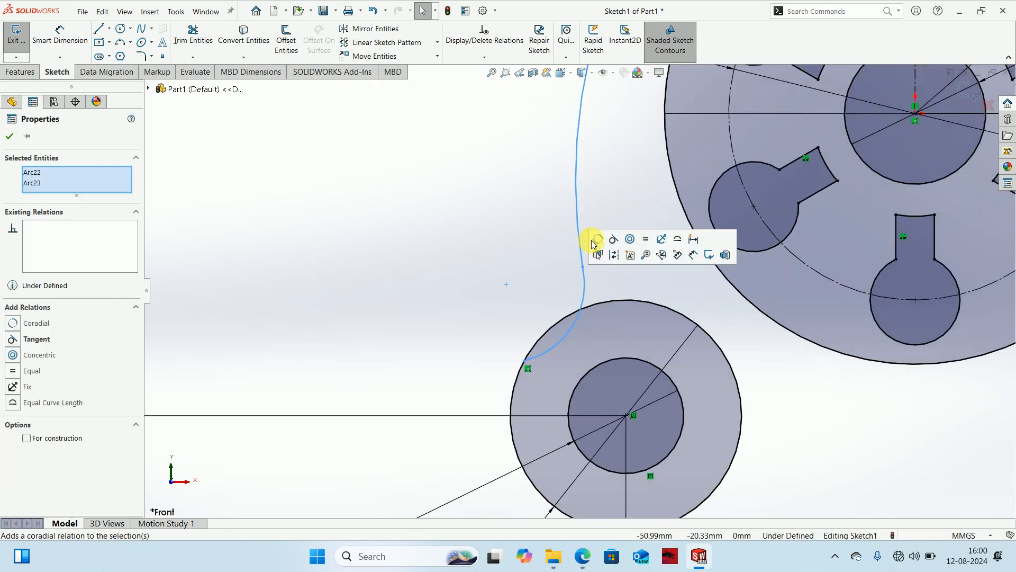
left_click(597, 238)
key("Escape")
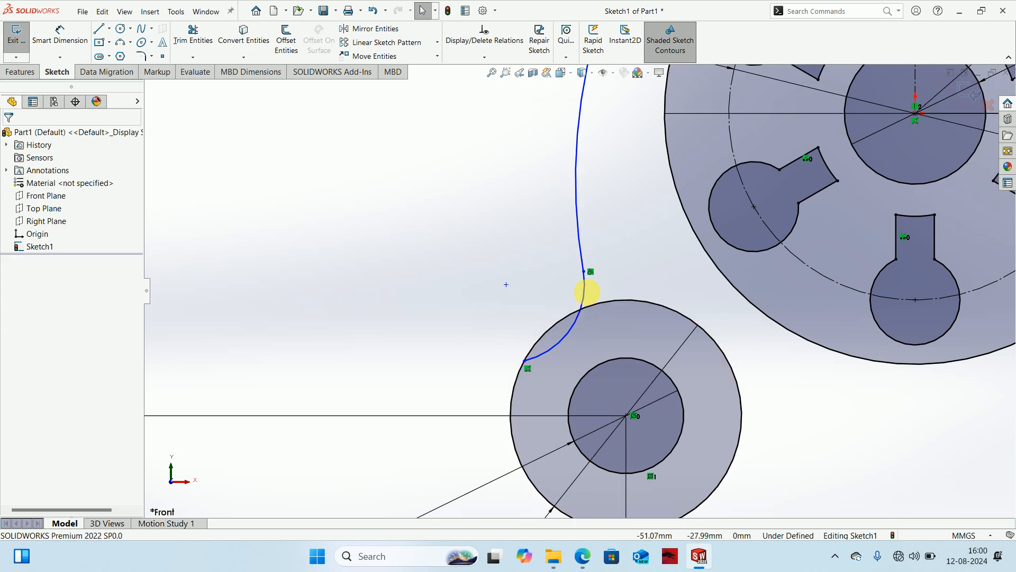
Add a tangent relation between the small connecting arc and the lower-left boss's outer circle
scroll(589, 301, "down", 3)
left_click_drag(598, 299, 521, 376)
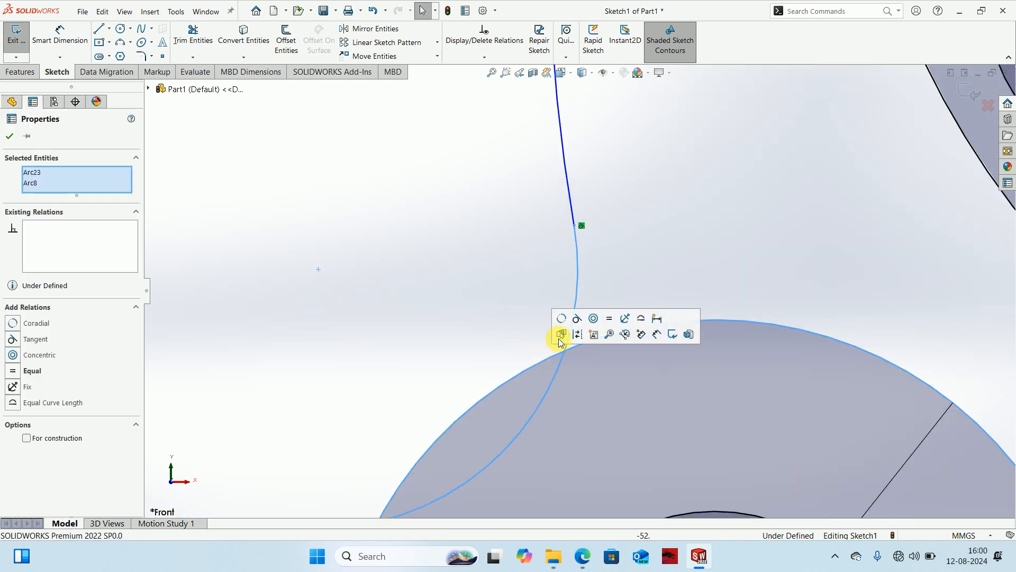
left_click(577, 318)
scroll(691, 211, "up", 5)
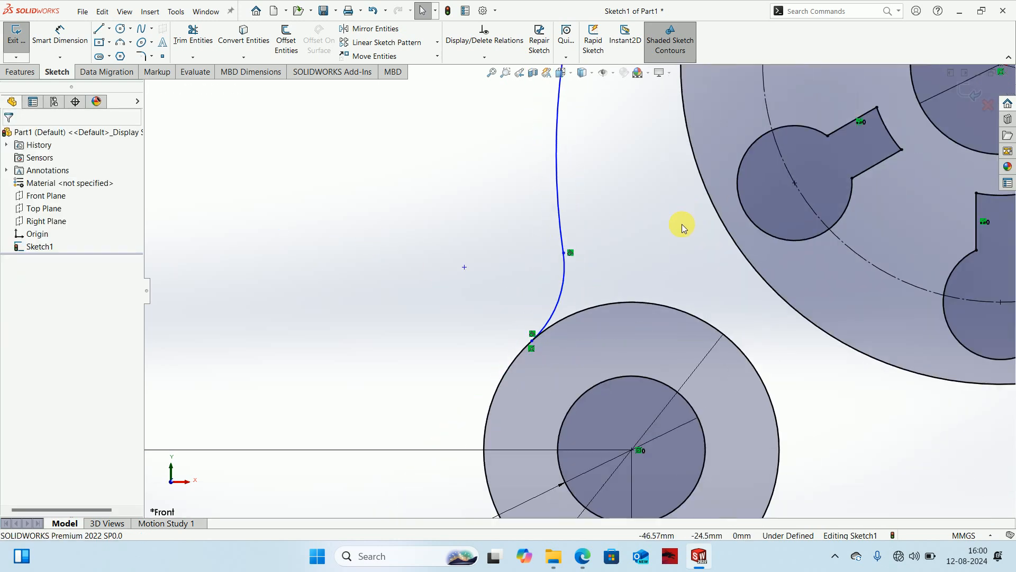
Add a tangent relation between the large side arc and the upper boss's outer circle
scroll(681, 215, "up", 2)
scroll(681, 170, "down", 8)
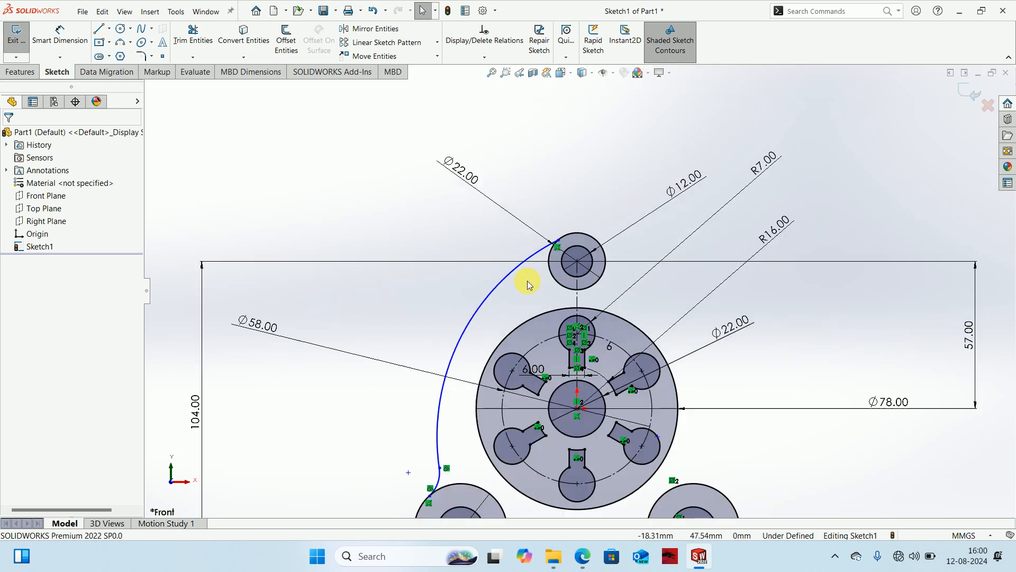
left_click_drag(636, 329, 477, 223)
left_click(522, 184)
left_click(528, 303)
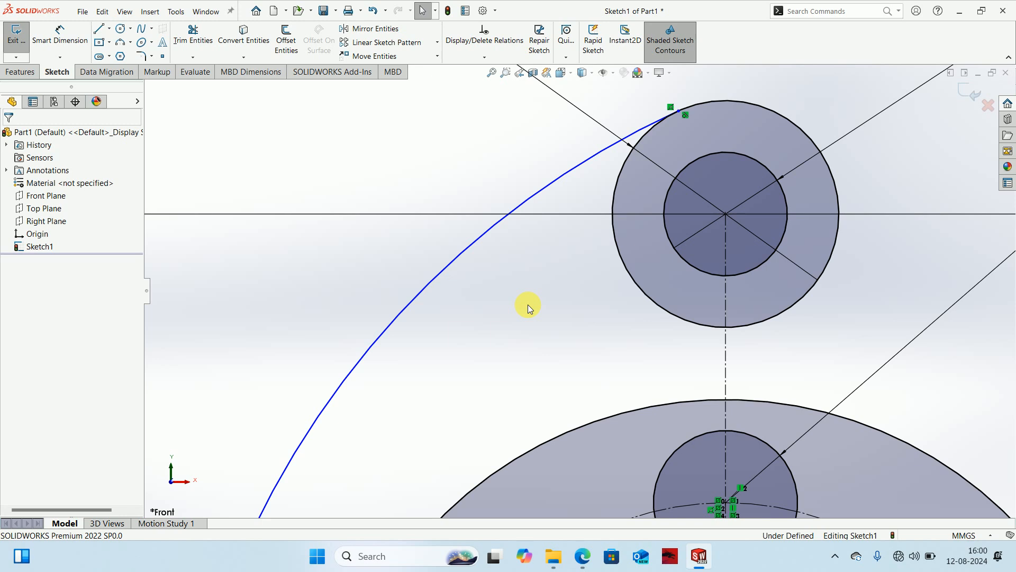
Dimension the large side arc's radius as 82 mm
scroll(528, 304, "up", 6)
scroll(497, 344, "down", 5)
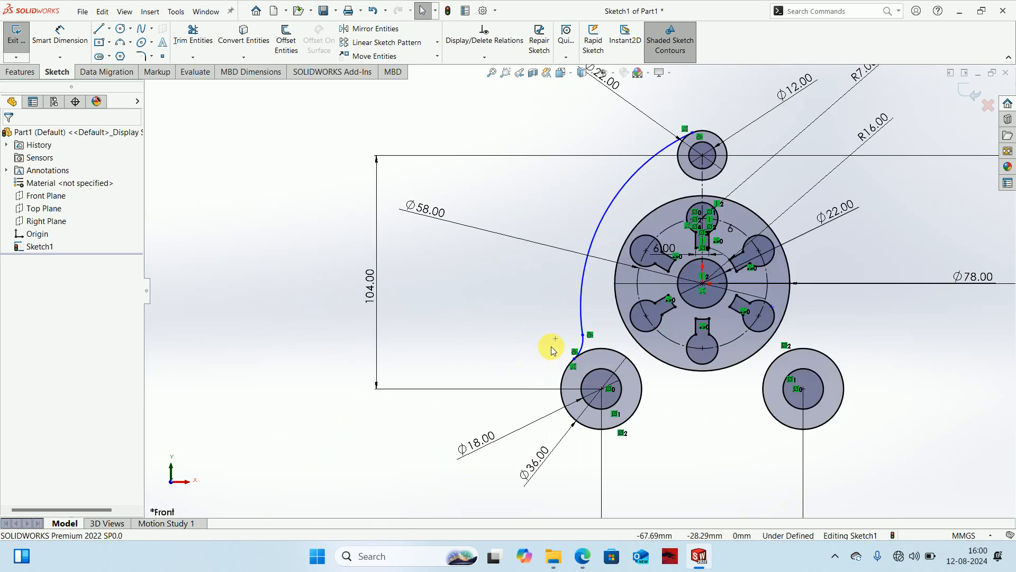
right_click_drag(552, 347, 538, 183)
left_click(603, 219)
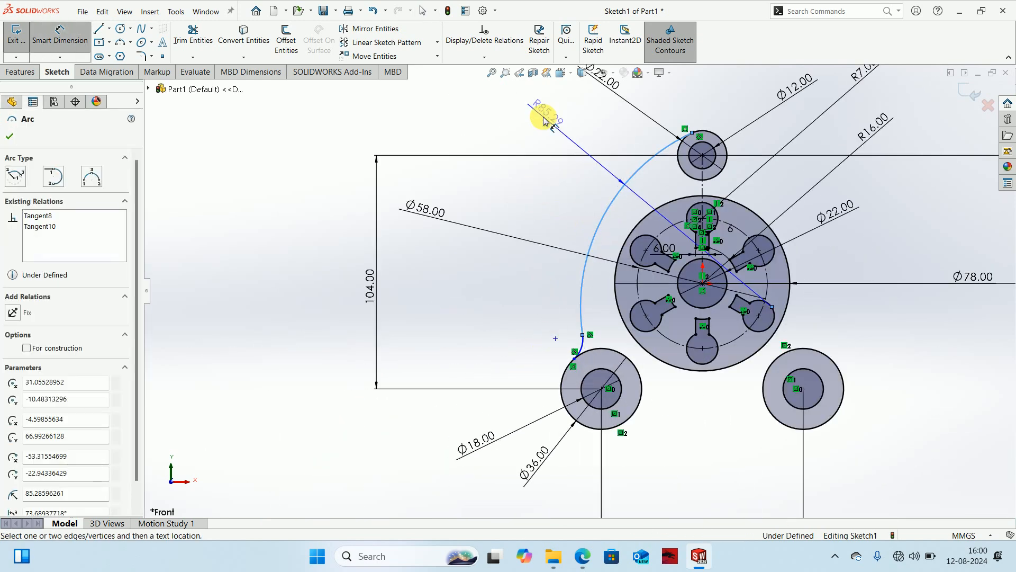
left_click(544, 117)
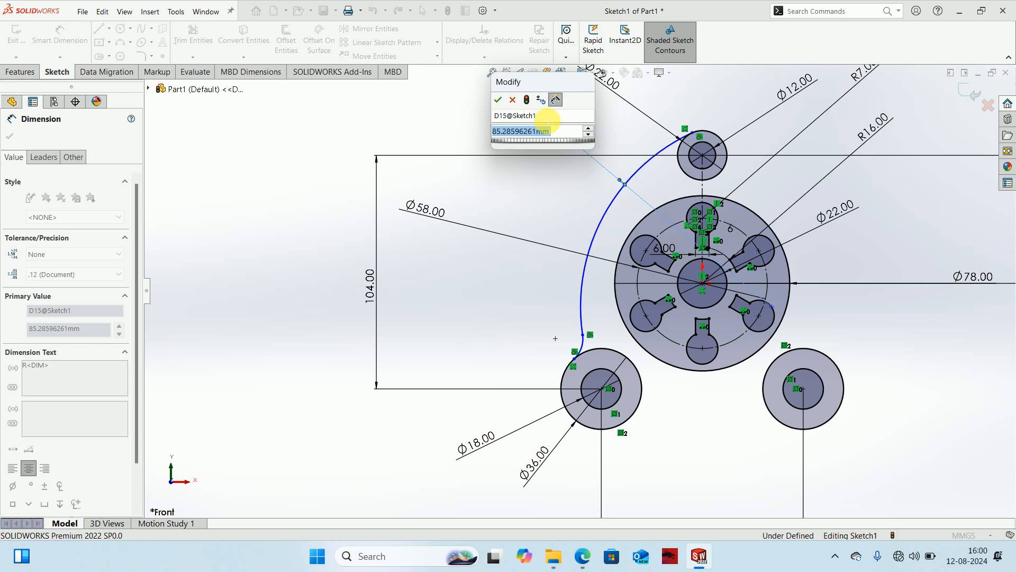
type("8w")
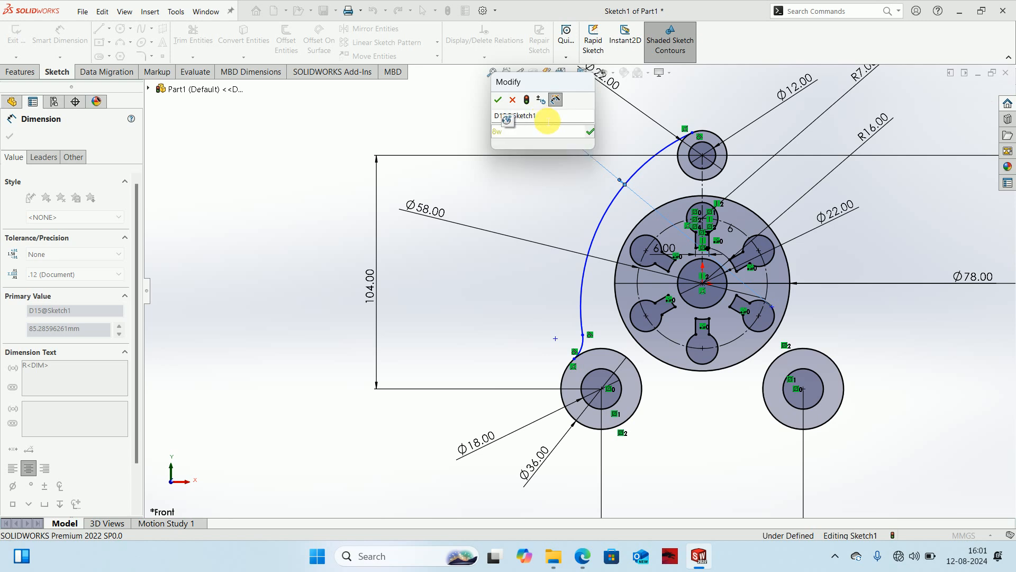
key("BackSpace")
type("2")
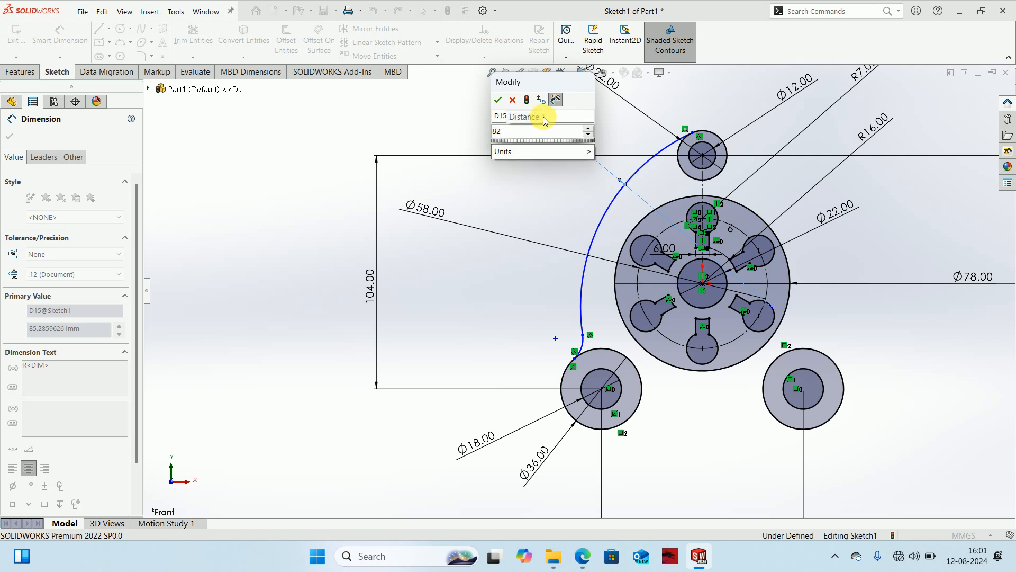
key("Return")
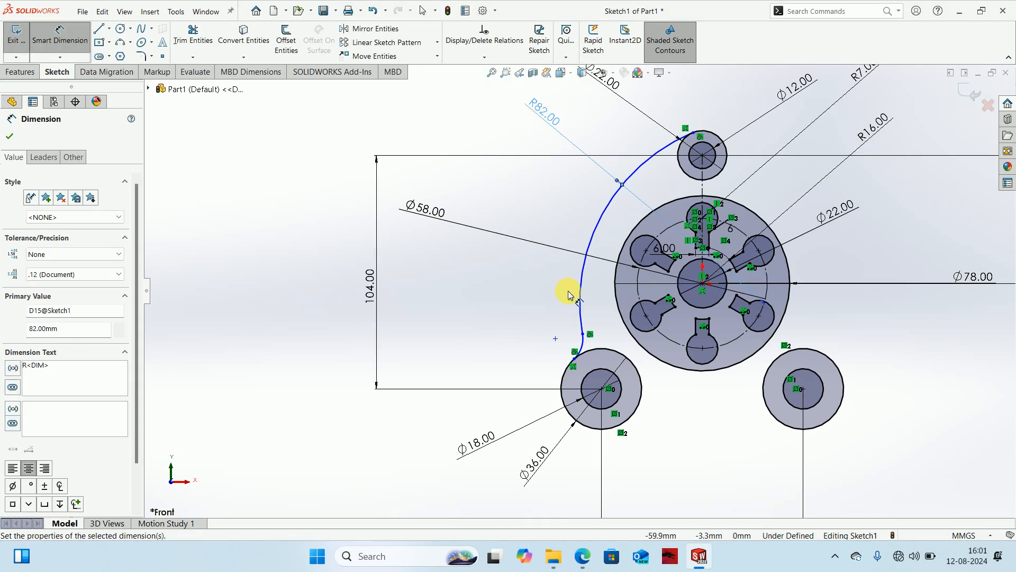
Dimension the small connecting arc's radius above the lower-left boss as 20 mm
scroll(601, 334, "down", 2)
left_click_drag(570, 345, 533, 332)
left_click(560, 349)
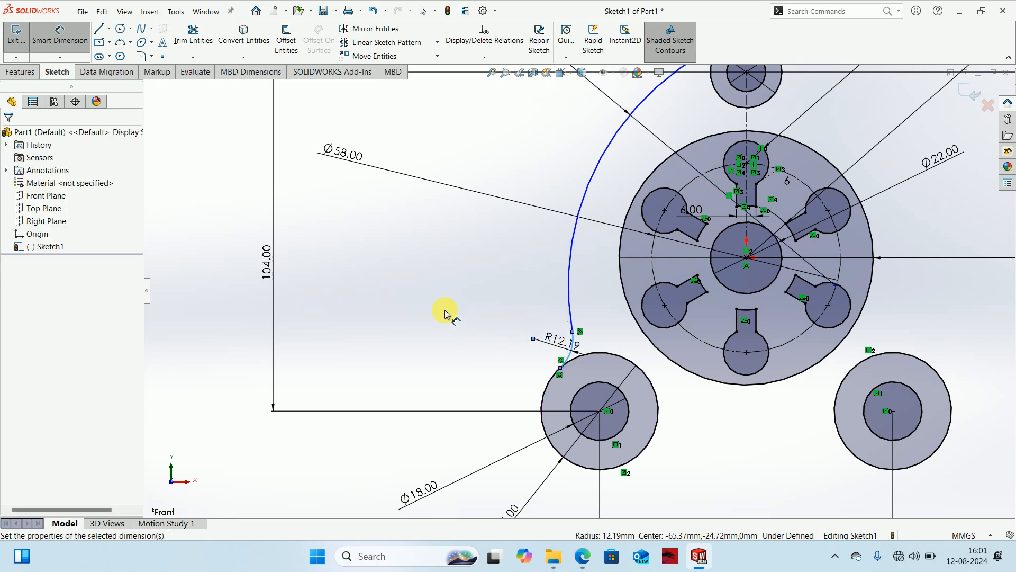
type("20")
key("Return")
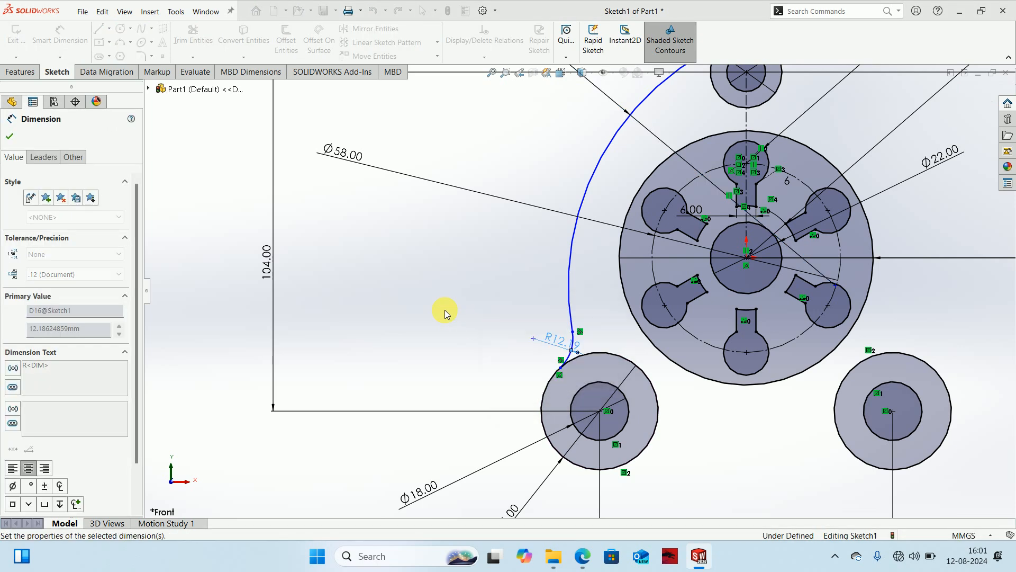
Check the reference drawing PDF in Edge, return to SOLIDWORKS, and dimension the side arcs' junction point horizontally from the origin as 48 mm
scroll(646, 312, "up", 5)
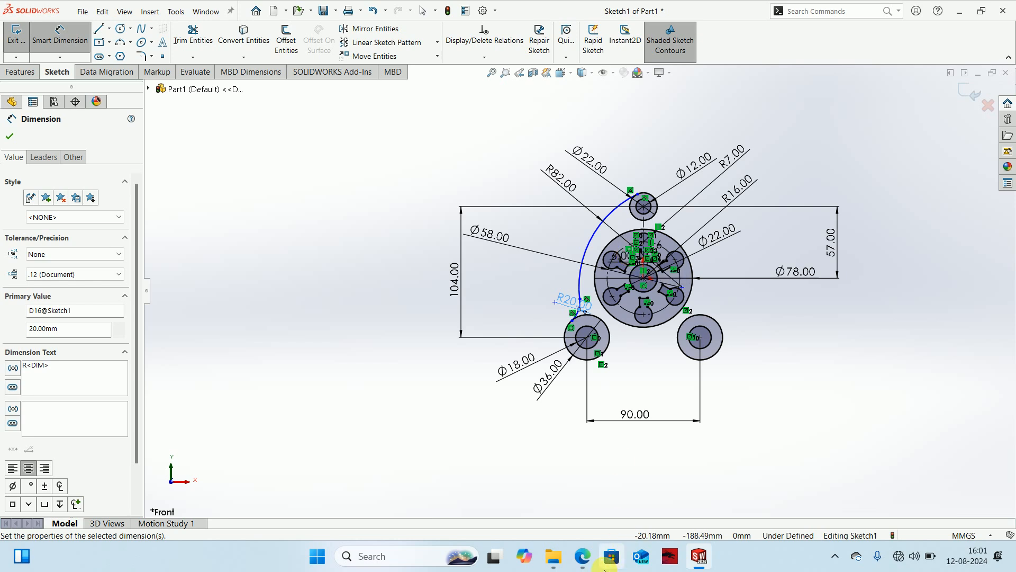
left_click(583, 556)
scroll(360, 351, "down", 4)
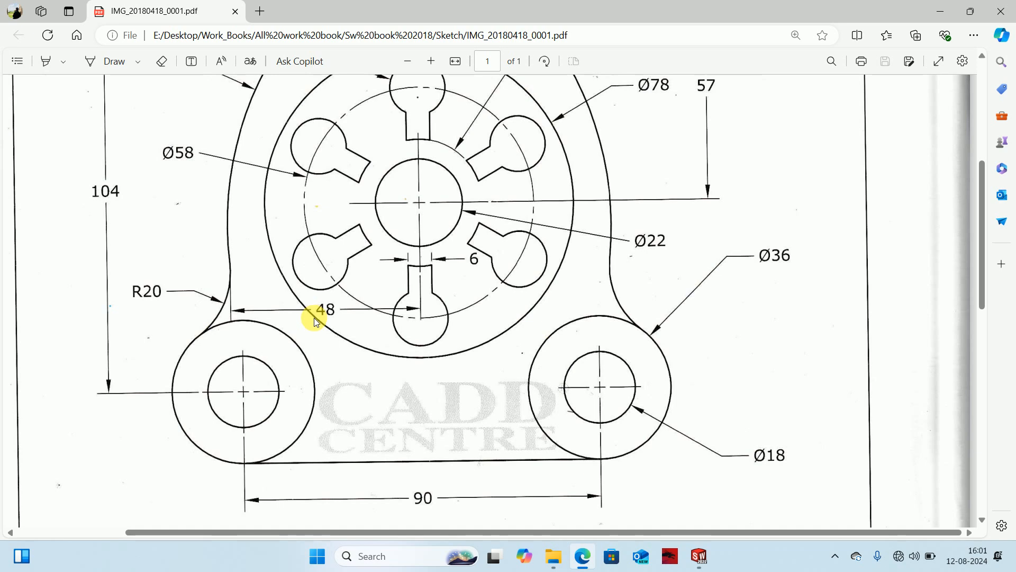
left_click(940, 11)
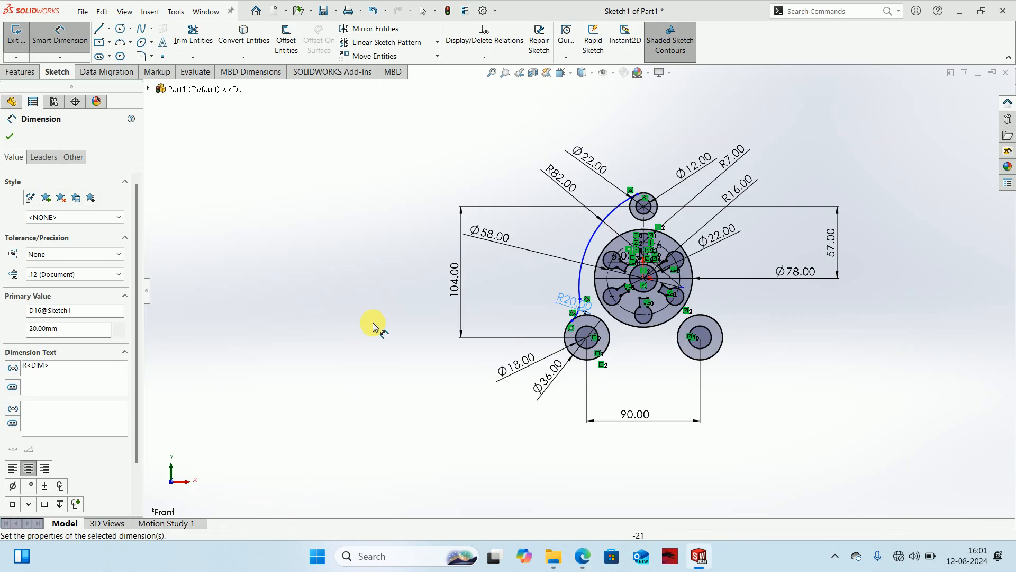
scroll(579, 312, "down", 4)
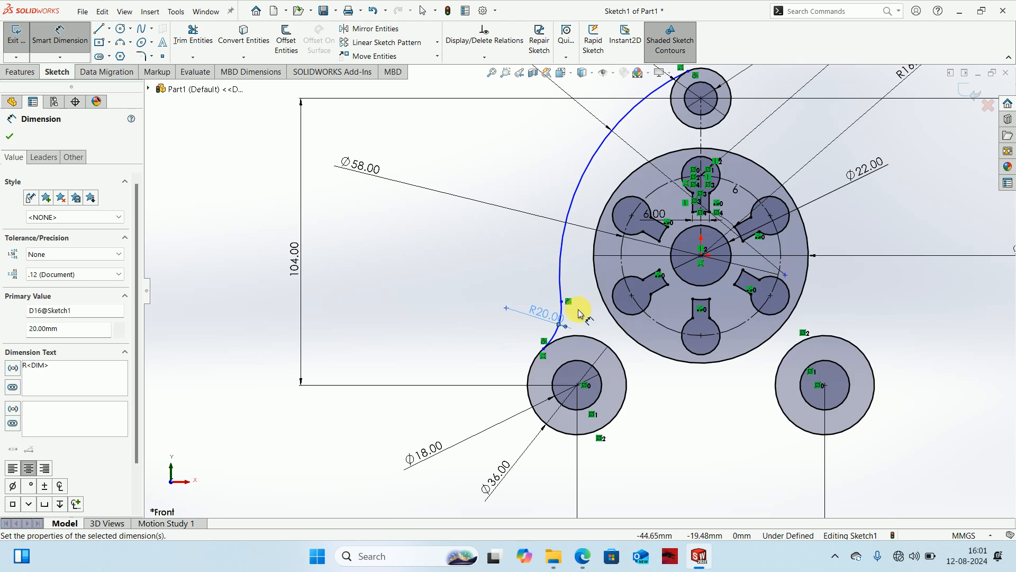
left_click(561, 302)
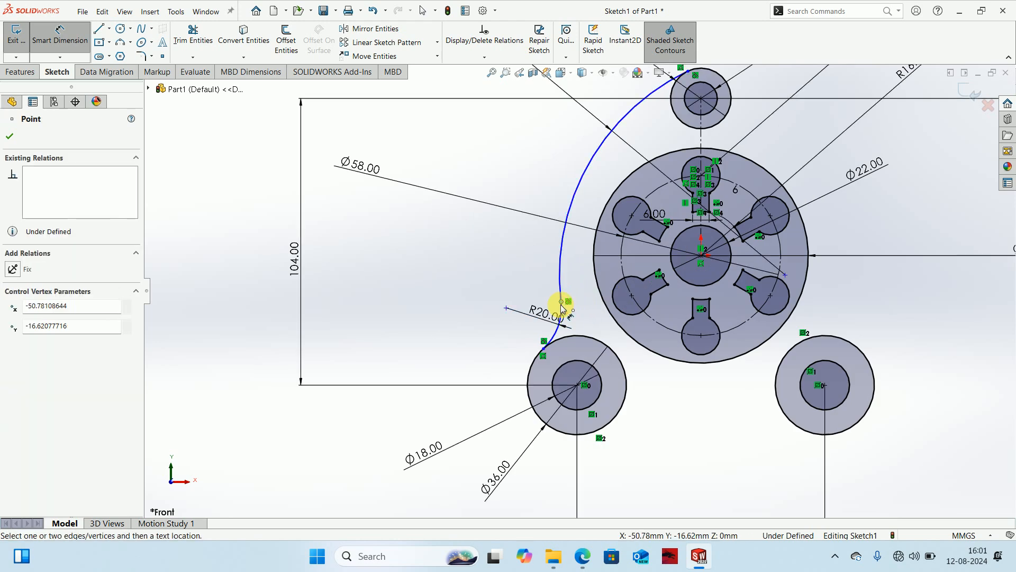
left_click(701, 257)
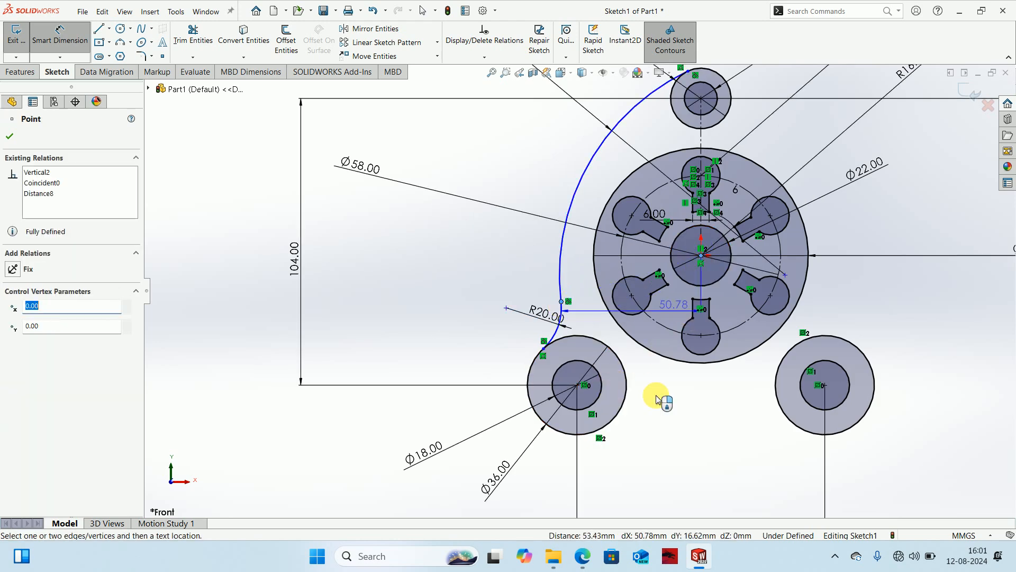
left_click(645, 459)
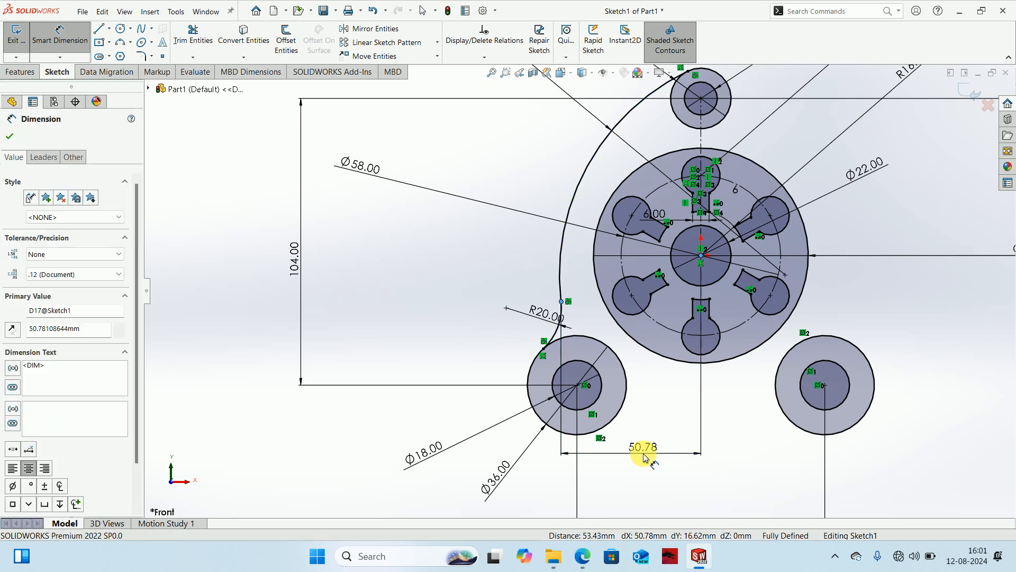
type("5")
key("BackSpace")
type("48")
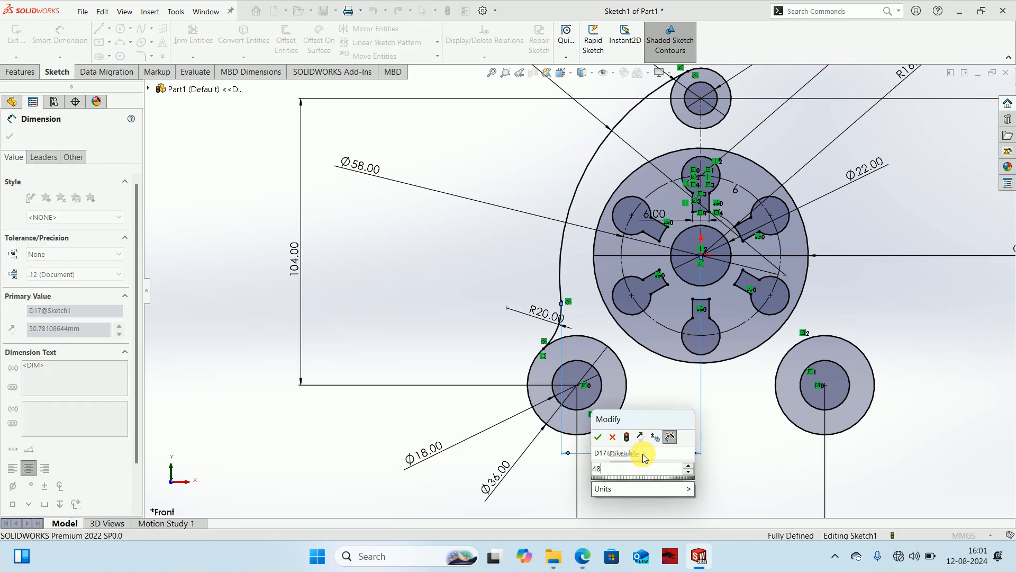
key("Return")
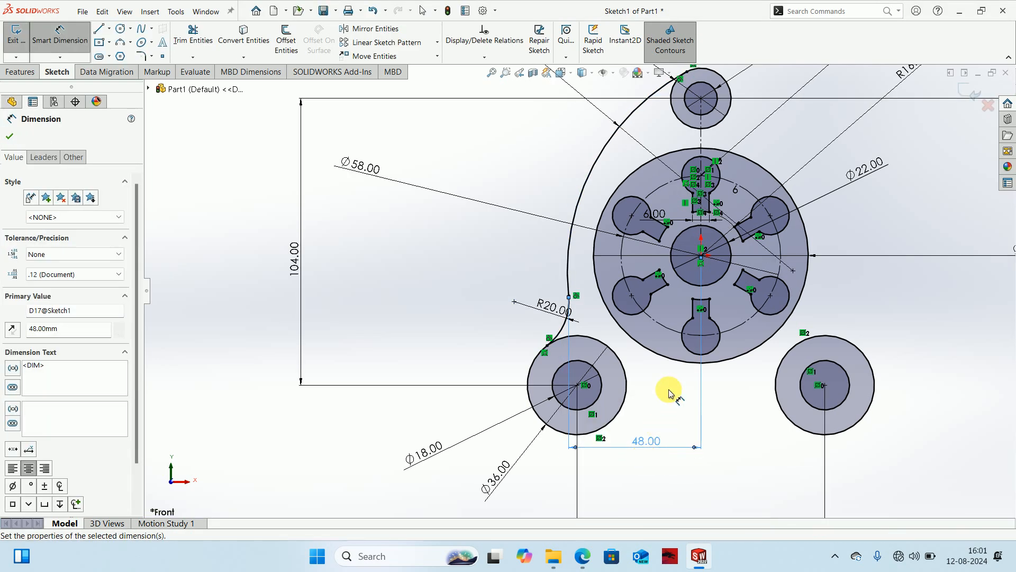
scroll(582, 286, "up", 3)
scroll(588, 312, "down", 5)
key("Escape")
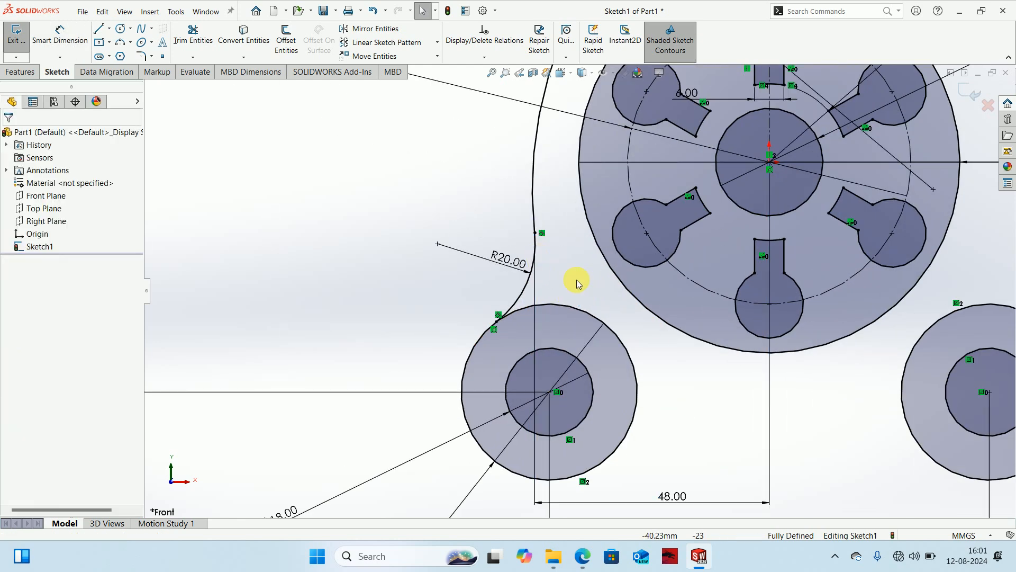
Mirror the large side arc and the small connecting arc about the vertical centerline
left_click_drag(578, 280, 535, 236)
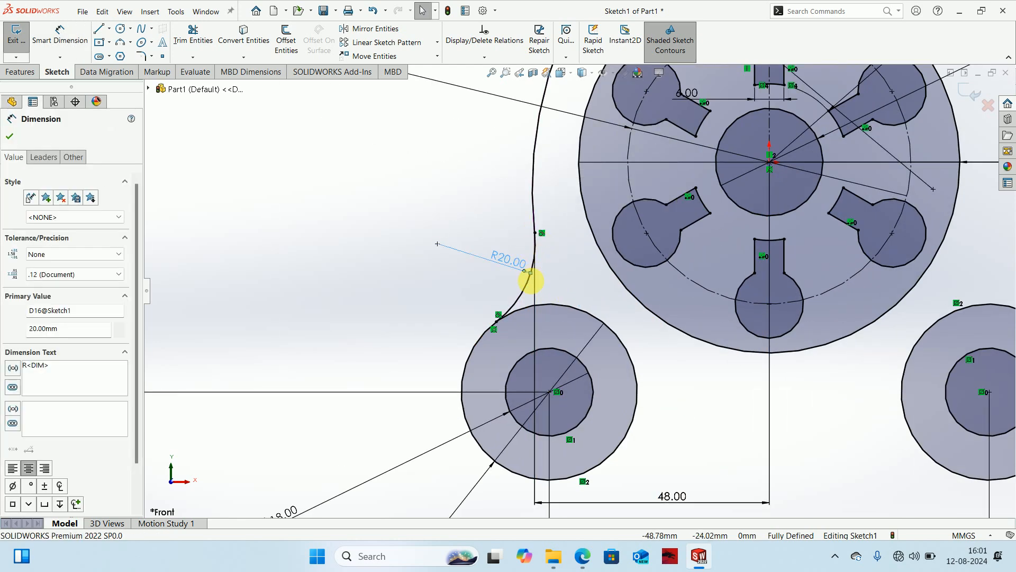
left_click(526, 282)
left_click(533, 211, "ctrl")
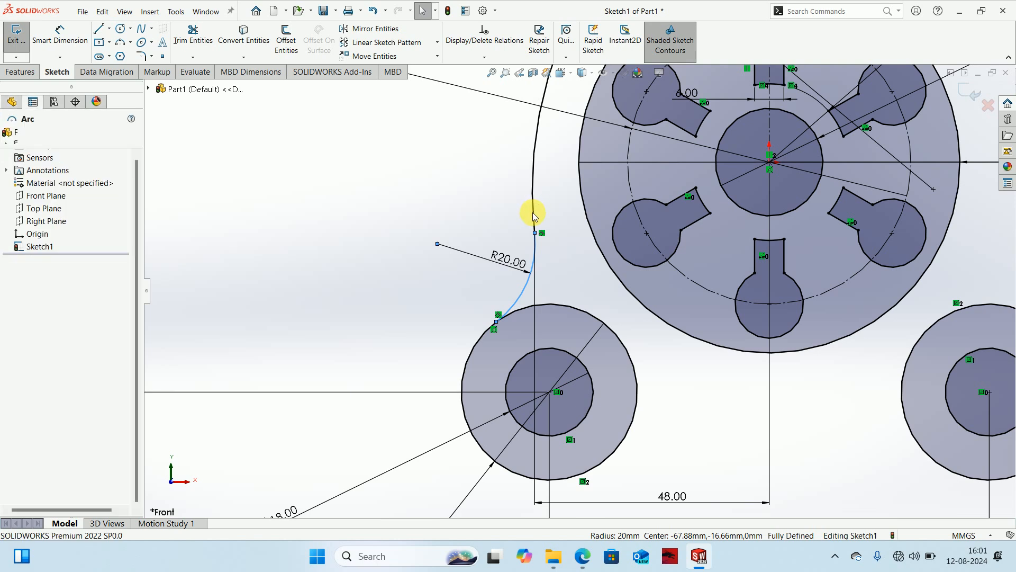
scroll(619, 170, "up", 3)
scroll(687, 127, "down", 3)
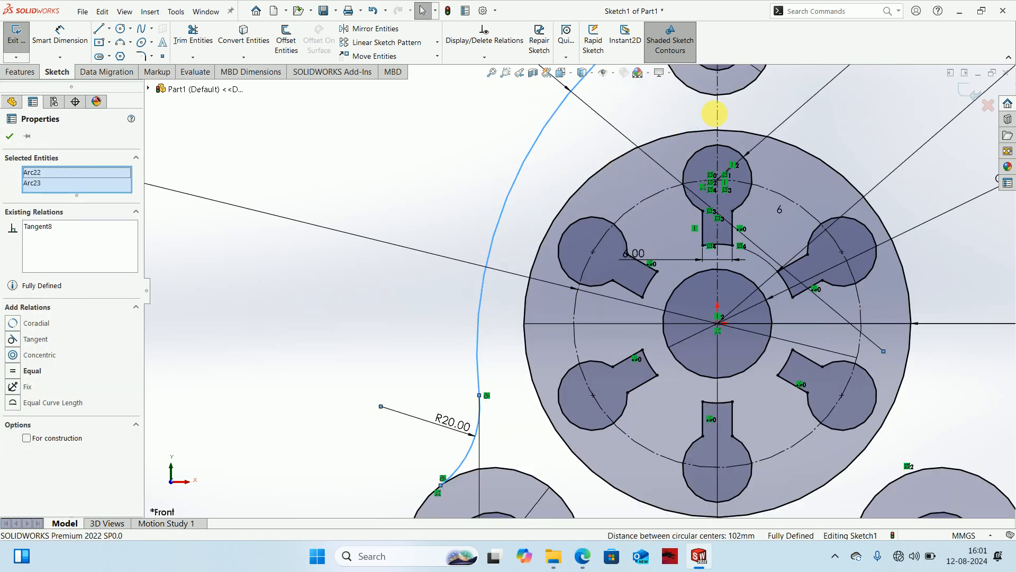
left_click(719, 118, "ctrl")
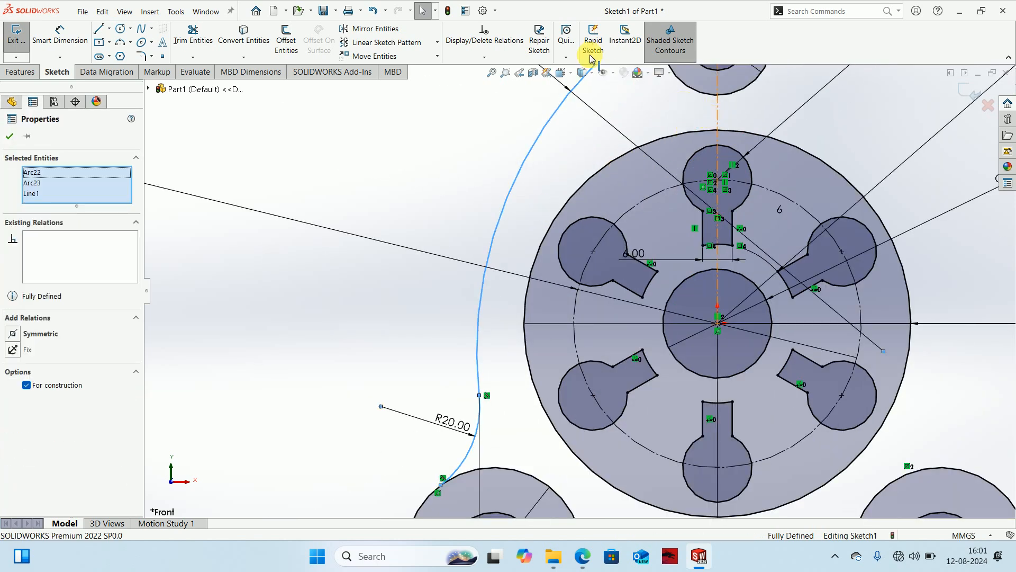
left_click(403, 41)
left_click(27, 136)
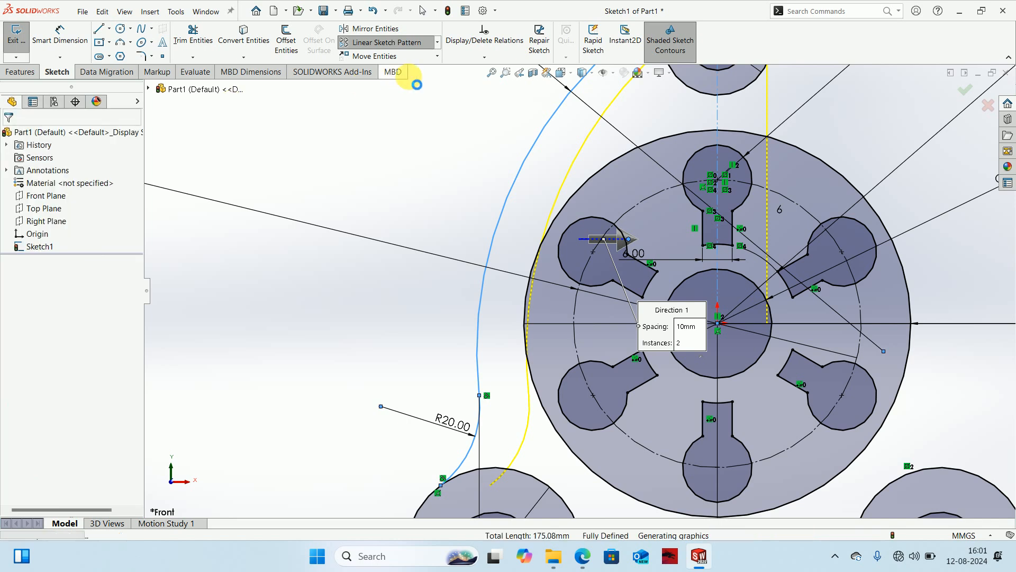
key("f")
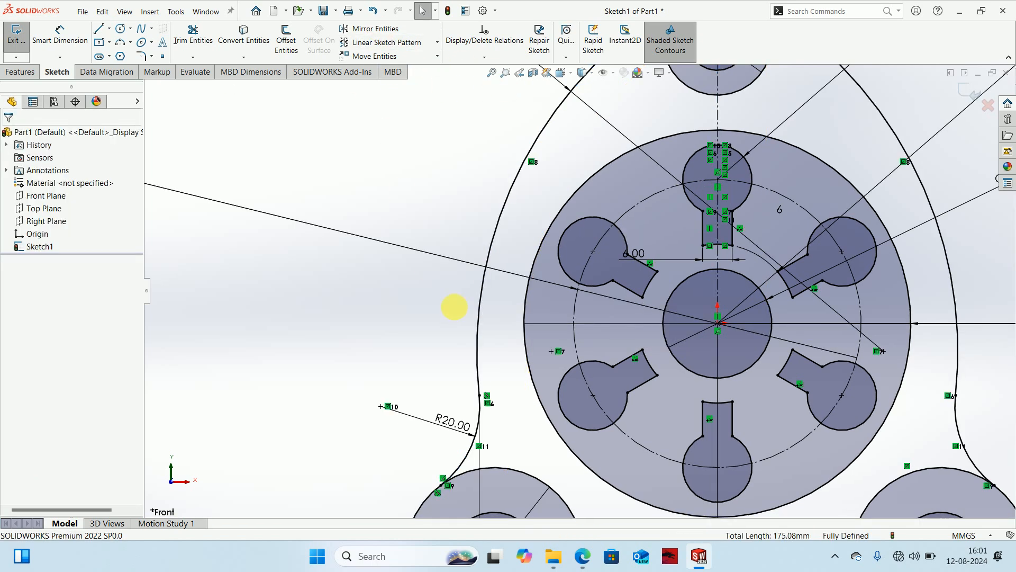
Draw a 90 mm horizontal line joining the bottom quadrant points of the two lower bosses' outer circles
scroll(491, 337, "up", 3)
scroll(548, 268, "down", 5)
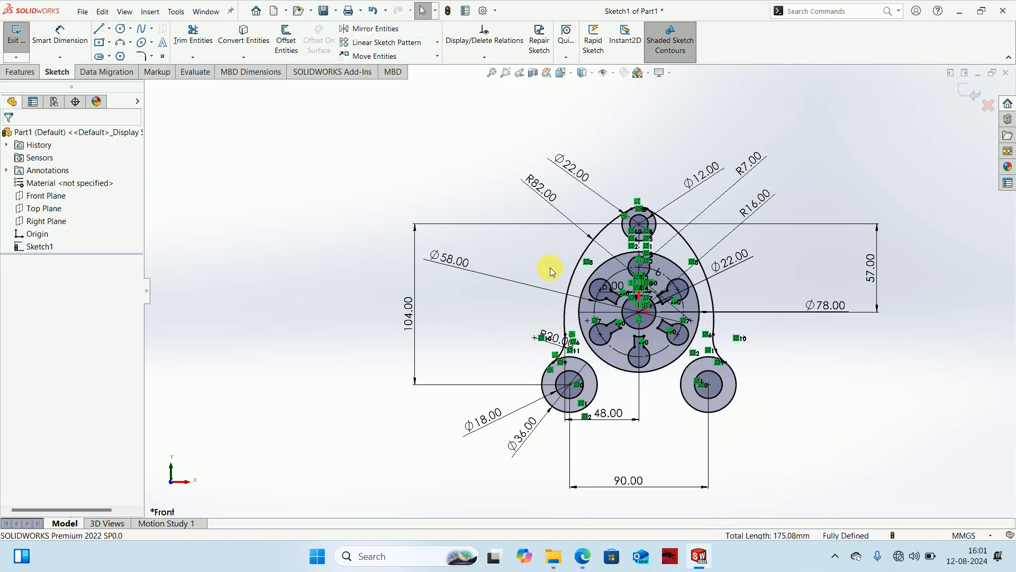
left_click(99, 29)
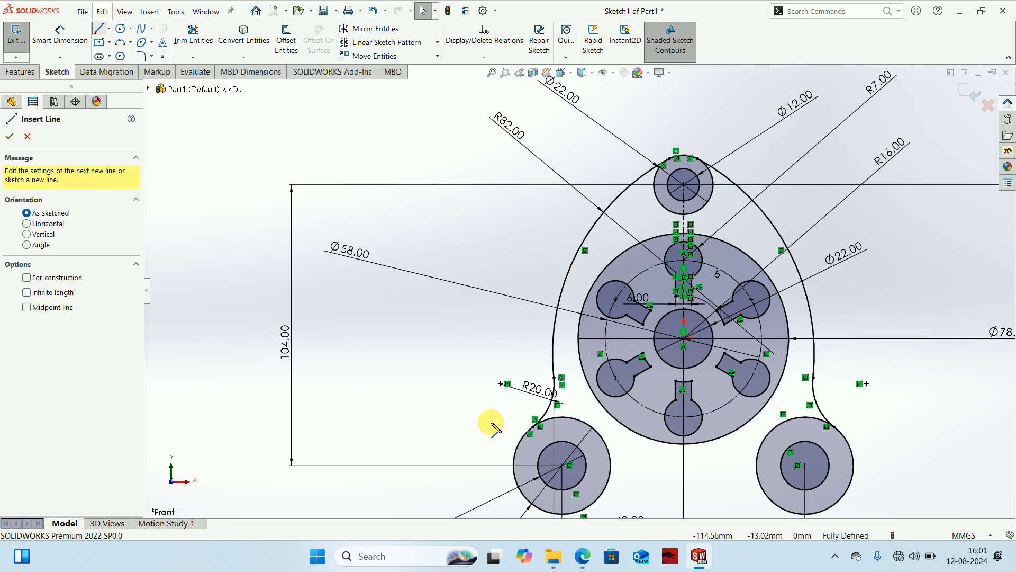
scroll(521, 465, "up", 3)
scroll(614, 364, "down", 2)
scroll(614, 366, "down", 2)
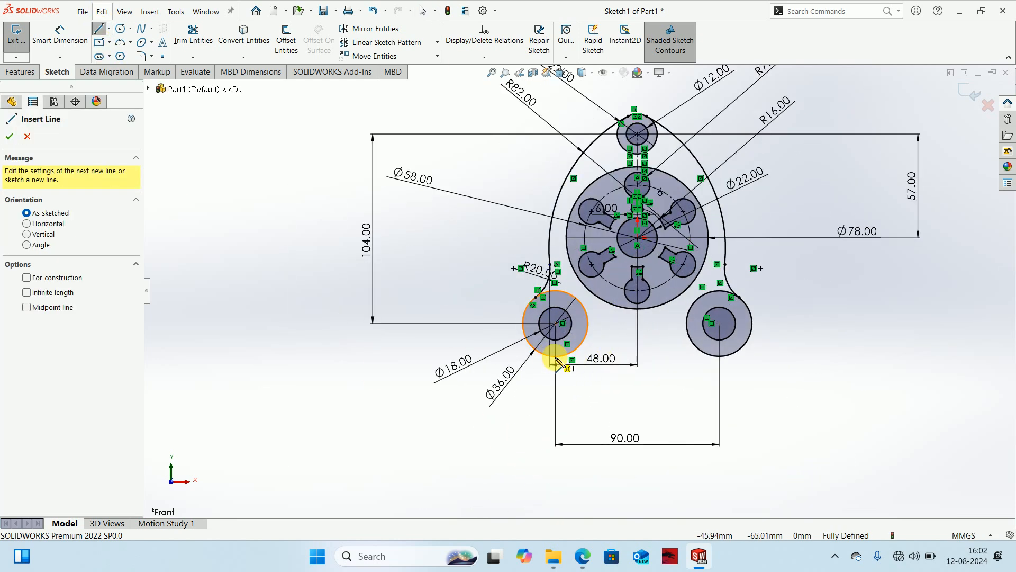
left_click(555, 356)
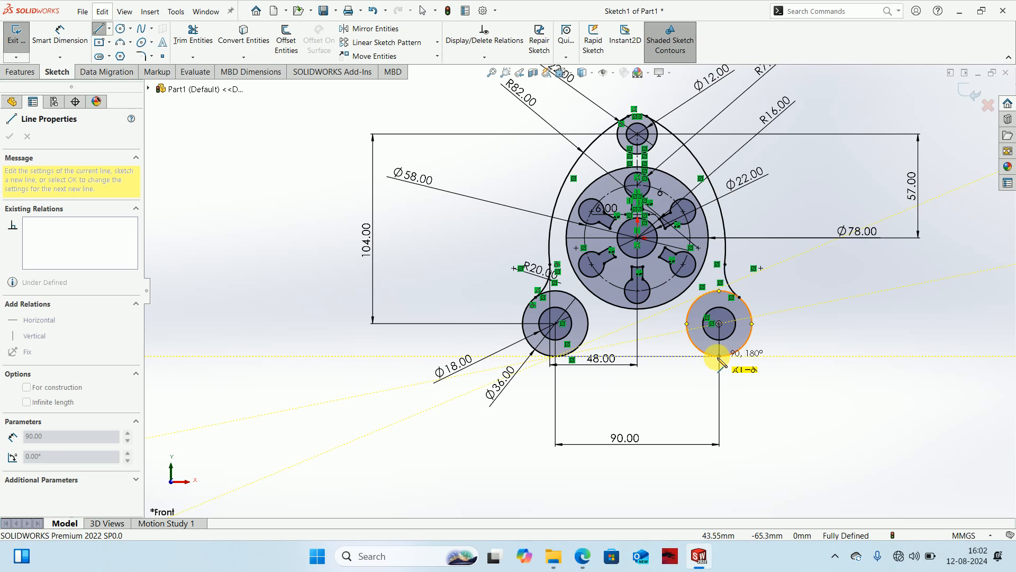
left_click(719, 356)
key("Escape")
scroll(637, 365, "down", 3)
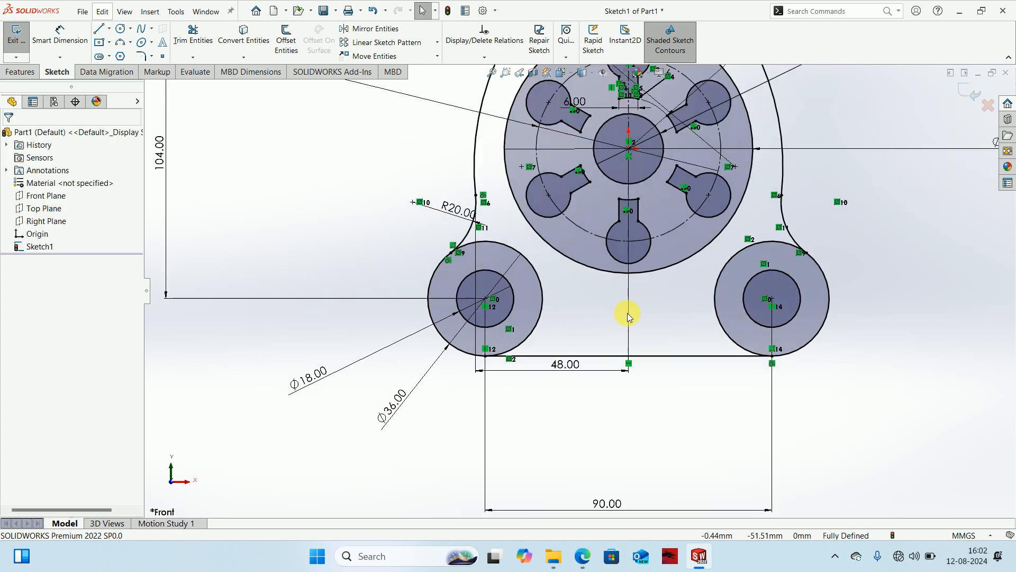
Close the part without saving the changes
scroll(627, 313, "up", 5)
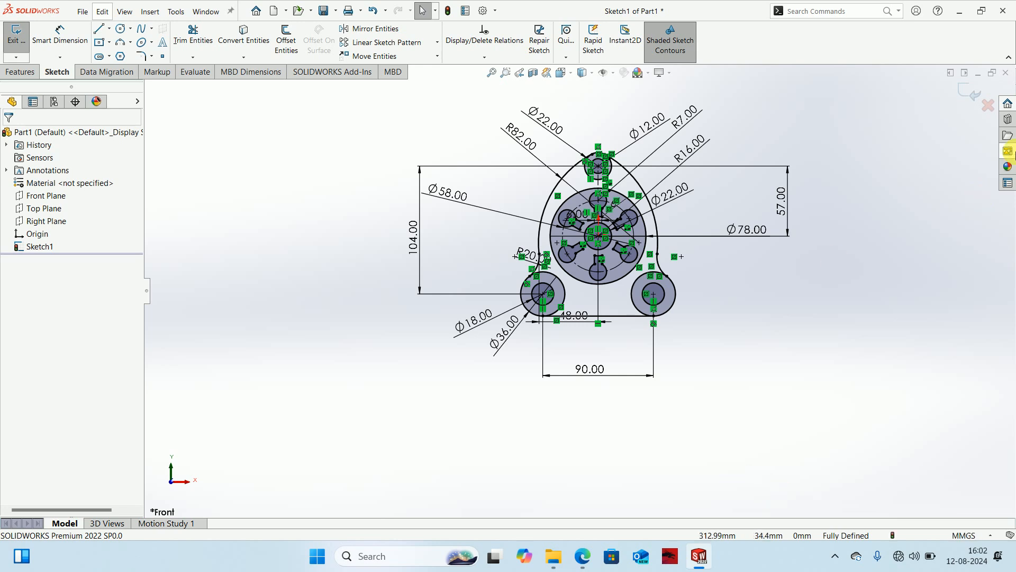
left_click(1005, 73)
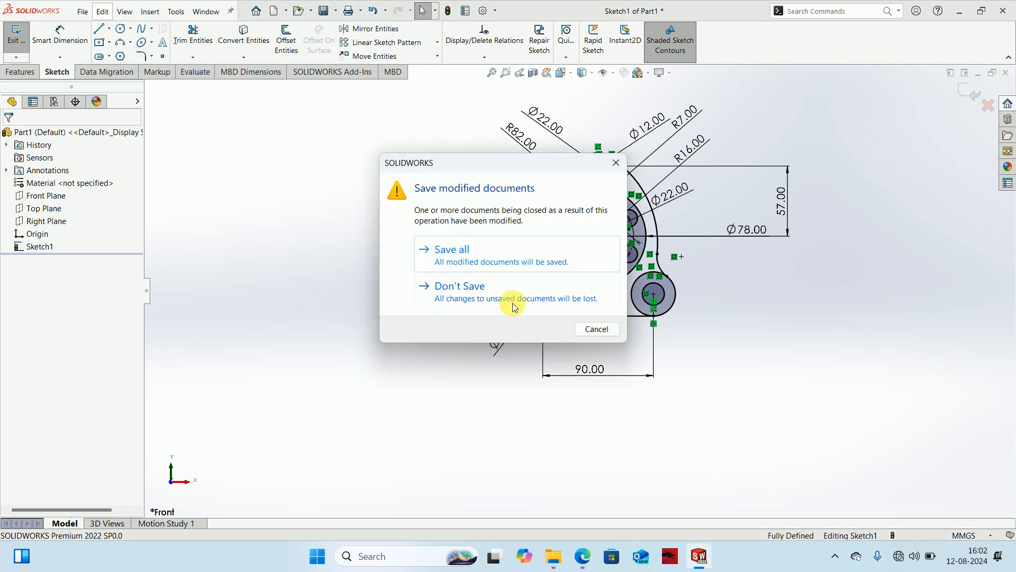
left_click(513, 304)
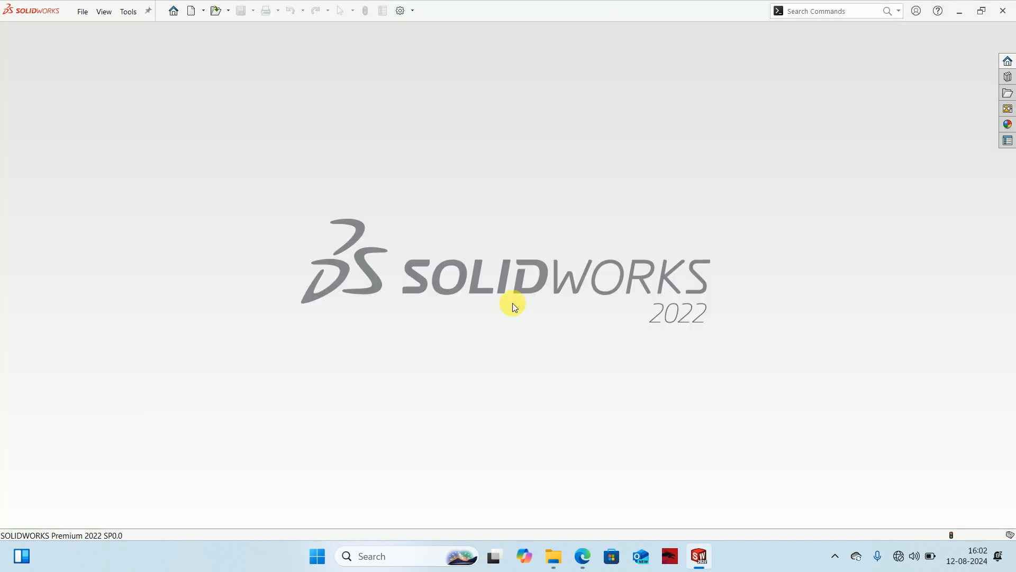